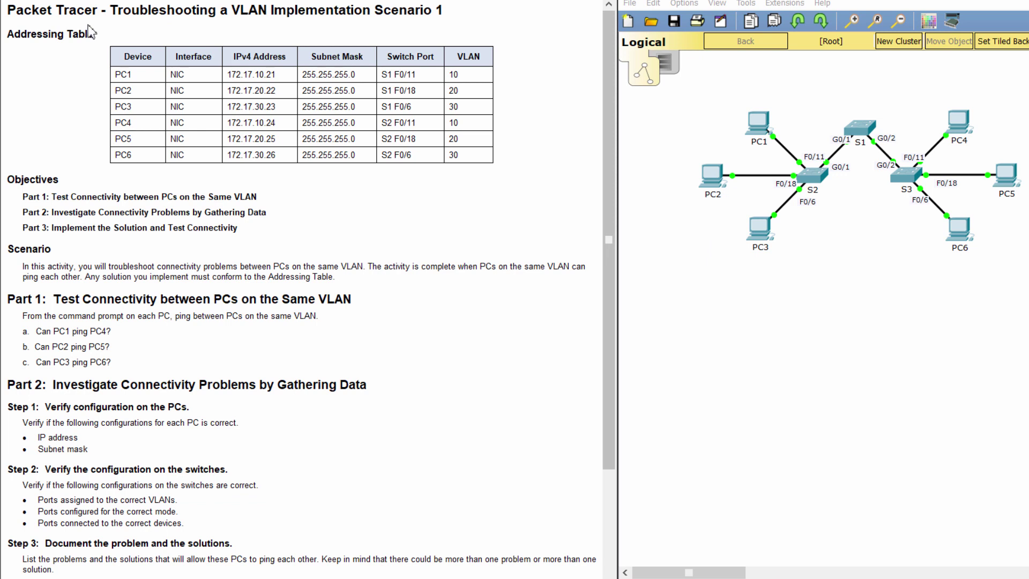
Step: Read the activity title, scenario and Part 1 ping instructions
left_click_drag(113, 14, 457, 17)
left_click(453, 25)
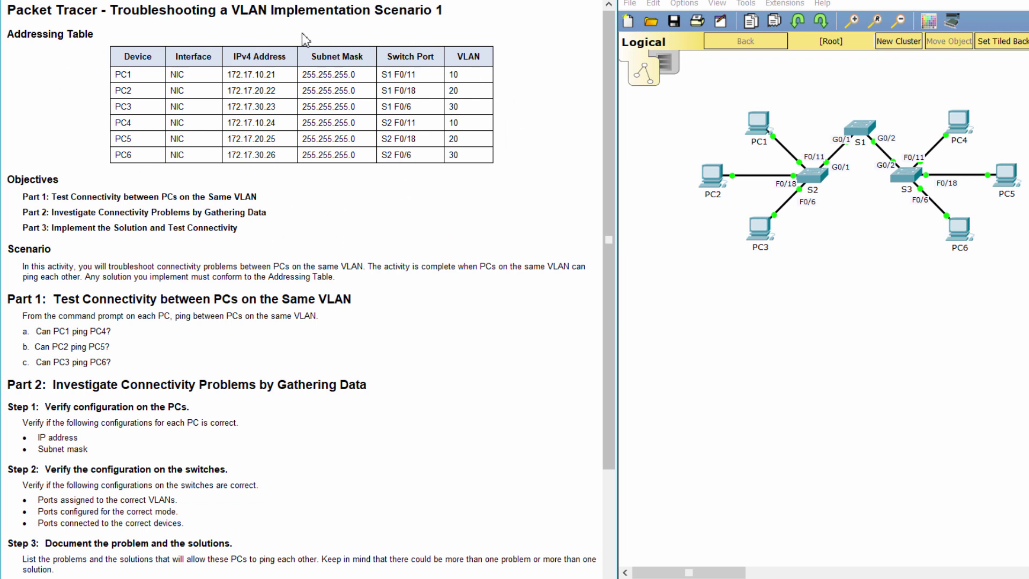
left_click_drag(7, 247, 361, 280)
left_click(56, 252)
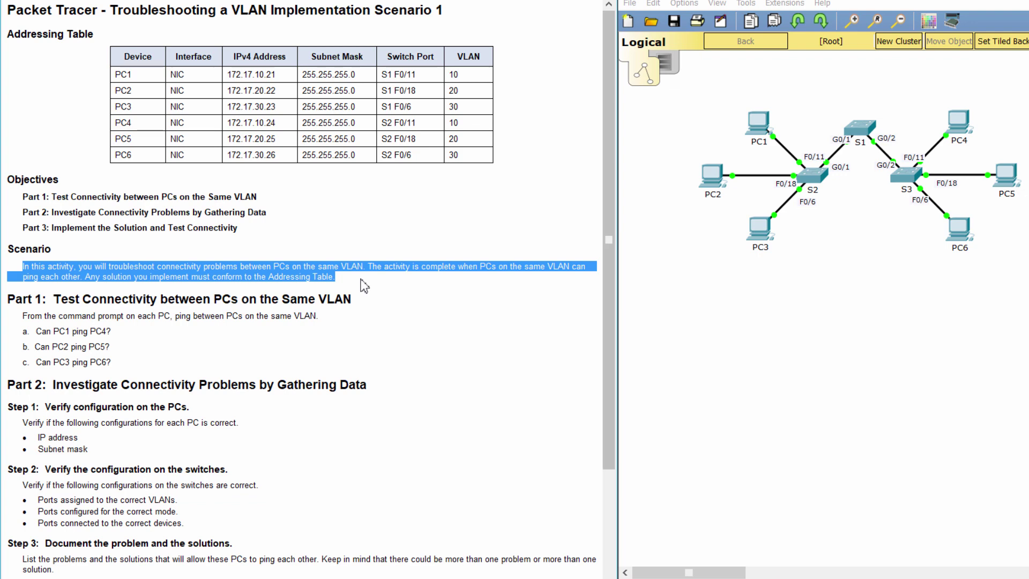
left_click(360, 284)
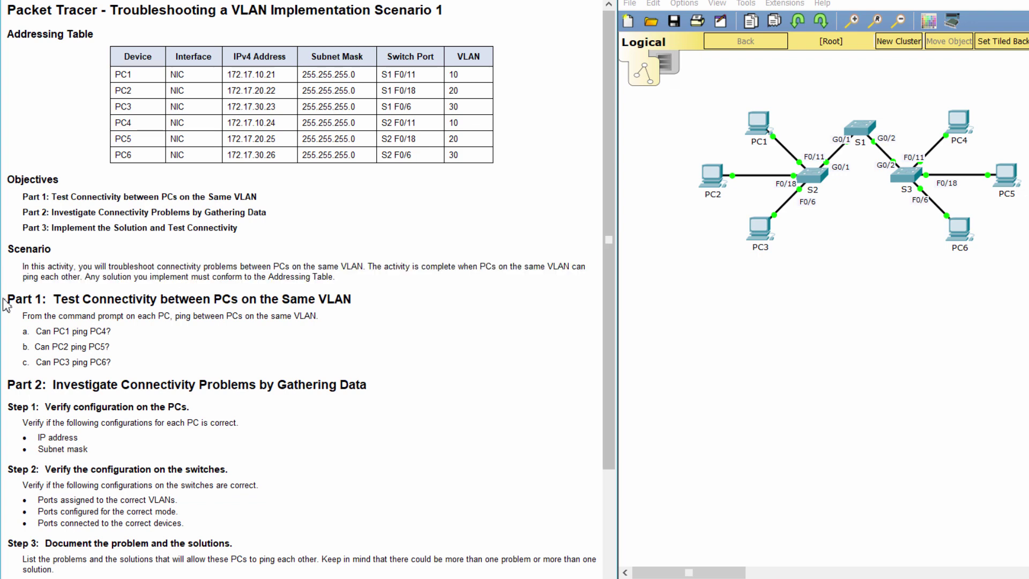
left_click_drag(7, 299, 359, 301)
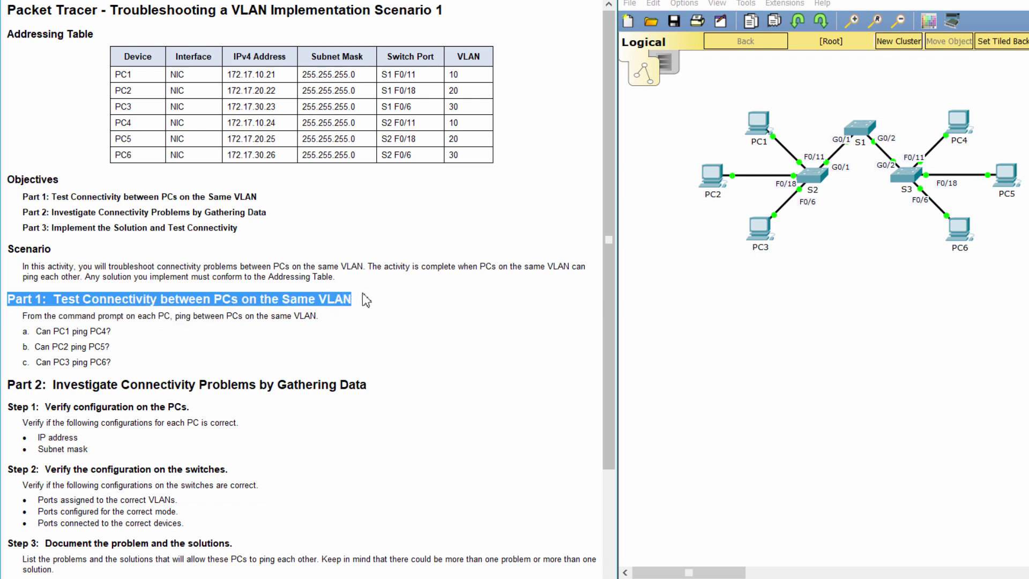
left_click(366, 300)
left_click_drag(25, 319, 328, 314)
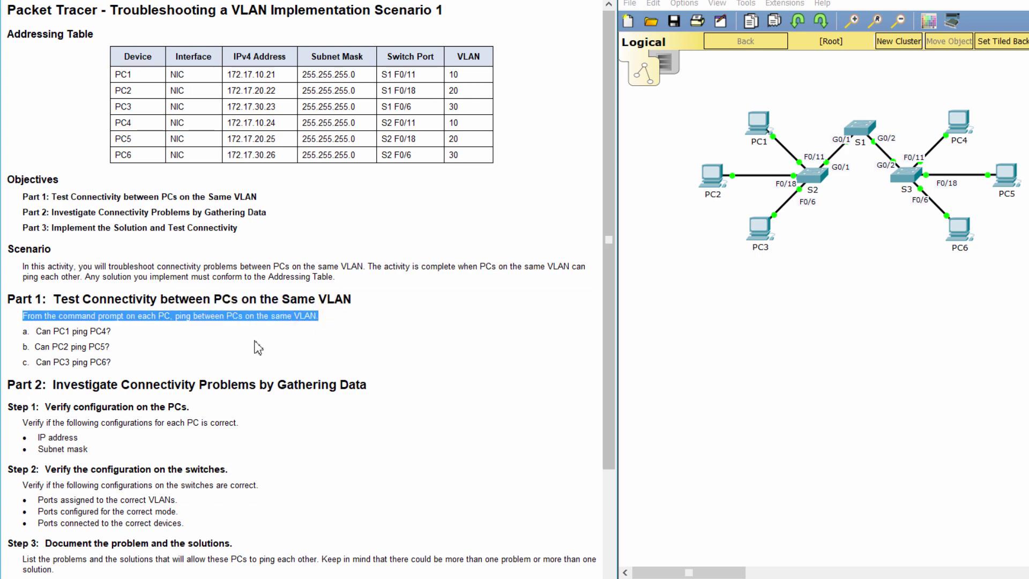
left_click_drag(24, 331, 120, 330)
Step: Ping PC4 at 172.17.10.24 from PC1's command prompt; all replies time out
left_click(758, 127)
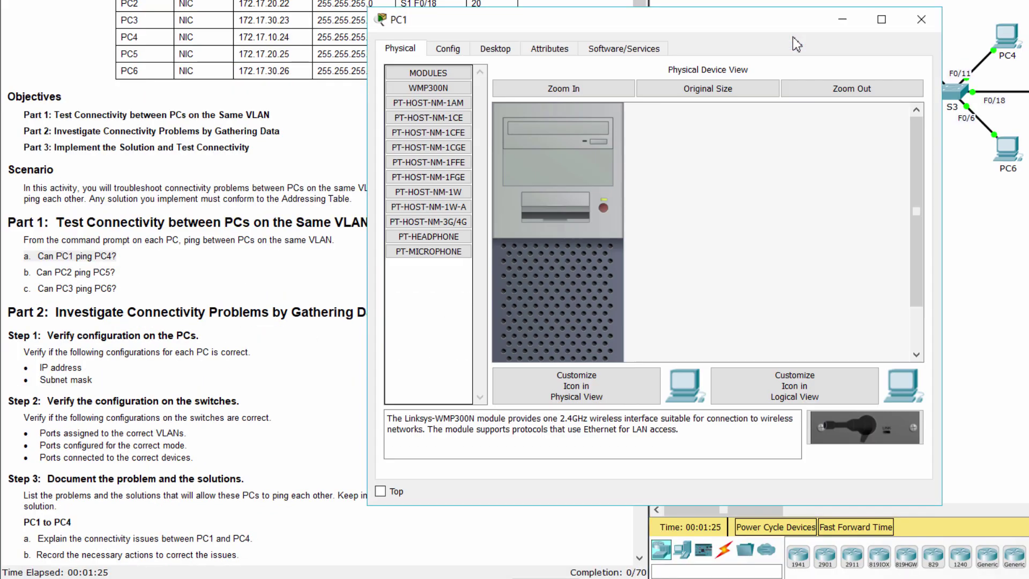
left_click_drag(678, 31, 841, 0)
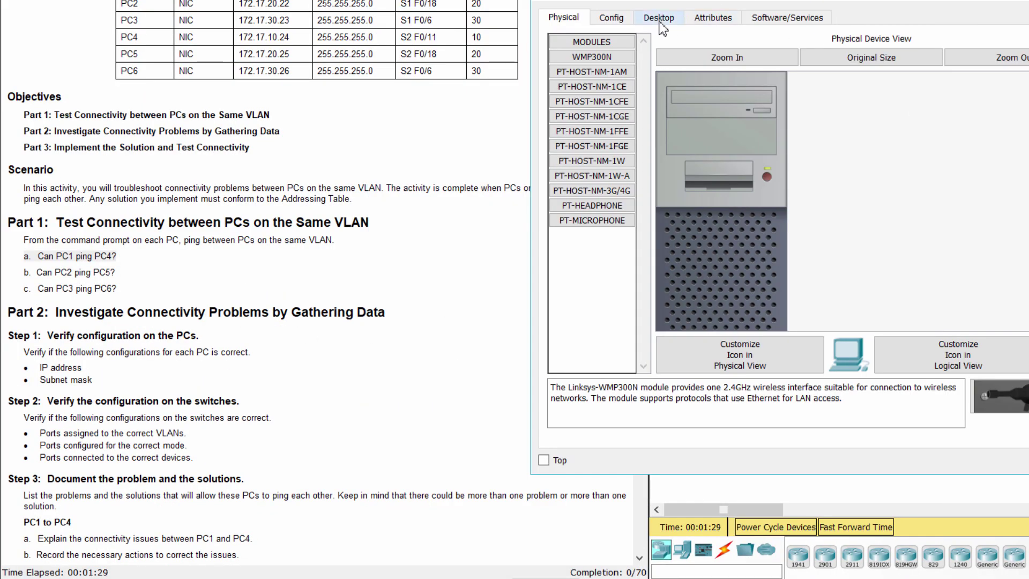
left_click(661, 21)
left_click(906, 75)
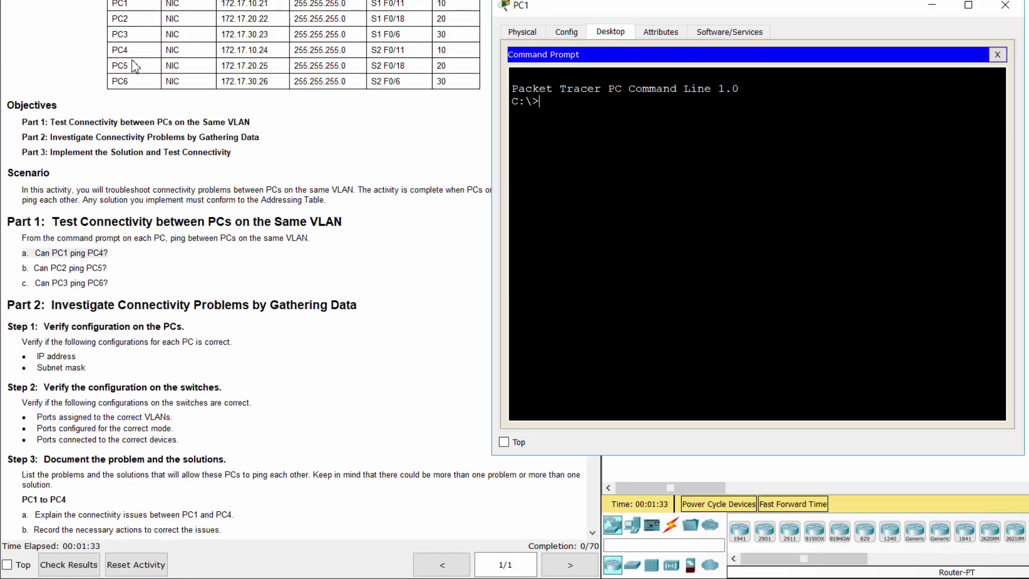
left_click_drag(122, 37, 301, 49)
key("alt+Tab")
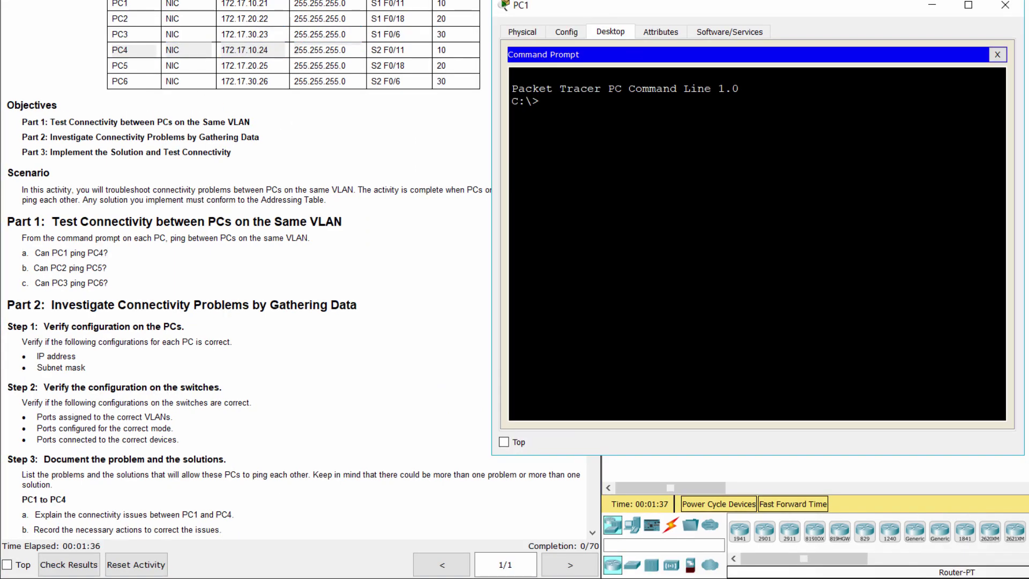
type("ping 172.17.")
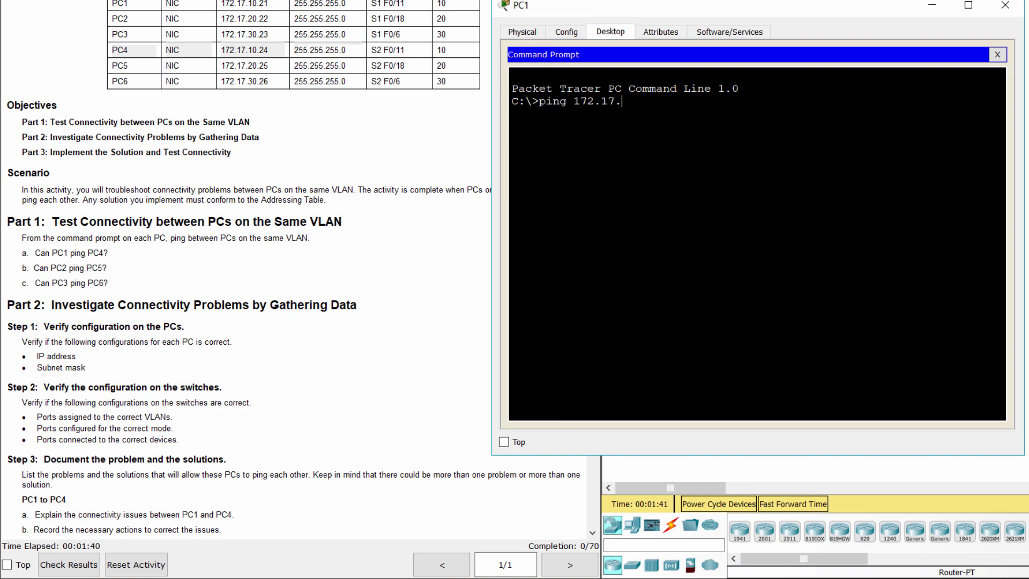
type("10.24")
key("Return")
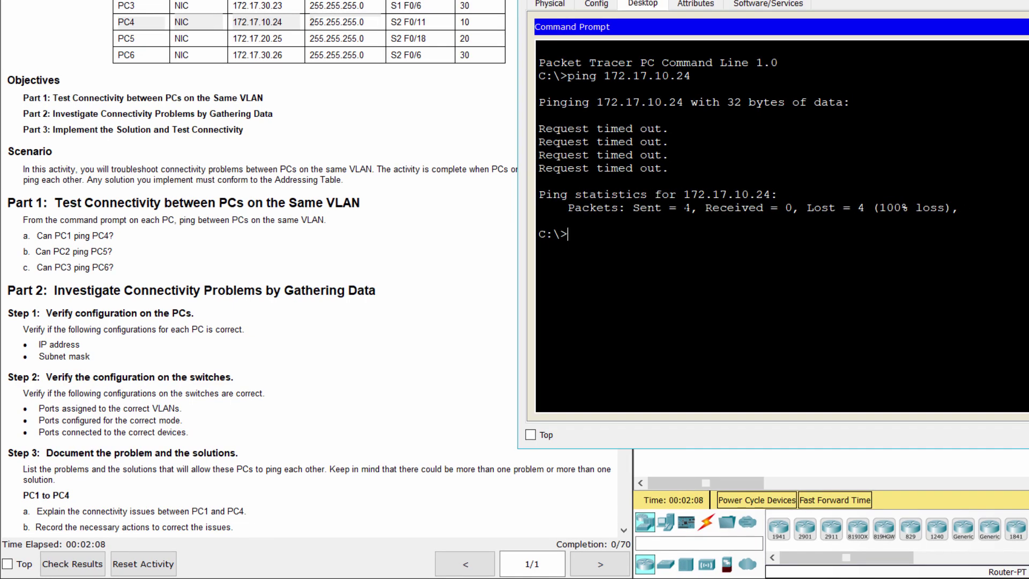
left_click(164, 266)
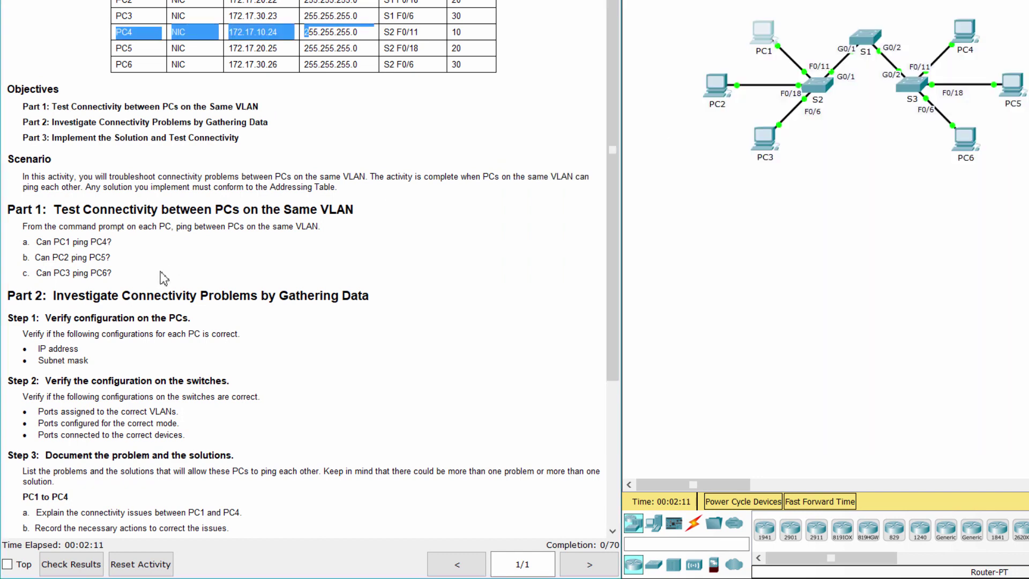
Step: Ping PC5 at 172.17.20.25 from PC2's command prompt, getting 100% loss, then close PC2
left_click_drag(20, 252, 124, 251)
double_click(715, 81)
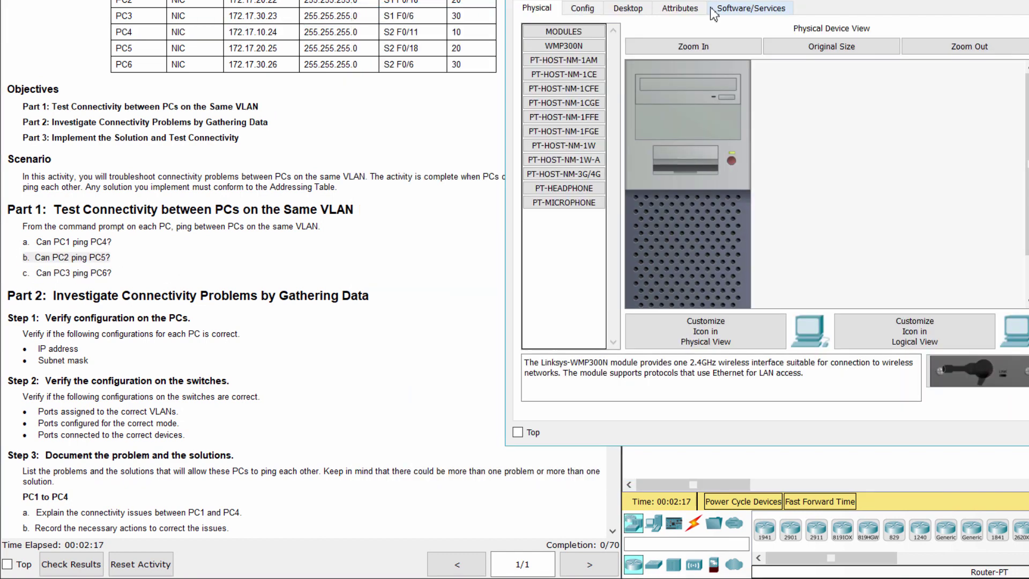
left_click(646, 11)
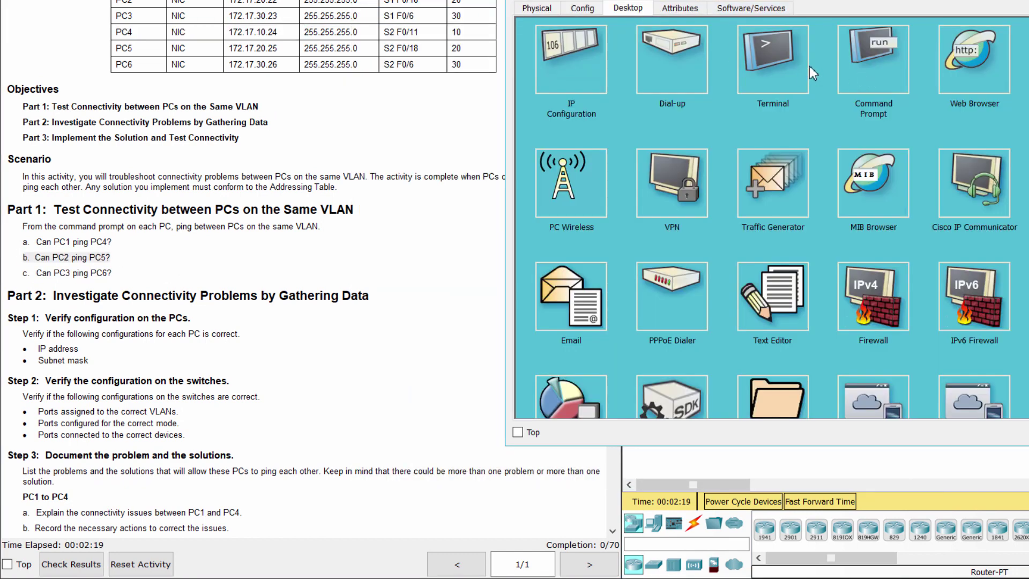
left_click(871, 82)
left_click_drag(124, 50, 289, 48)
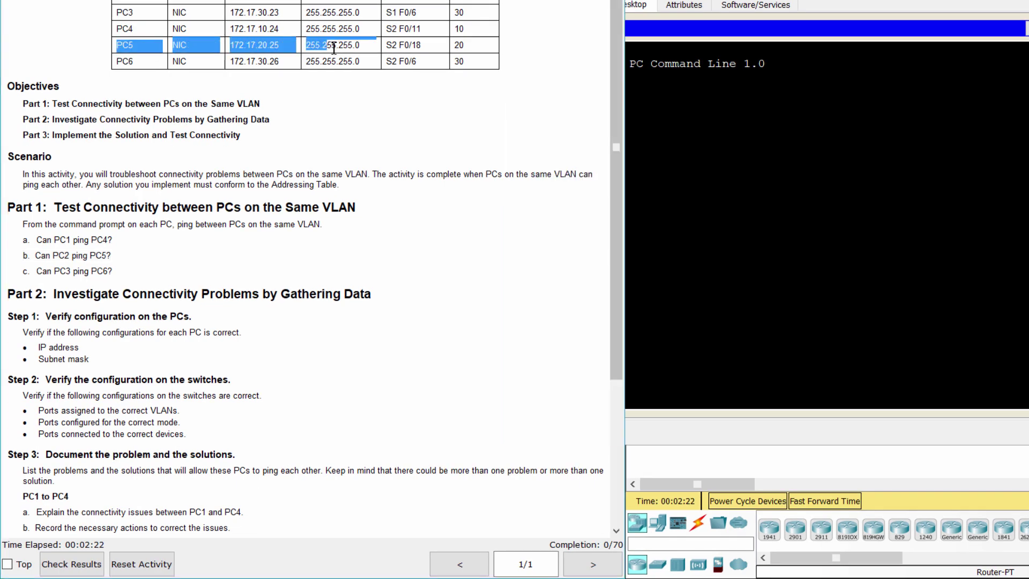
left_click(750, 161)
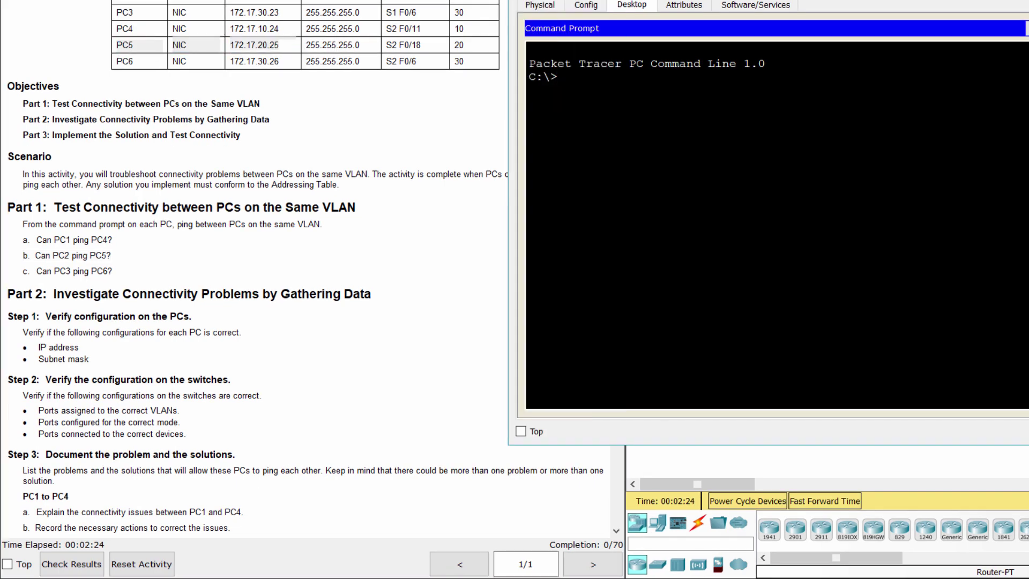
type("ping 172.17.20.25")
key("Return")
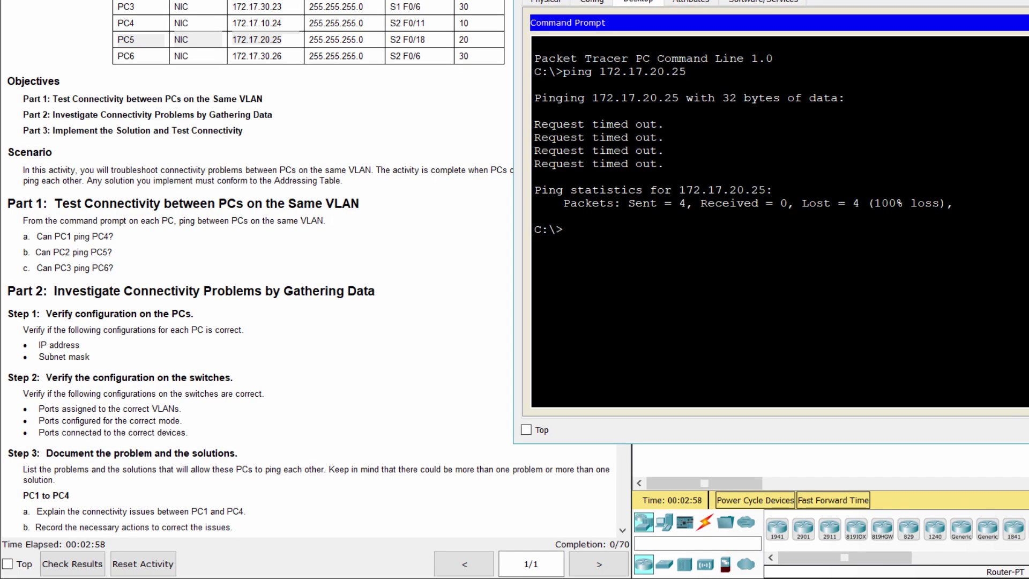
key("alt+F4")
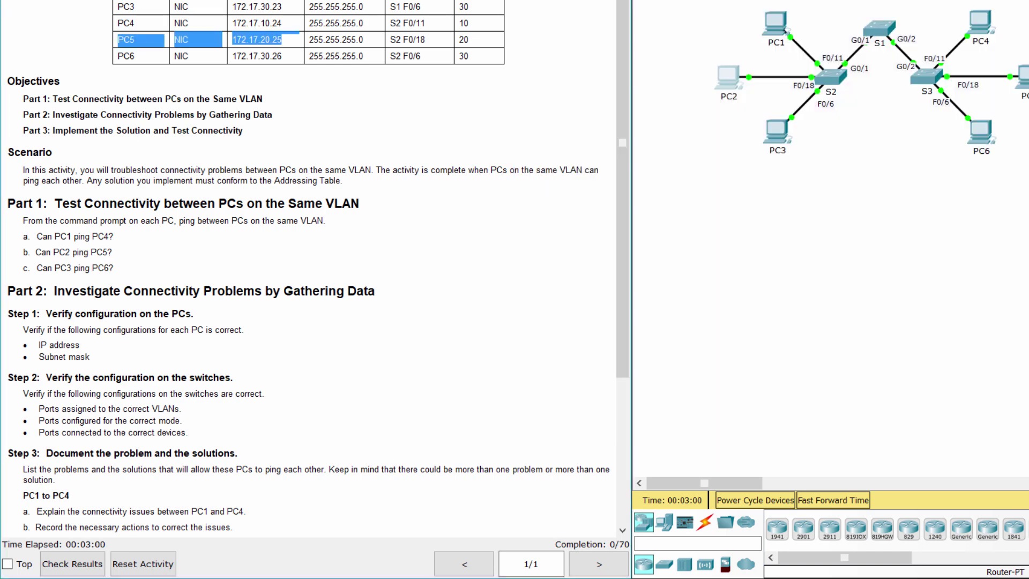
Step: Ping PC6 at 172.17.30.26 from PC3's command prompt, getting 100% loss, then close PC3
left_click_drag(23, 268, 118, 265)
left_click(784, 141)
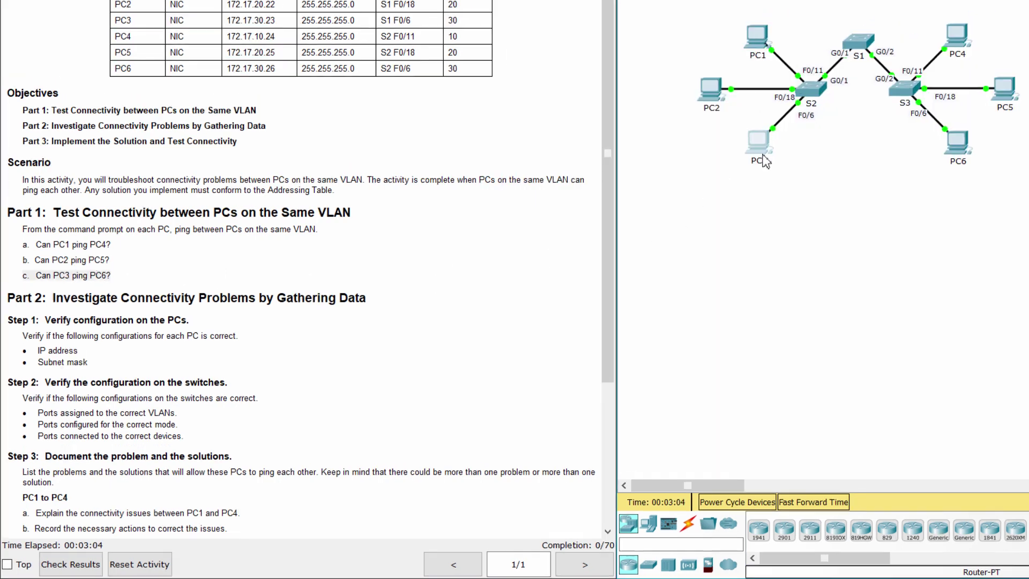
left_click_drag(493, 5, 632, 0)
left_click(622, 11)
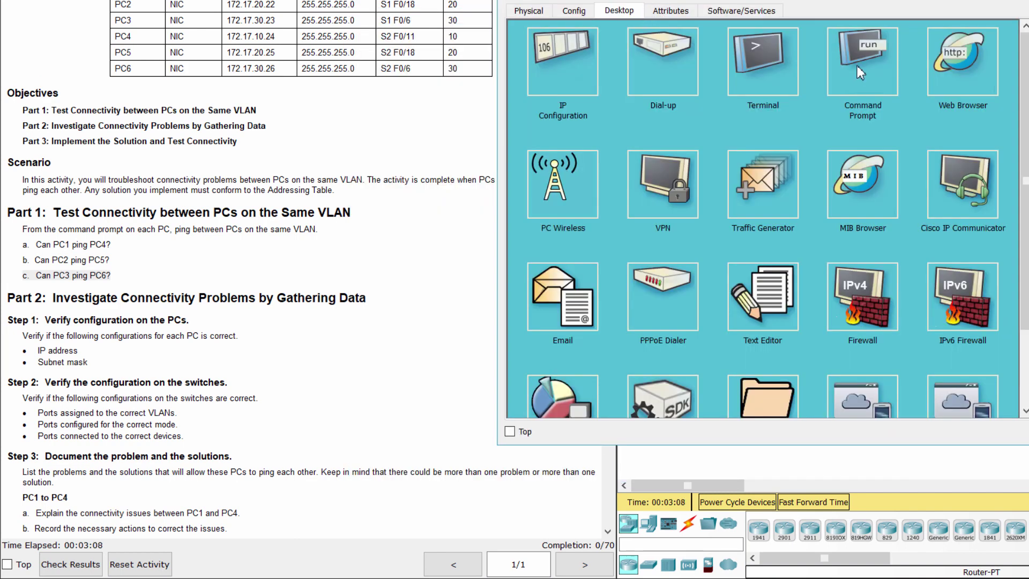
left_click(857, 66)
left_click_drag(119, 68, 283, 70)
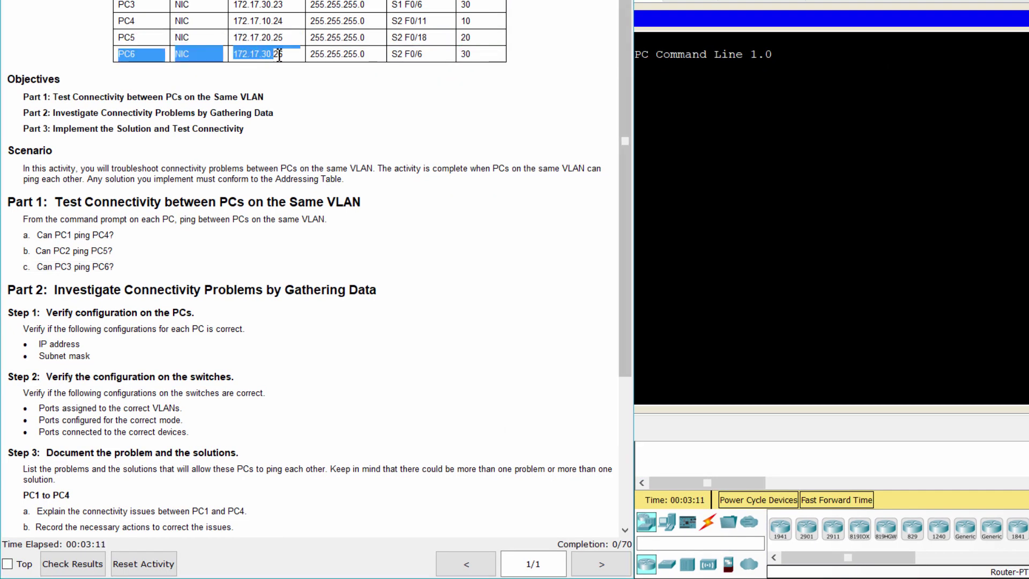
key("alt+Tab")
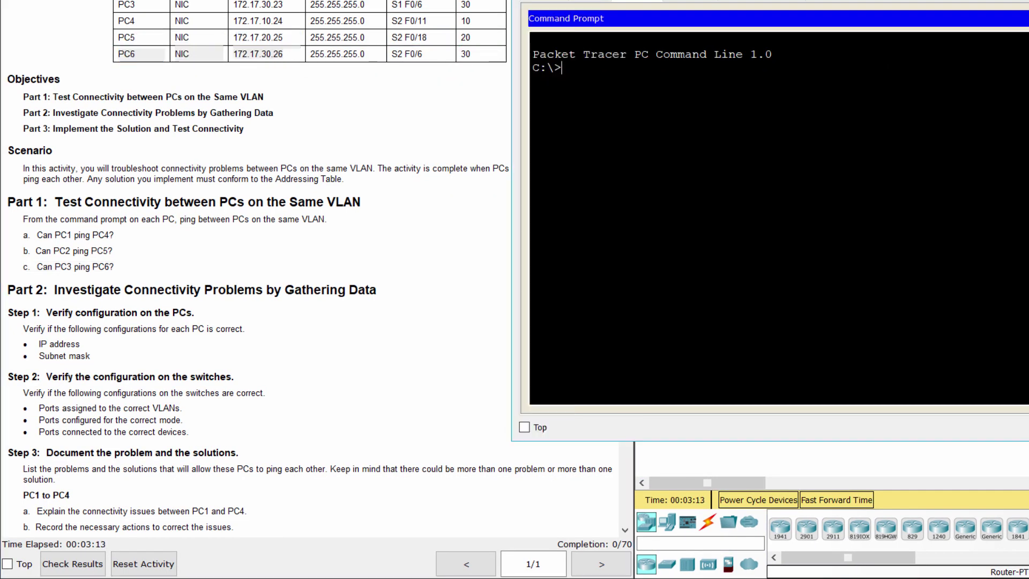
type("ping 172.17.30")
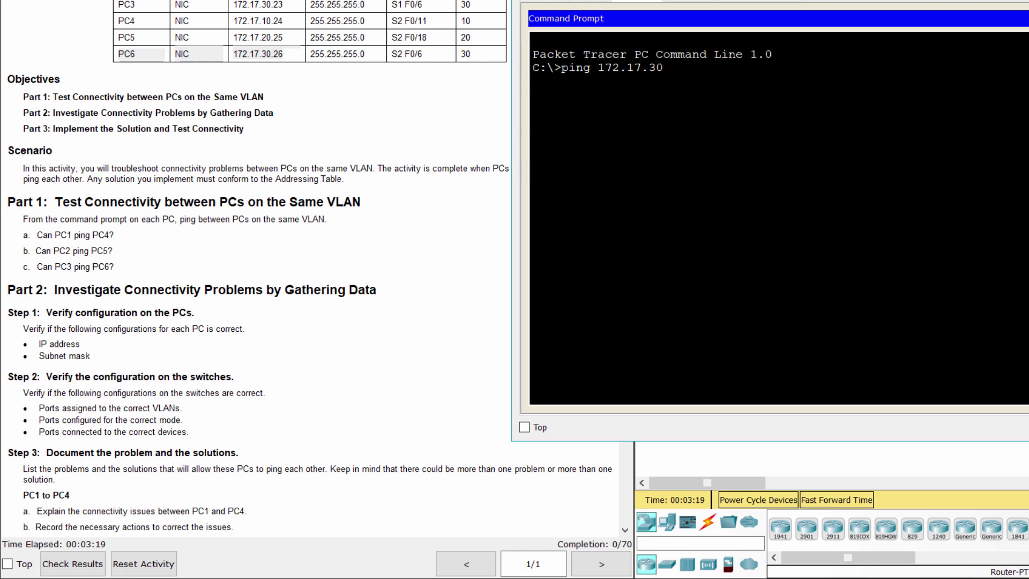
type(".26")
key("Return")
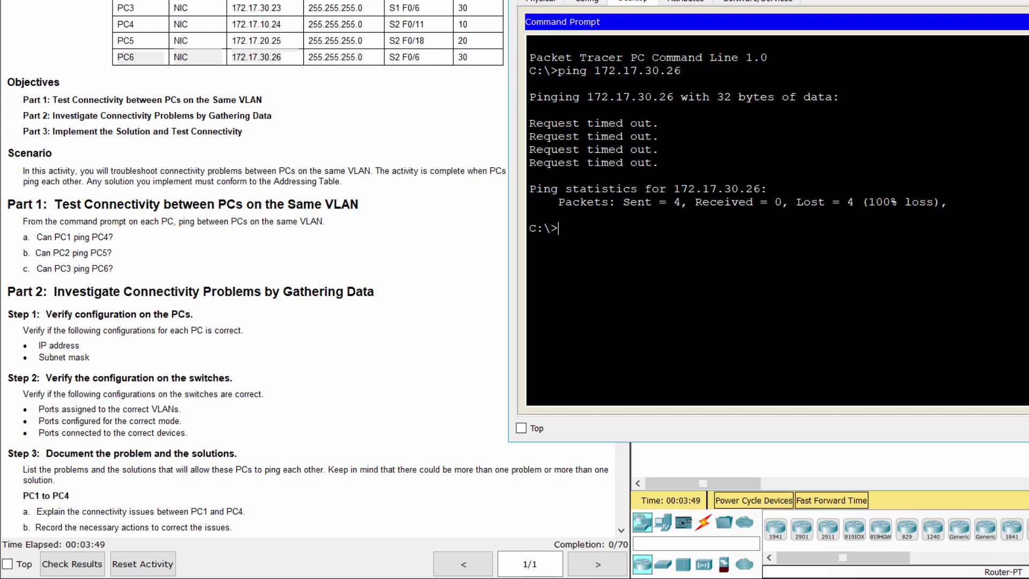
key("alt+F4")
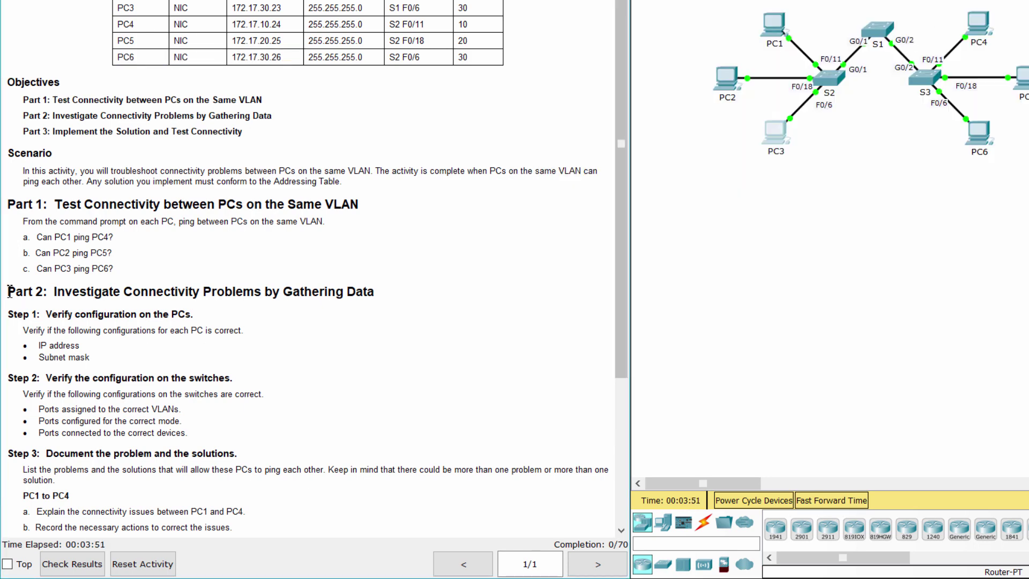
Step: Read the Part 2 Step 1 instructions on checking IP address and subnet mask
left_click_drag(9, 291, 397, 293)
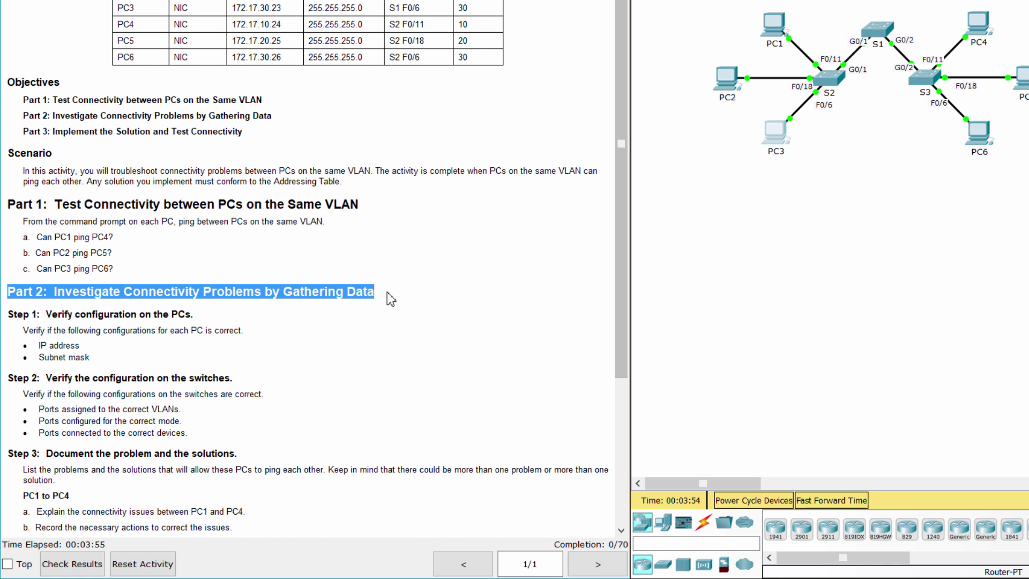
left_click(86, 312)
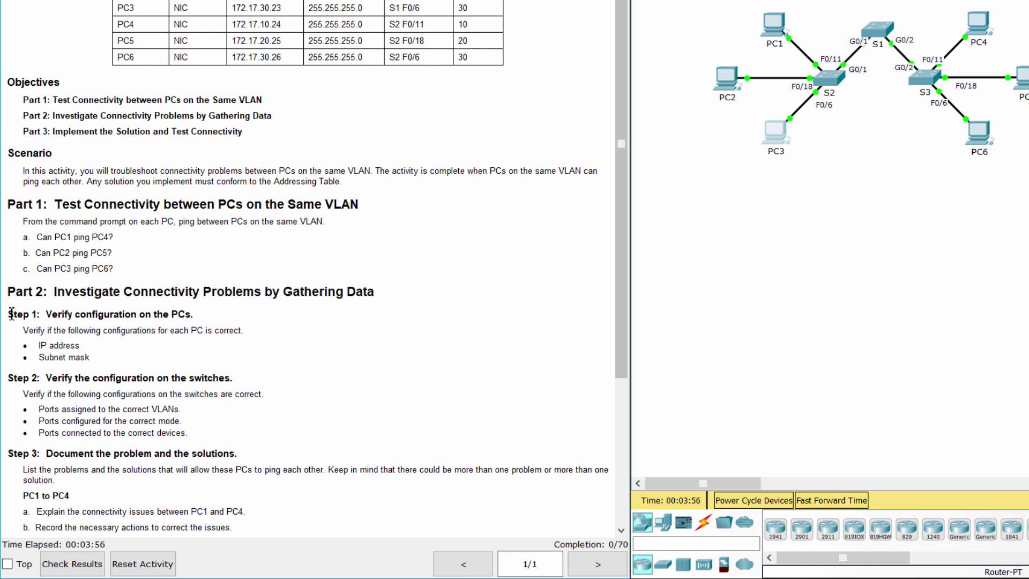
left_click_drag(11, 314, 209, 312)
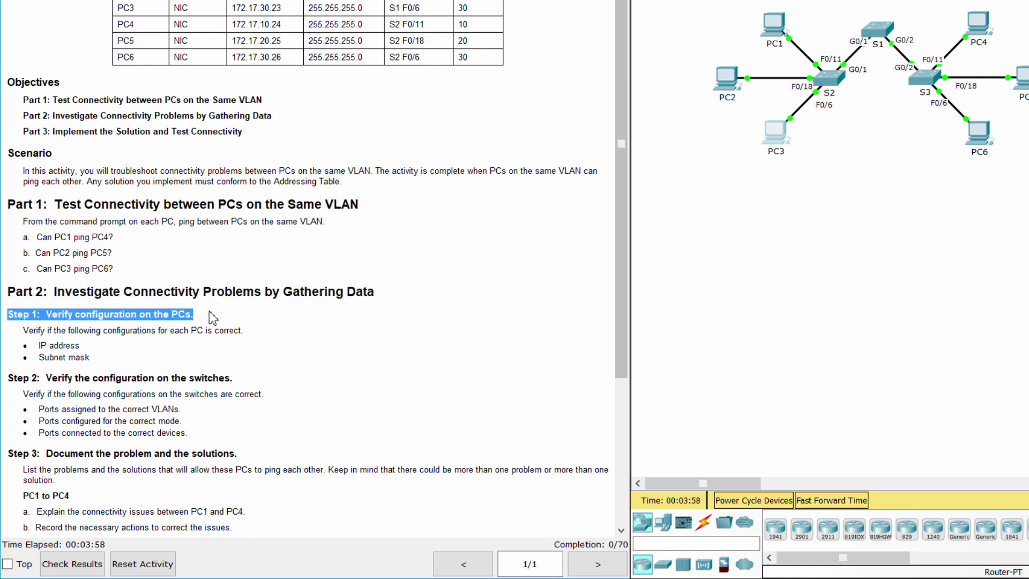
left_click(213, 318)
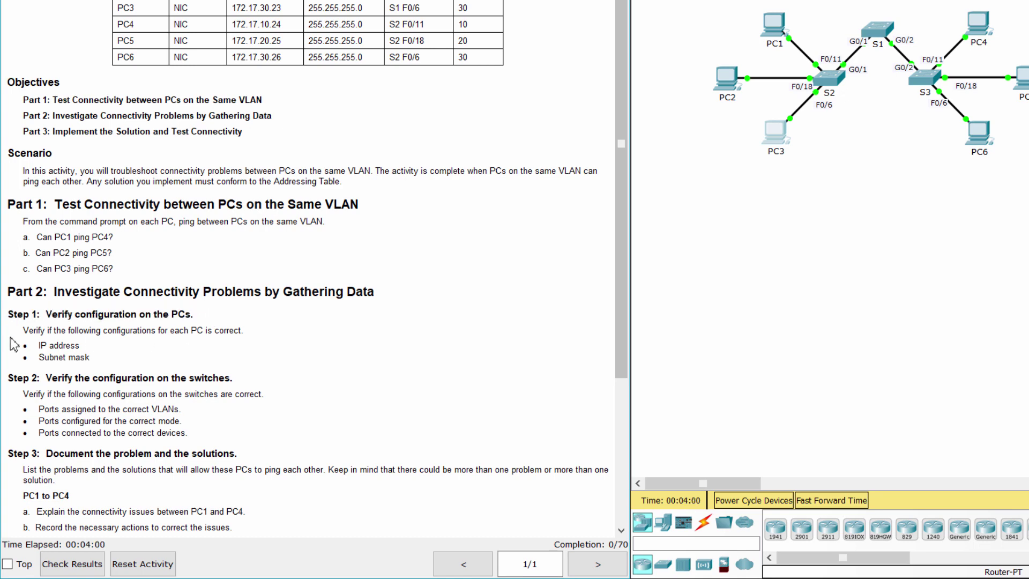
left_click_drag(40, 347, 121, 370)
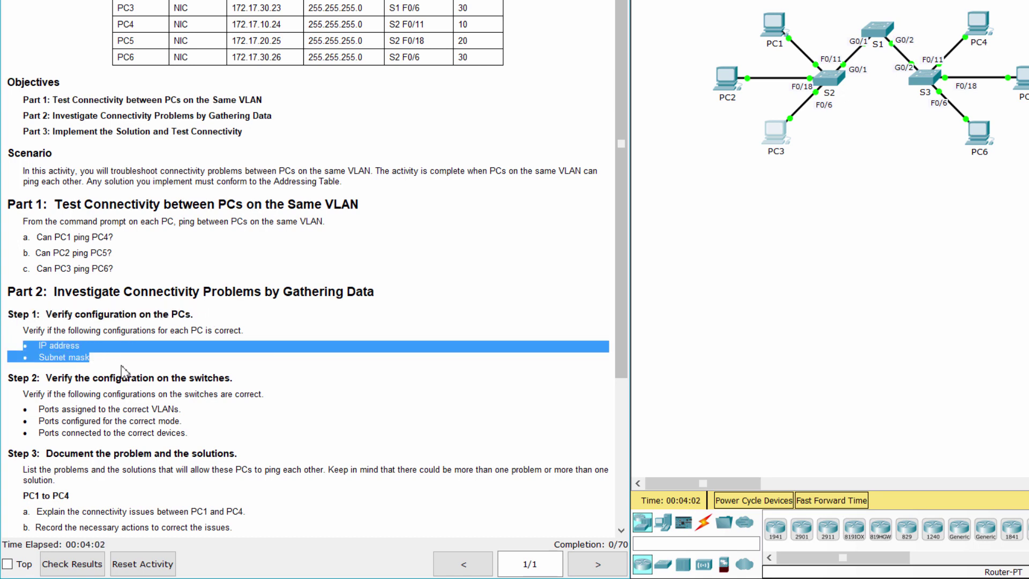
Step: Compare PC1's IP address and subnet mask with the addressing table
left_click(764, 35)
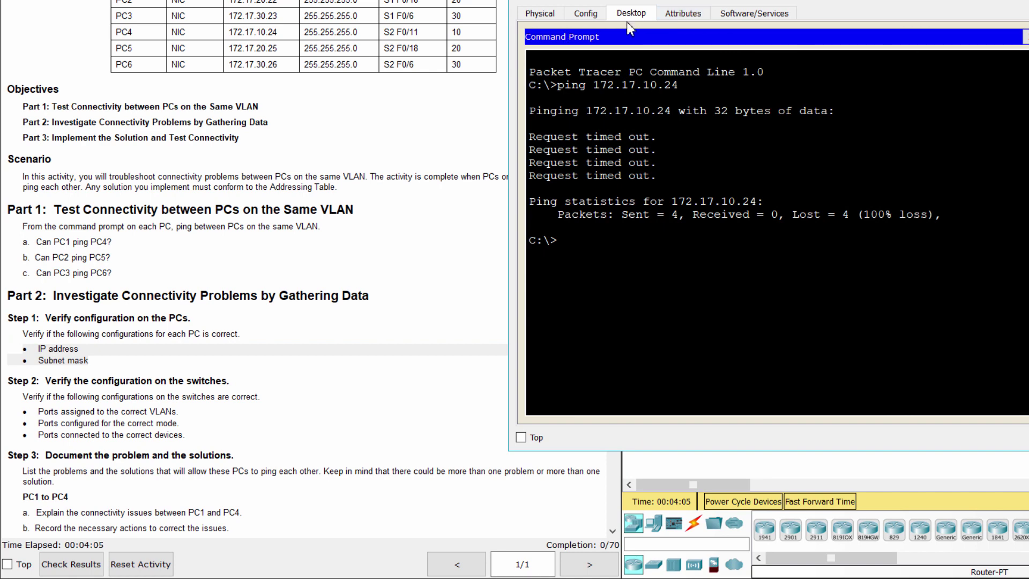
left_click(1026, 36)
left_click(569, 81)
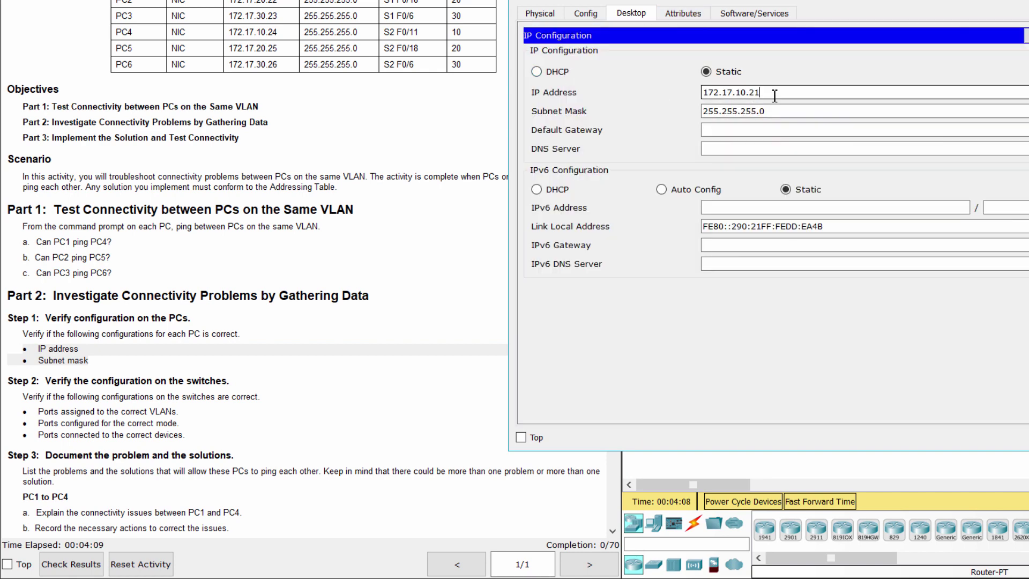
left_click_drag(775, 94, 685, 89)
left_click(375, 354)
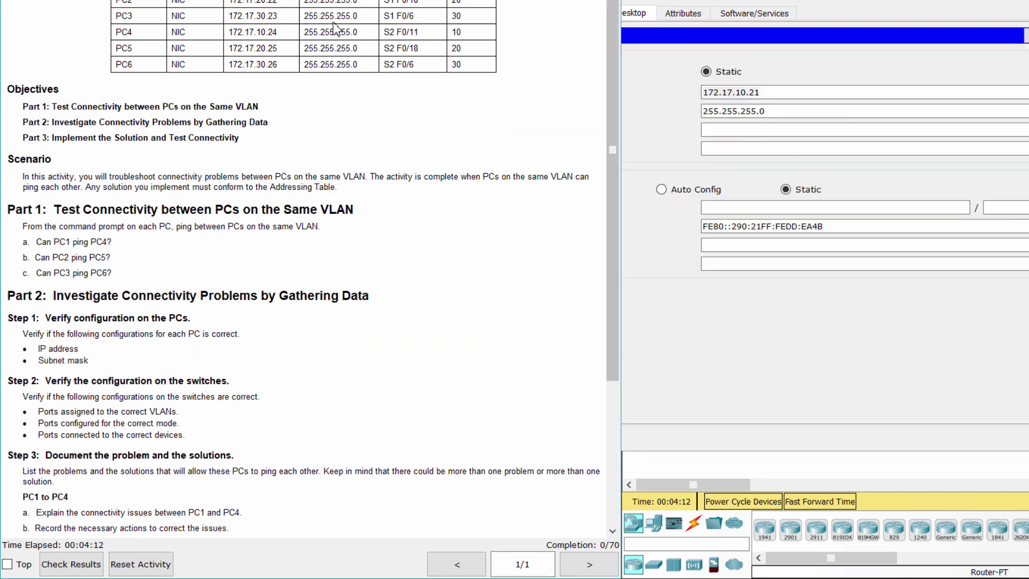
left_click_drag(777, 111, 670, 111)
key("alt+Tab")
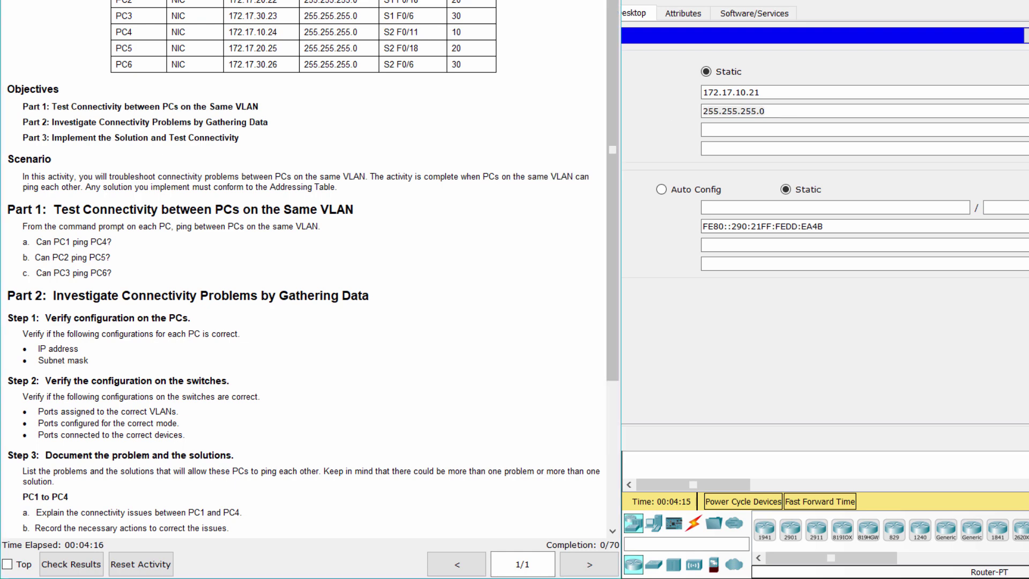
left_click(971, 3)
Step: Compare PC2's IP address 172.17.20.22 and subnet mask with the addressing table
left_click(722, 91)
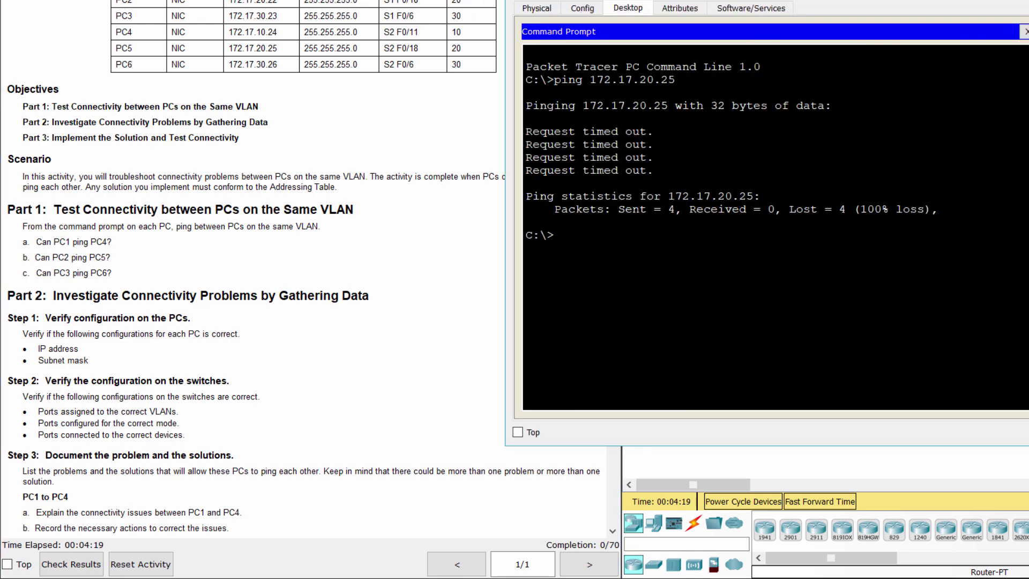
left_click(1025, 31)
left_click(579, 91)
left_click_drag(758, 87, 658, 99)
key("alt+Tab")
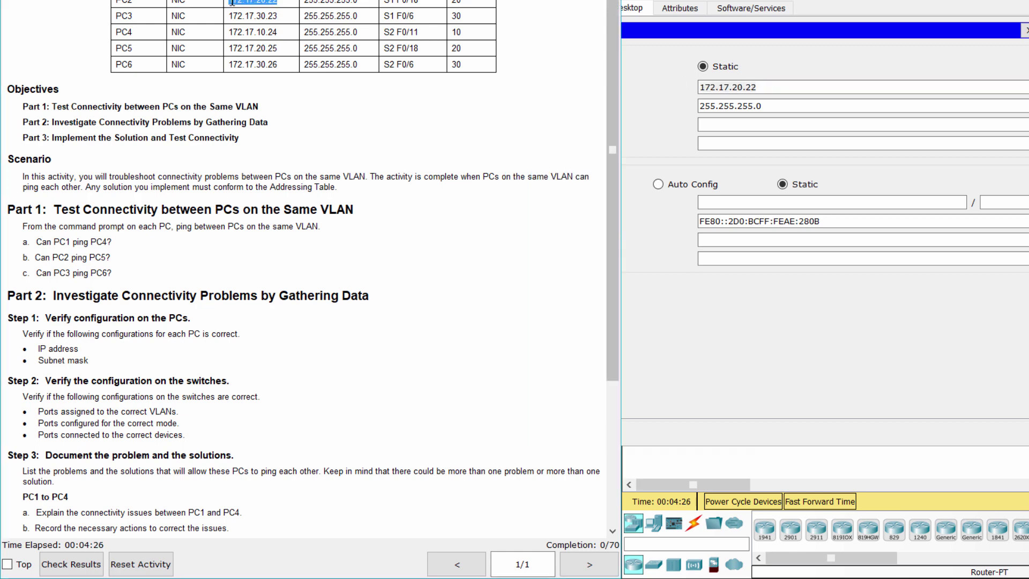
left_click_drag(783, 105, 697, 106)
left_click_drag(359, 2, 320, 2)
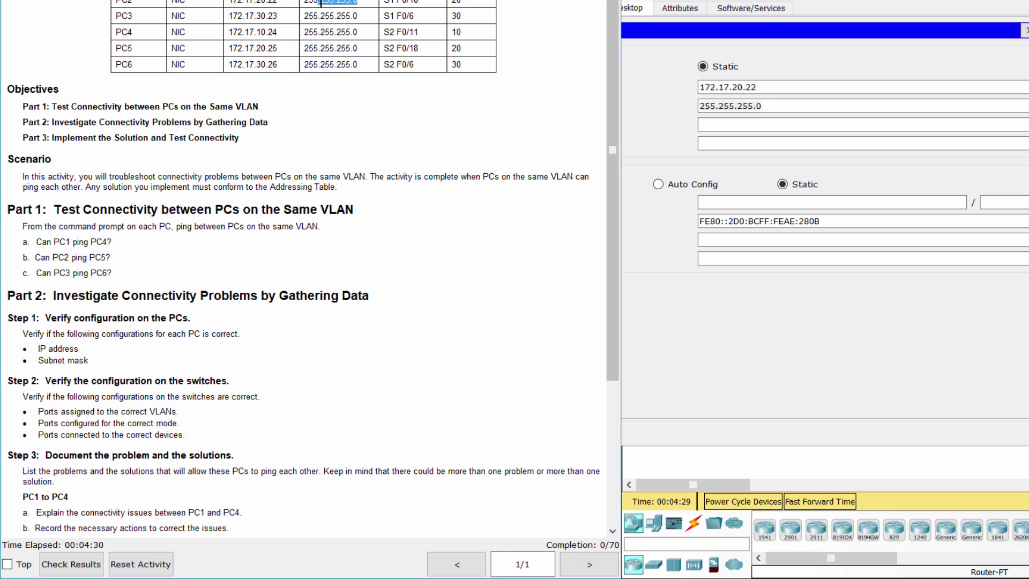
left_click(968, 3)
Step: Confirm PC3's address 172.17.30.23 and subnet mask match the addressing table
left_click(725, 160)
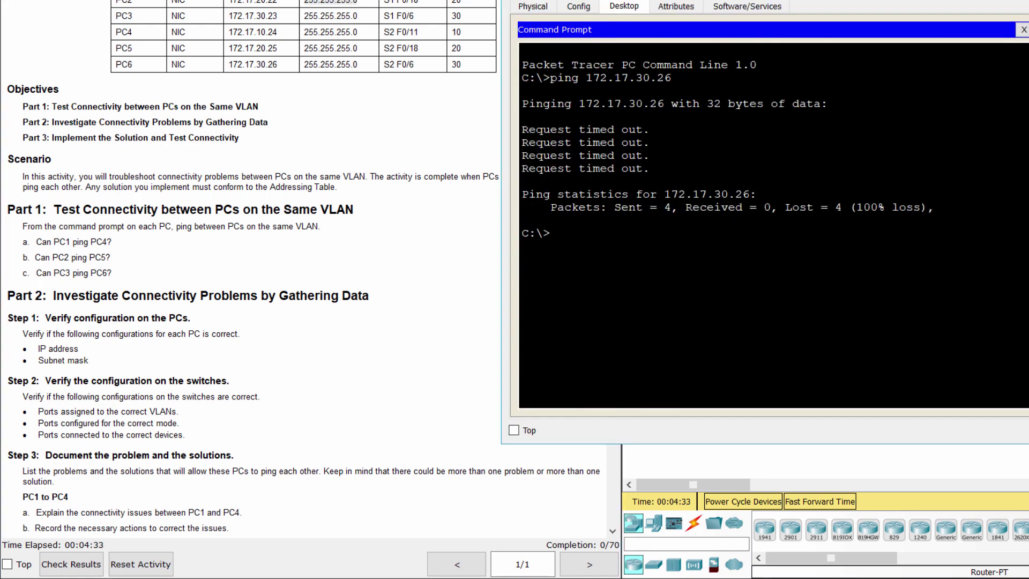
left_click(1023, 30)
left_click(571, 81)
left_click_drag(776, 86, 696, 86)
left_click_drag(278, 15, 228, 15)
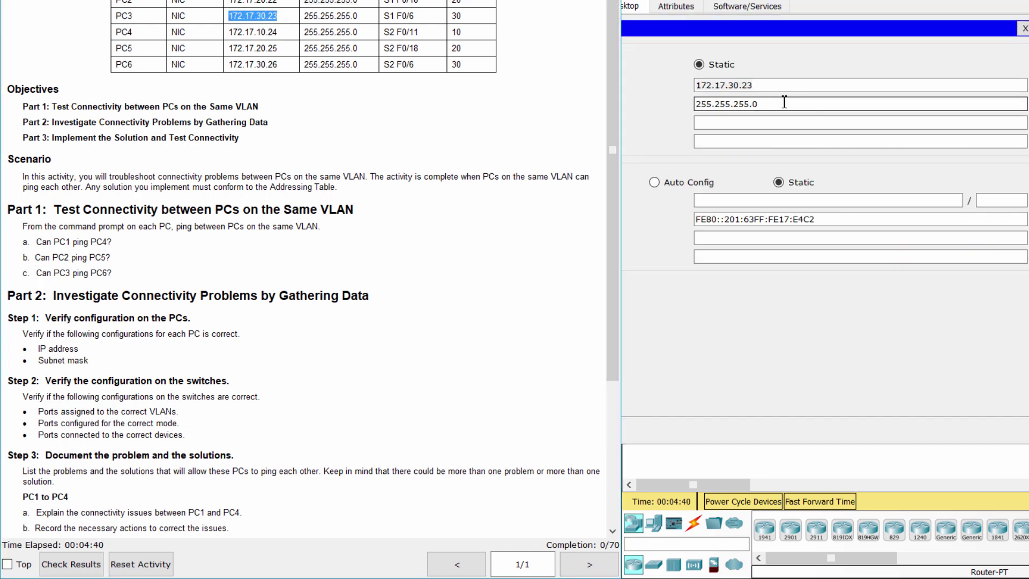
left_click_drag(783, 103, 651, 113)
left_click_drag(370, 17, 304, 17)
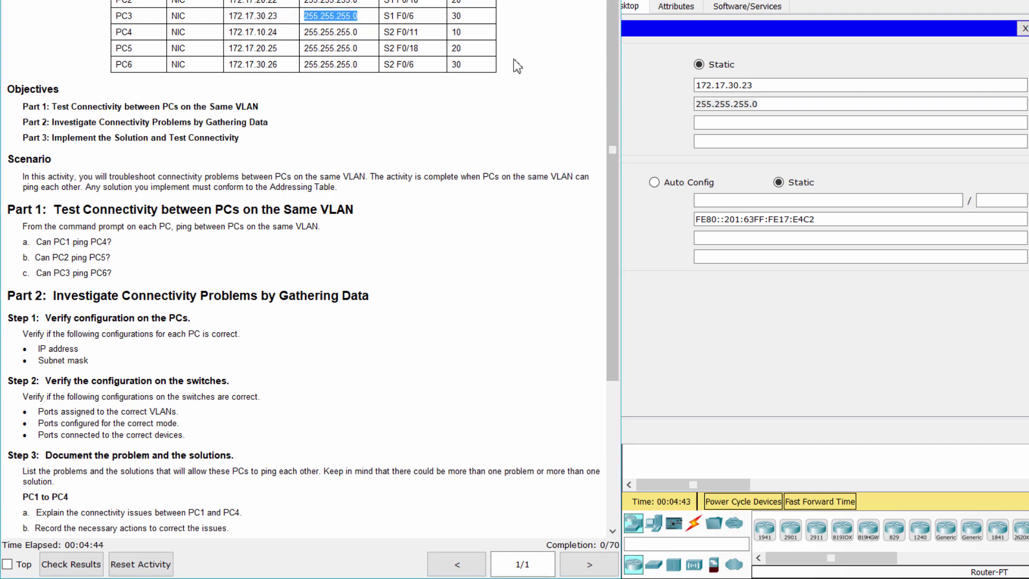
left_click(994, 42)
key("alt+F4")
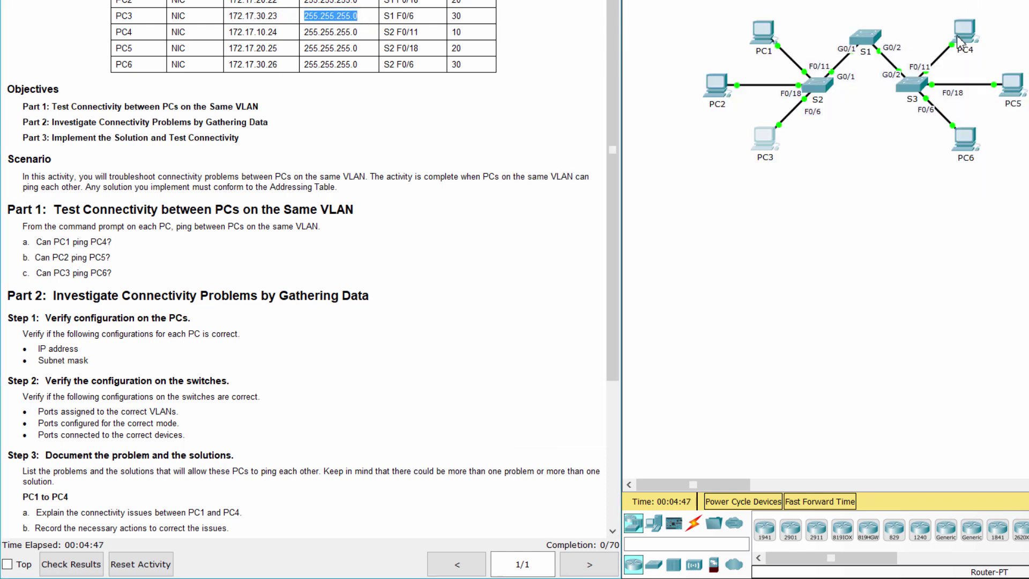
Step: Confirm PC4's address 172.17.10.24 and subnet mask match the addressing table
left_click(963, 32)
left_click_drag(610, 30, 761, 0)
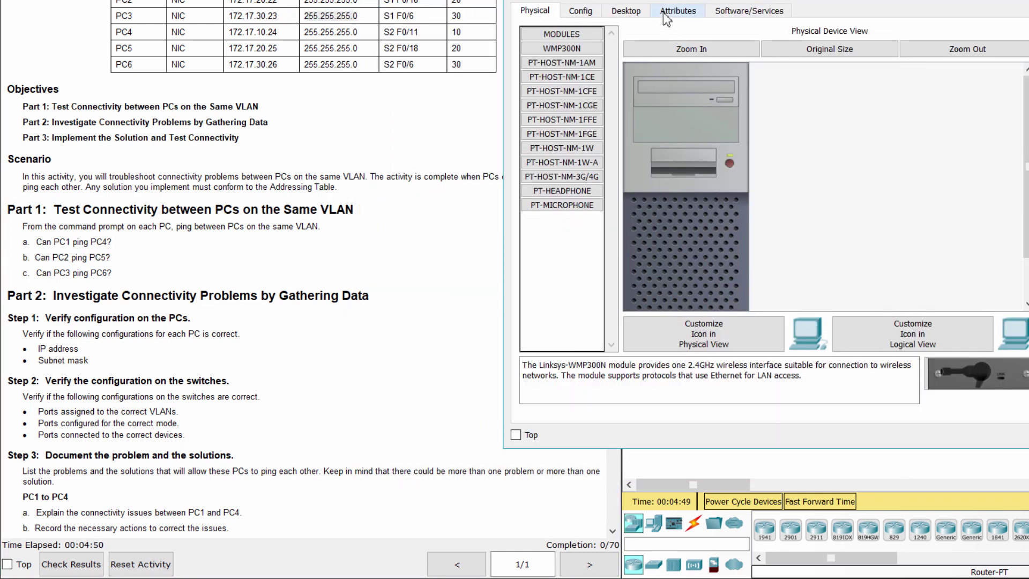
left_click(626, 11)
left_click(583, 76)
left_click_drag(766, 89, 696, 90)
left_click_drag(284, 33, 229, 32)
left_click_drag(776, 109, 697, 109)
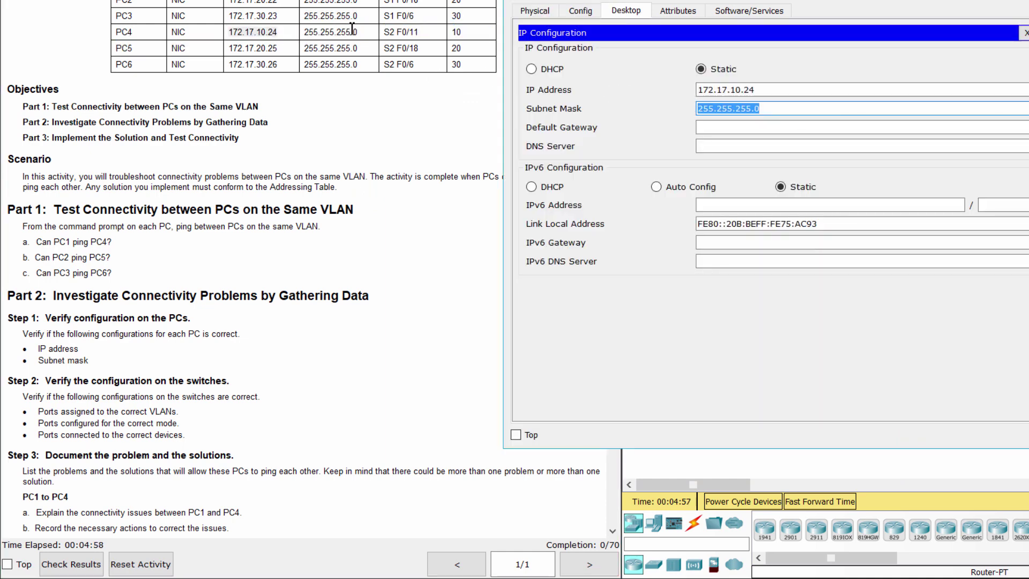
left_click_drag(357, 32, 305, 33)
left_click(1025, 32)
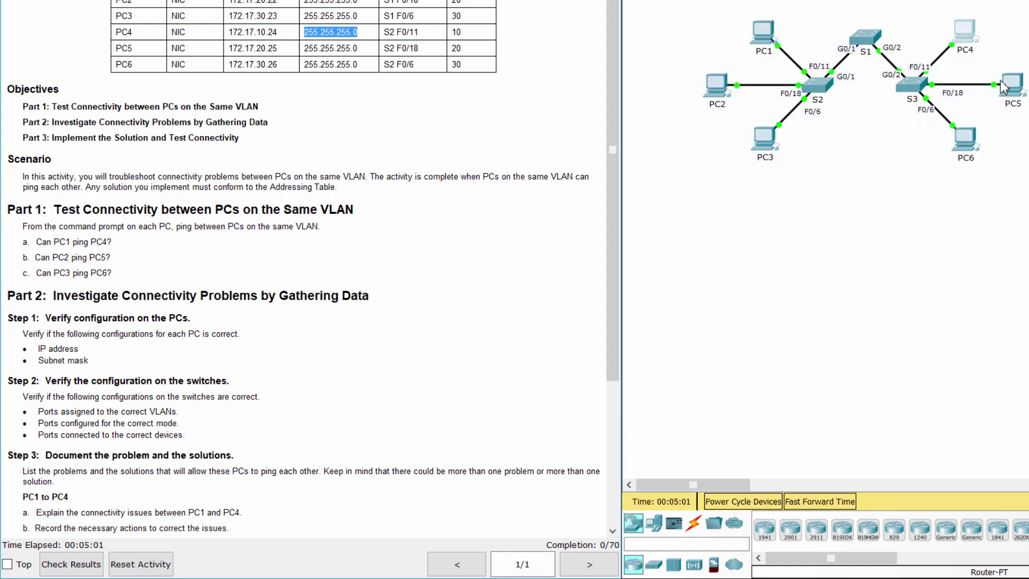
Step: Confirm PC5's address 172.17.20.25 and subnet mask match the table, then bring up PC6
left_click(996, 89)
left_click_drag(617, 21, 764, 18)
left_click(627, 42)
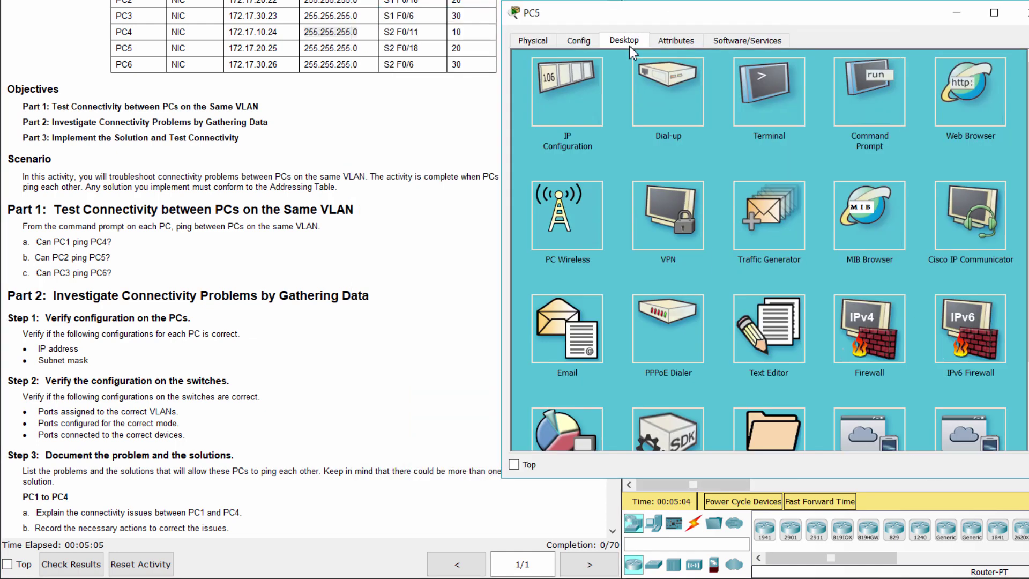
left_click(575, 103)
left_click_drag(779, 119, 696, 119)
left_click_drag(278, 48, 230, 49)
key("alt+Tab")
key("Tab")
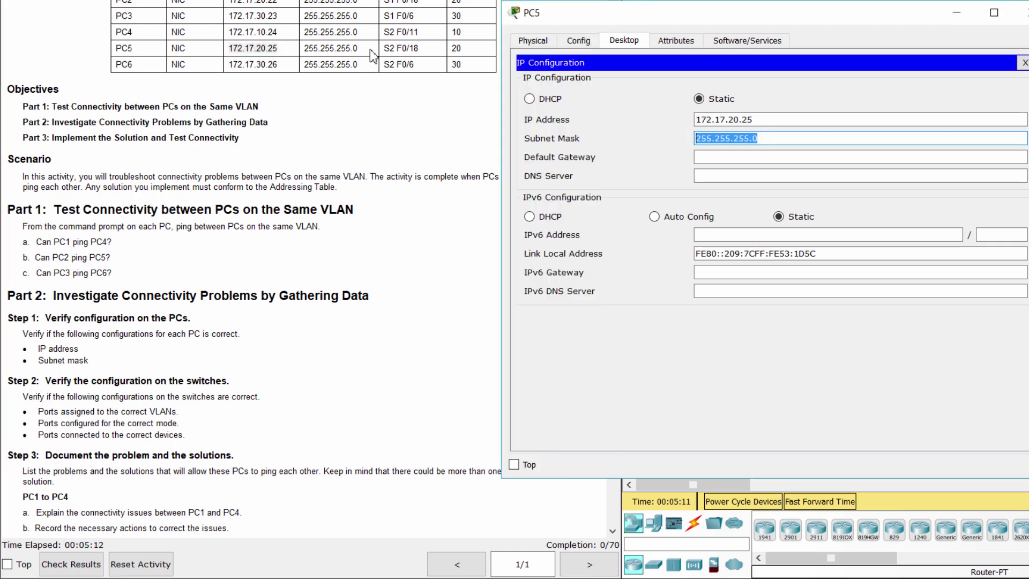
left_click_drag(357, 48, 310, 50)
left_click(957, 12)
left_click(968, 138)
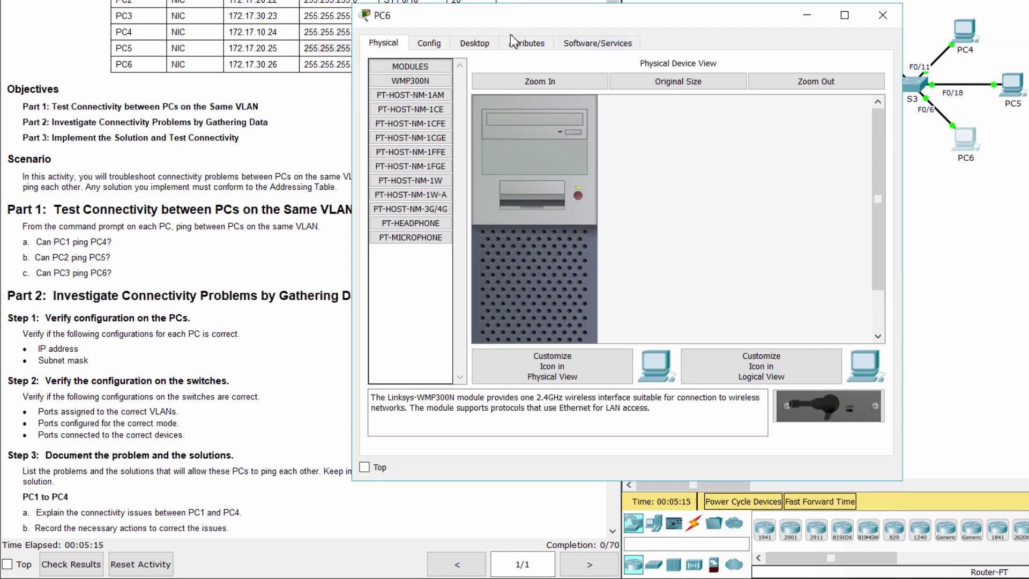
Step: Spot that PC6's address is 172.17.50.26, not the table's 172.17.30.26
left_click(475, 43)
left_click_drag(548, 9, 706, 0)
left_click(603, 86)
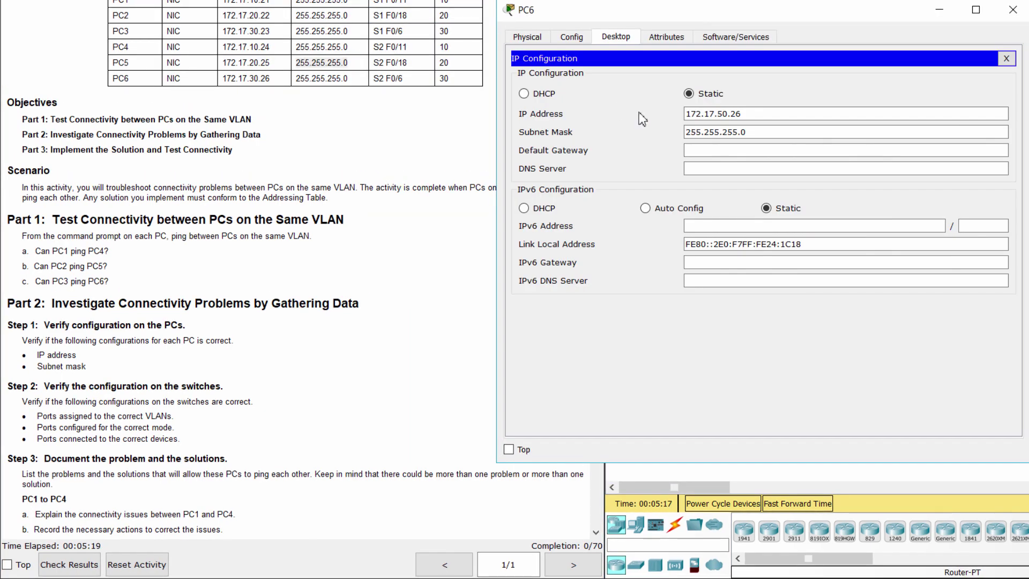
left_click(763, 102)
left_click_drag(743, 113, 682, 114)
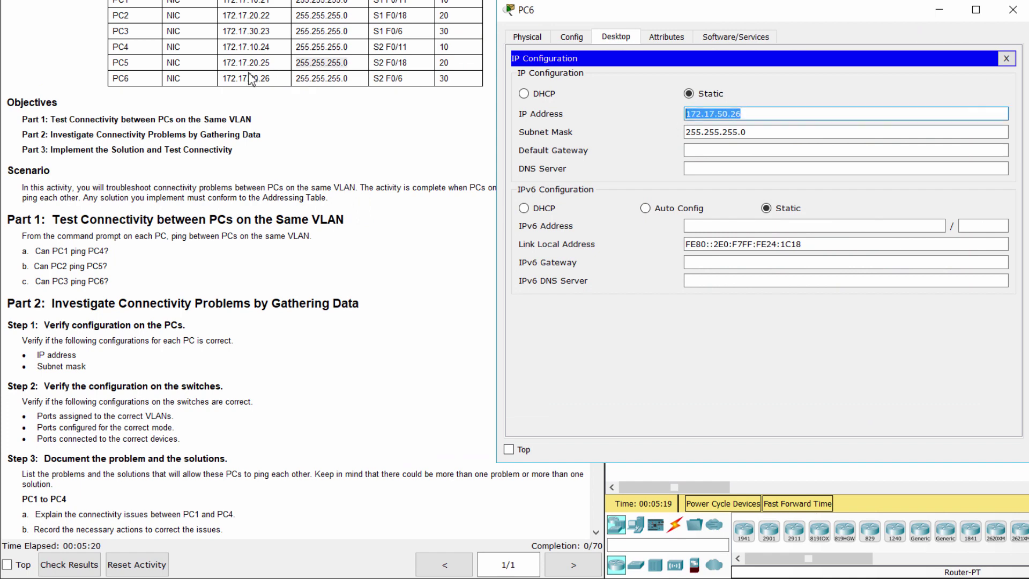
left_click_drag(271, 78, 230, 79)
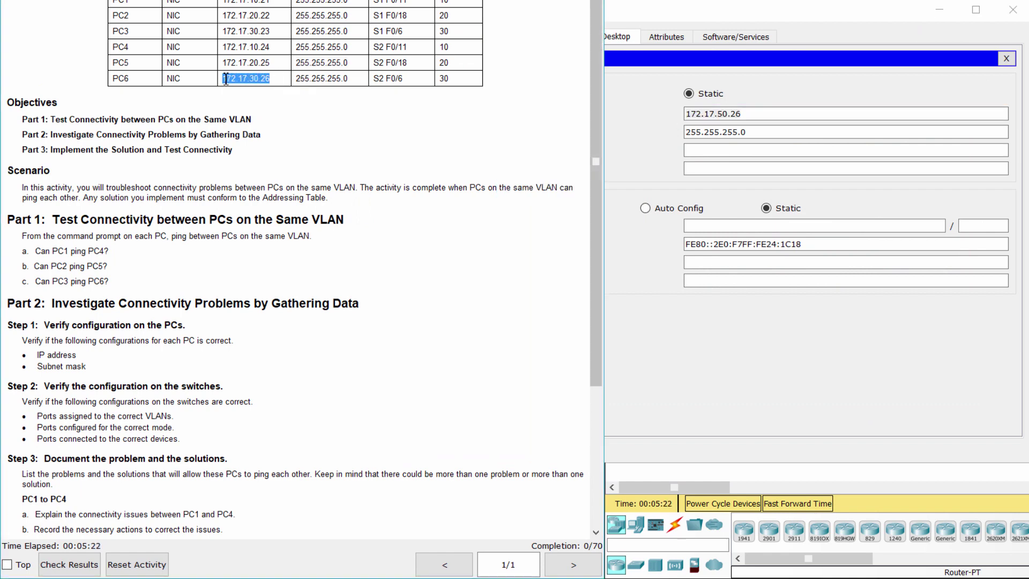
left_click(746, 112)
left_click_drag(743, 114, 685, 115)
left_click(721, 114)
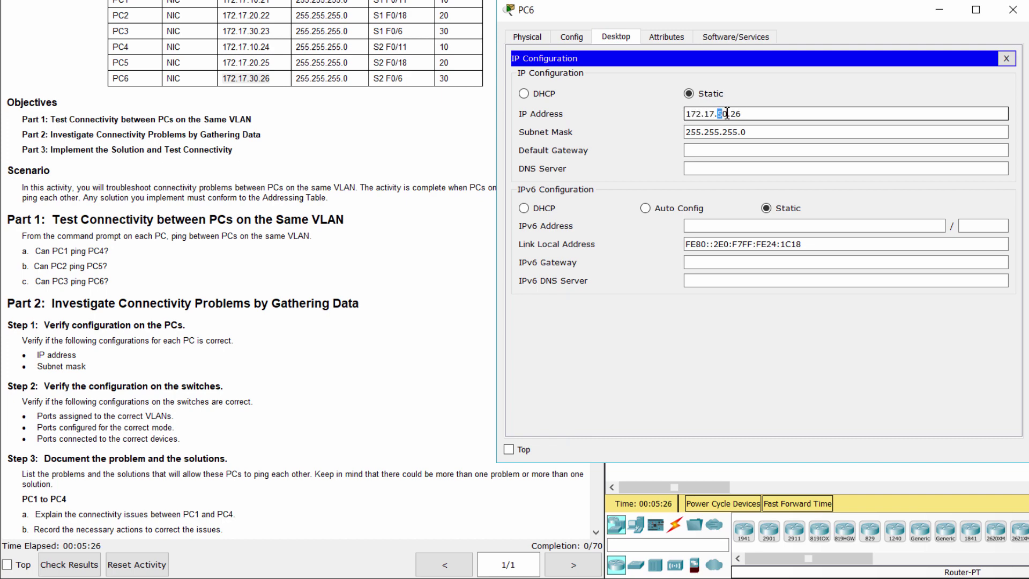
double_click(722, 113)
Step: Compare PC6's subnet mask with the mask in the addressing table
left_click(756, 131)
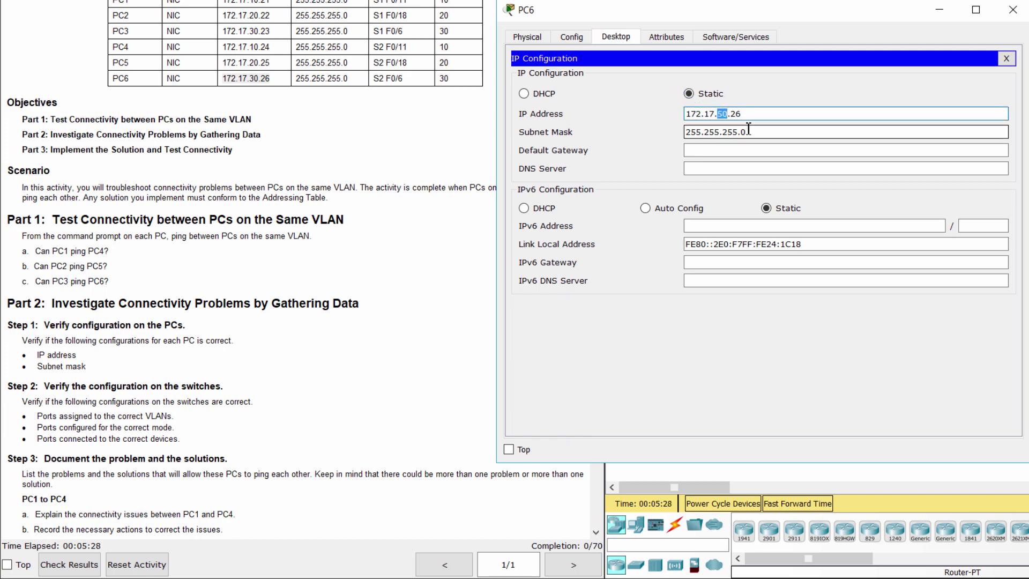
left_click_drag(757, 133, 671, 127)
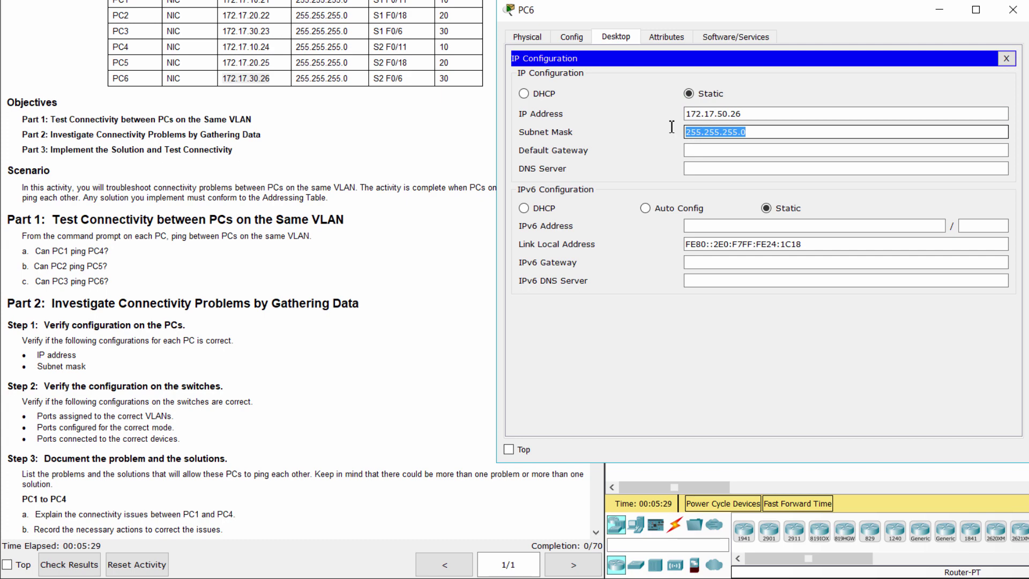
left_click(356, 80)
left_click_drag(356, 80, 268, 78)
left_click_drag(290, 77, 296, 65)
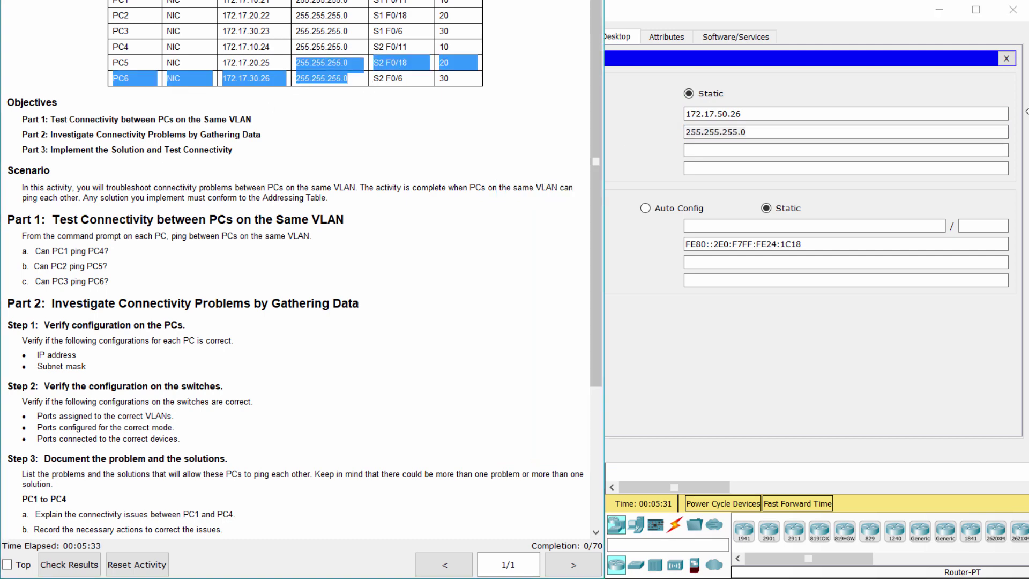
left_click(937, 18)
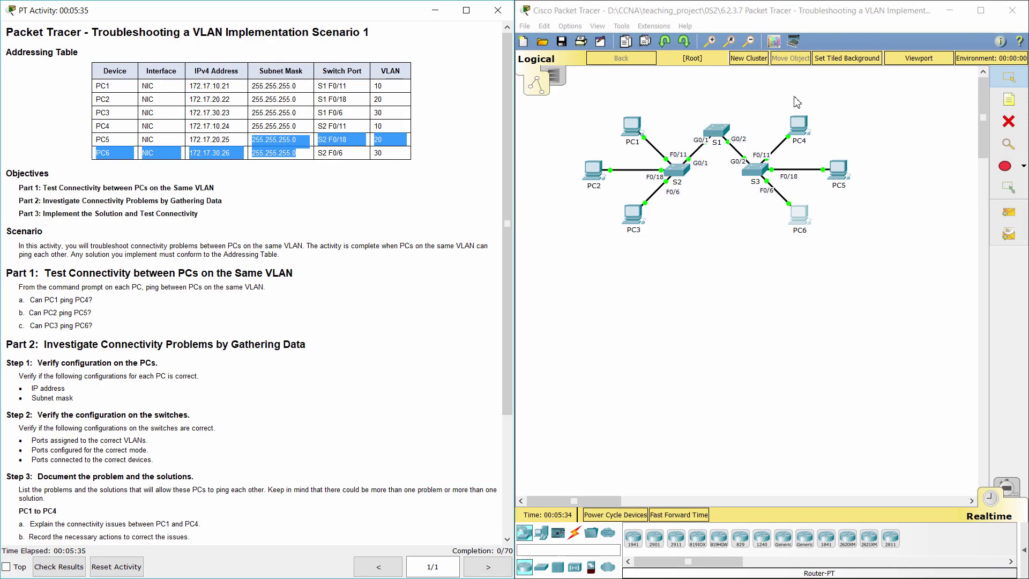
Step: Put PC6 away and read the Step 2 checklist on VLAN port assignments
left_click(347, 409)
scroll(349, 408, "down", 3)
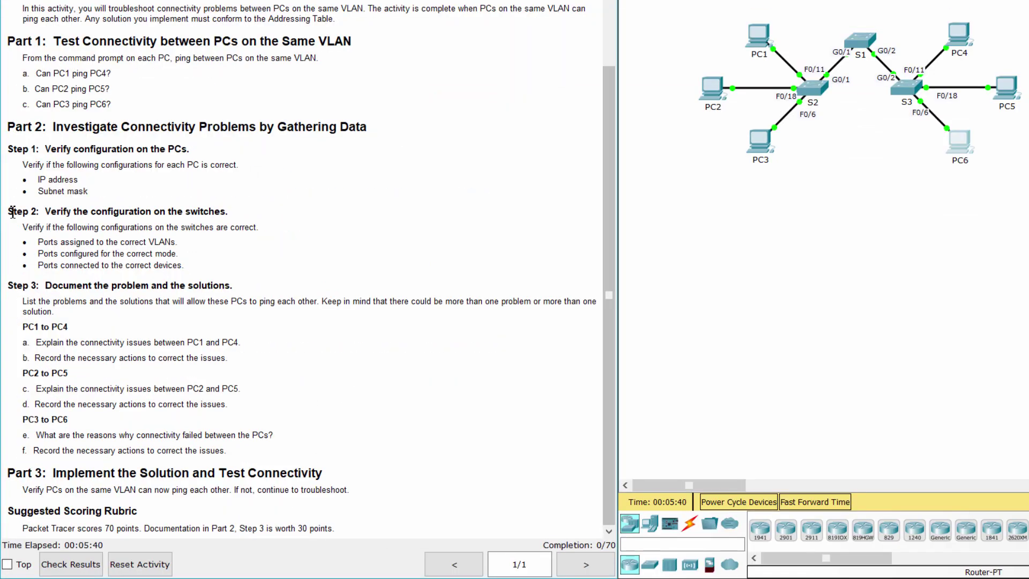
left_click_drag(7, 272, 113, 268)
left_click_drag(135, 207, 258, 207)
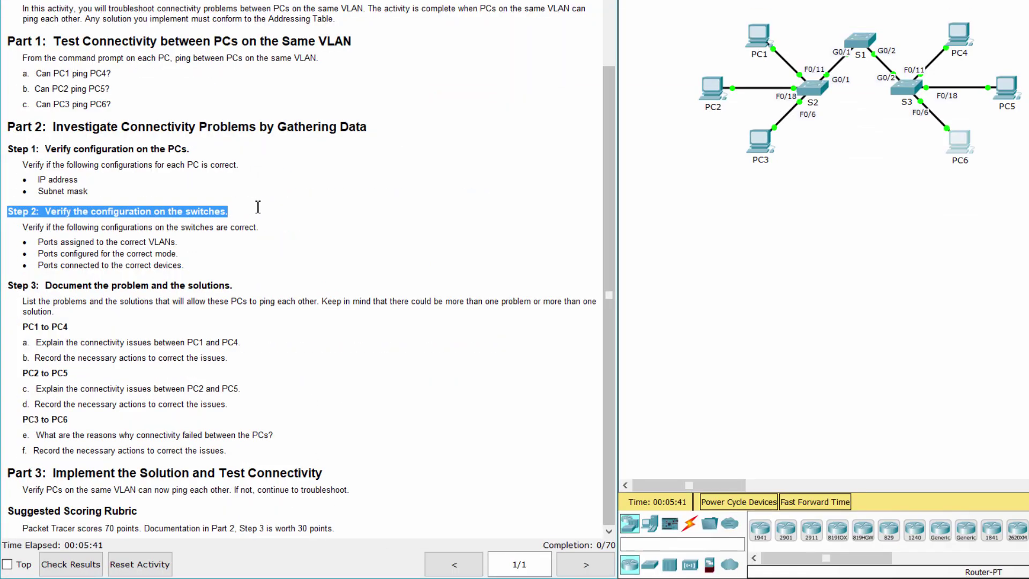
left_click(293, 209)
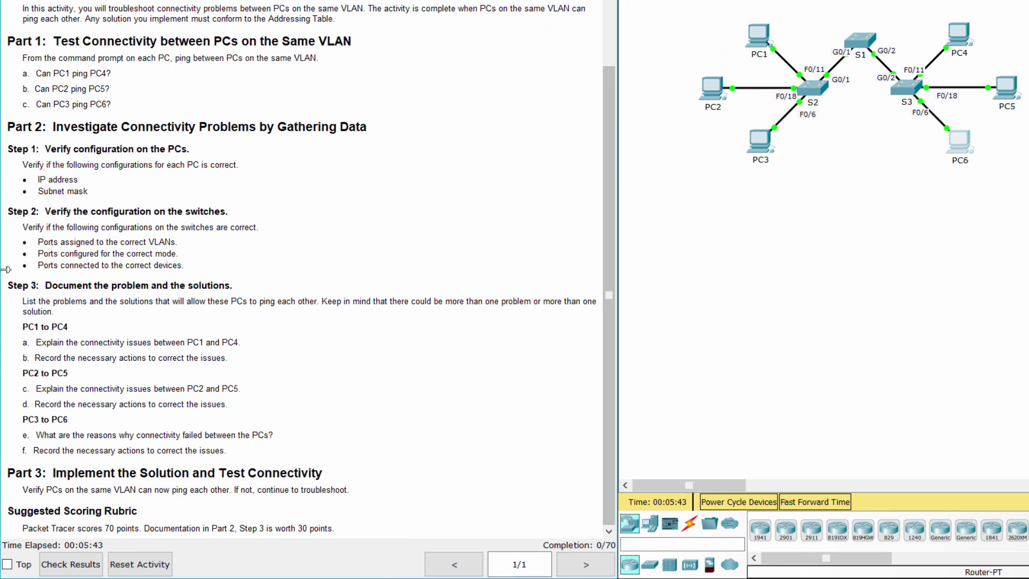
left_click_drag(21, 240, 202, 268)
left_click(221, 245)
left_click_drag(36, 243, 177, 241)
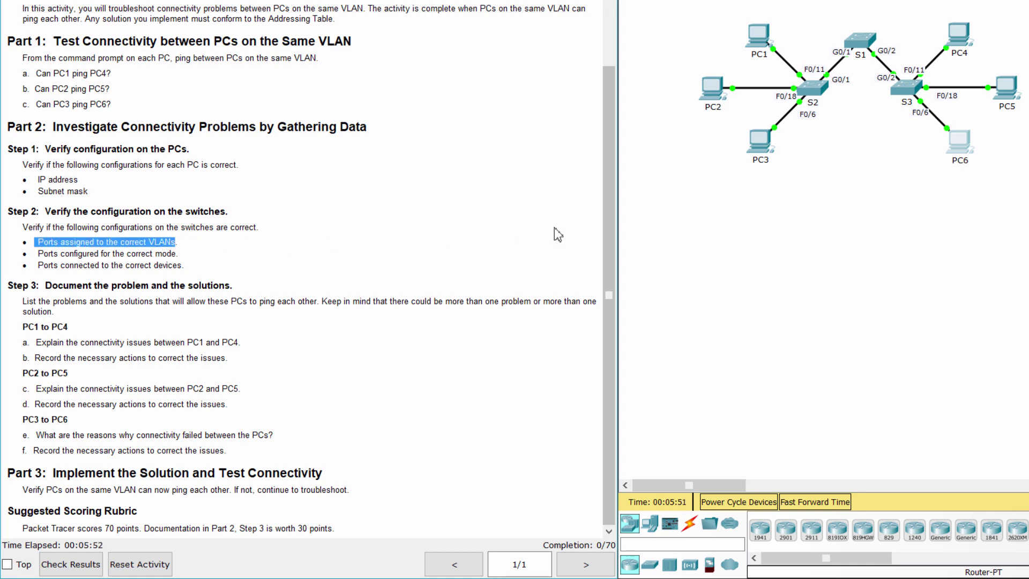
Step: Run show vlan brief on S1 and note Gig0/1 listed in default VLAN 1
left_click(860, 48)
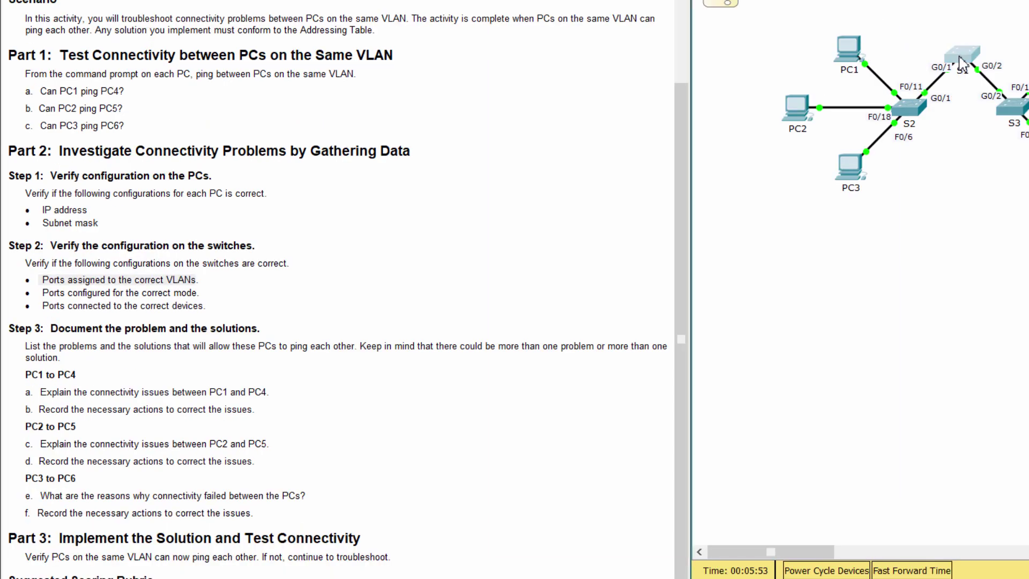
left_click_drag(625, 30, 702, 1)
left_click(713, 4)
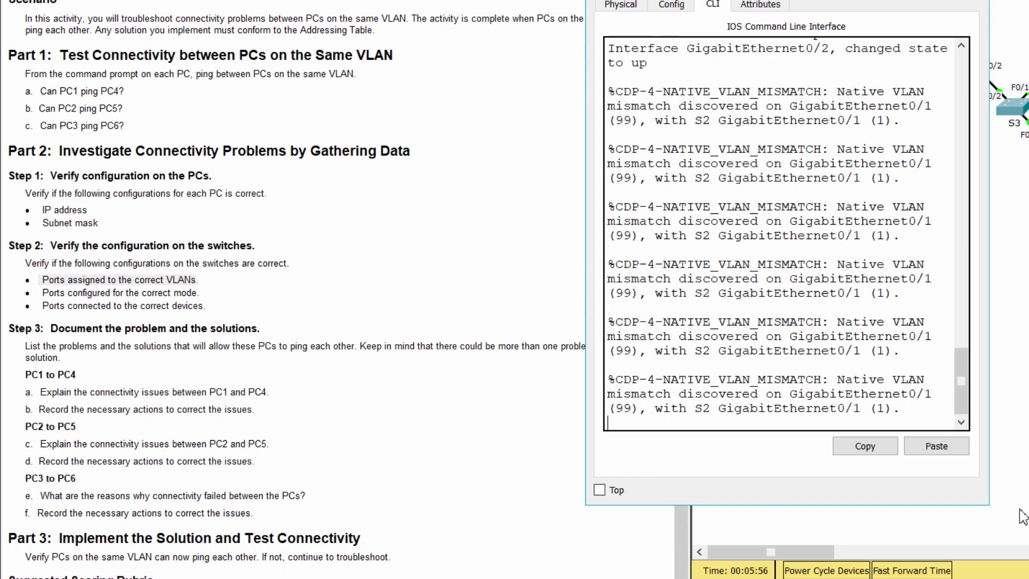
left_click_drag(996, 489, 1026, 489)
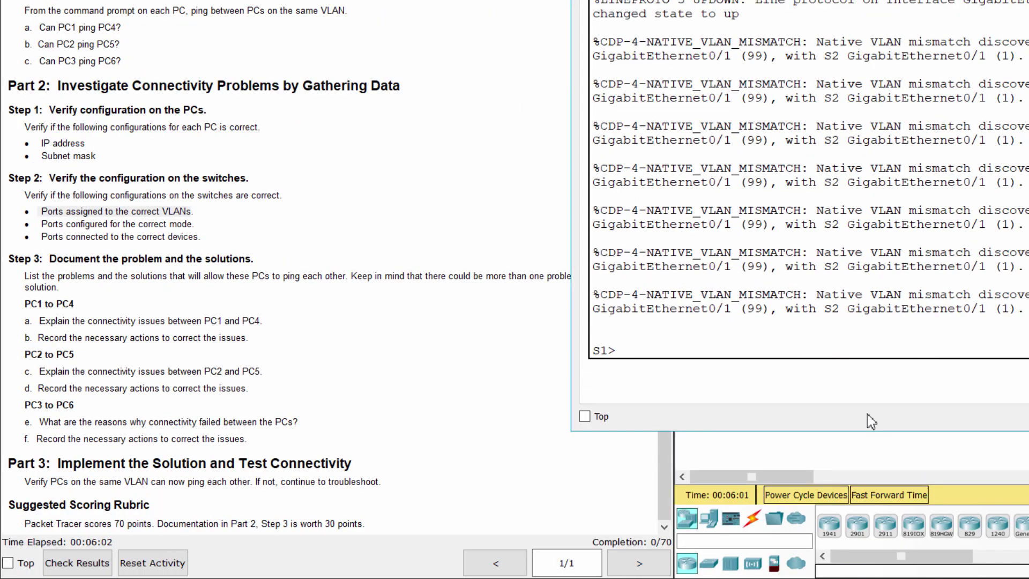
type("ena")
key("Return")
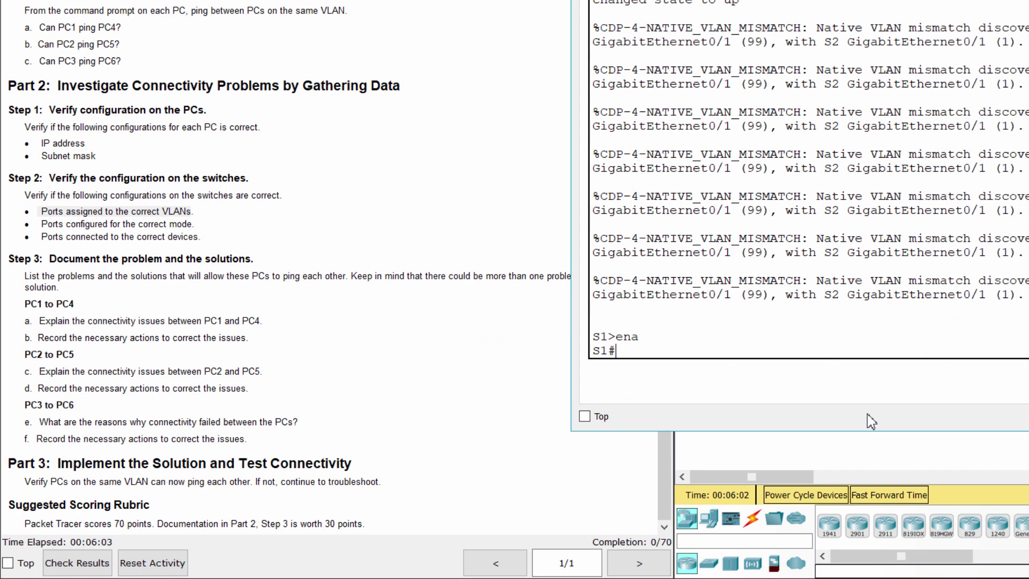
type("show vlan brief")
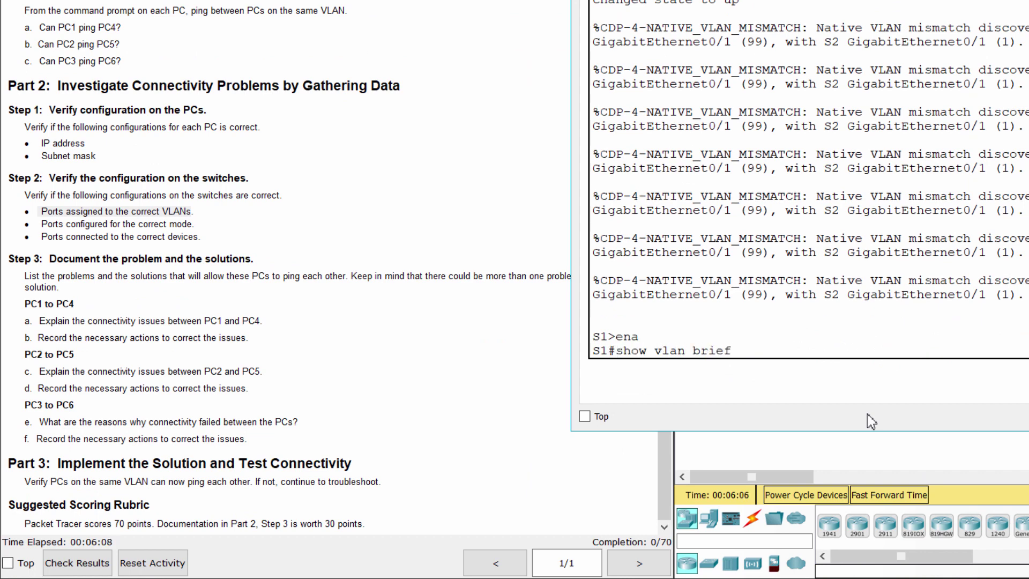
key("Return")
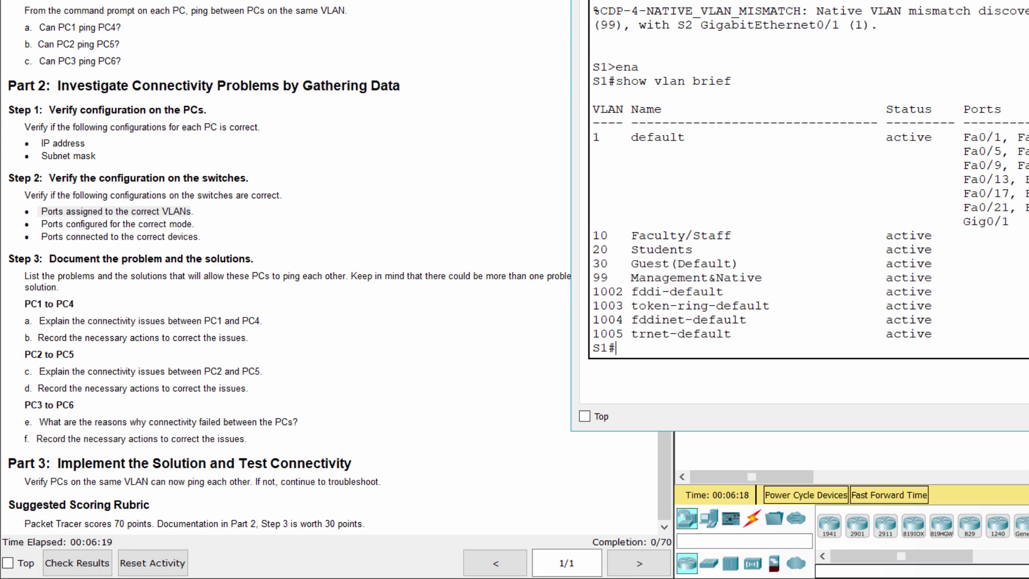
left_click_drag(1011, 221, 963, 222)
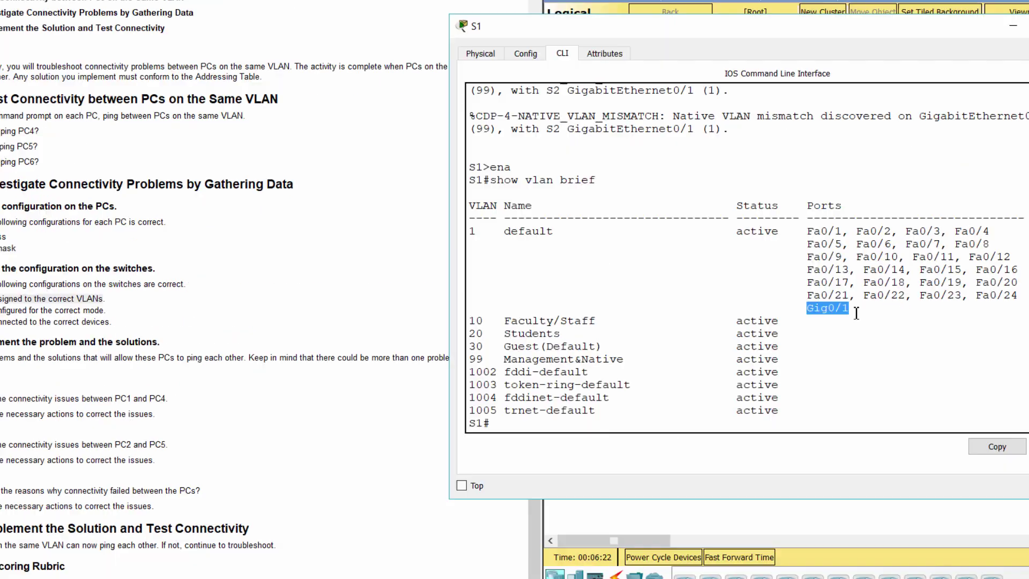
left_click(1020, 10)
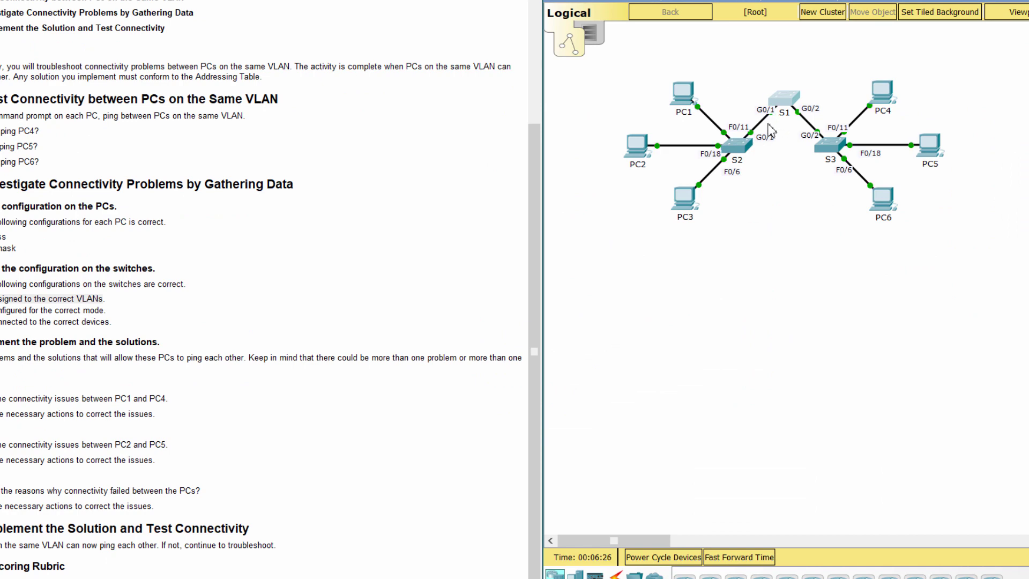
Step: Run enable and show vlan brief in S2's CLI
left_click(744, 151)
left_click_drag(566, 80, 632, 51)
left_click(547, 67)
left_click_drag(793, 320, 1028, 343)
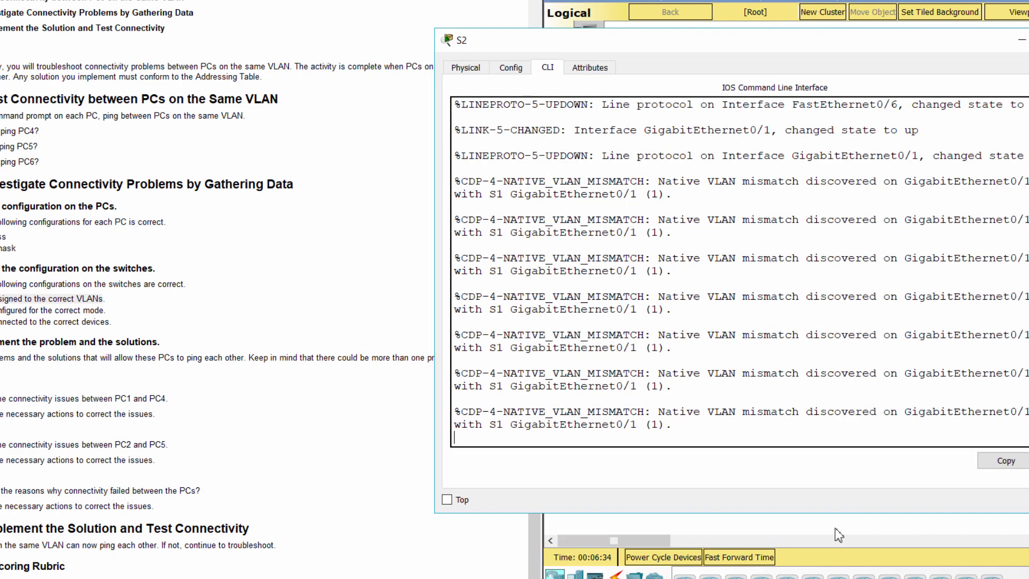
key("Return")
type("ena")
key("Return")
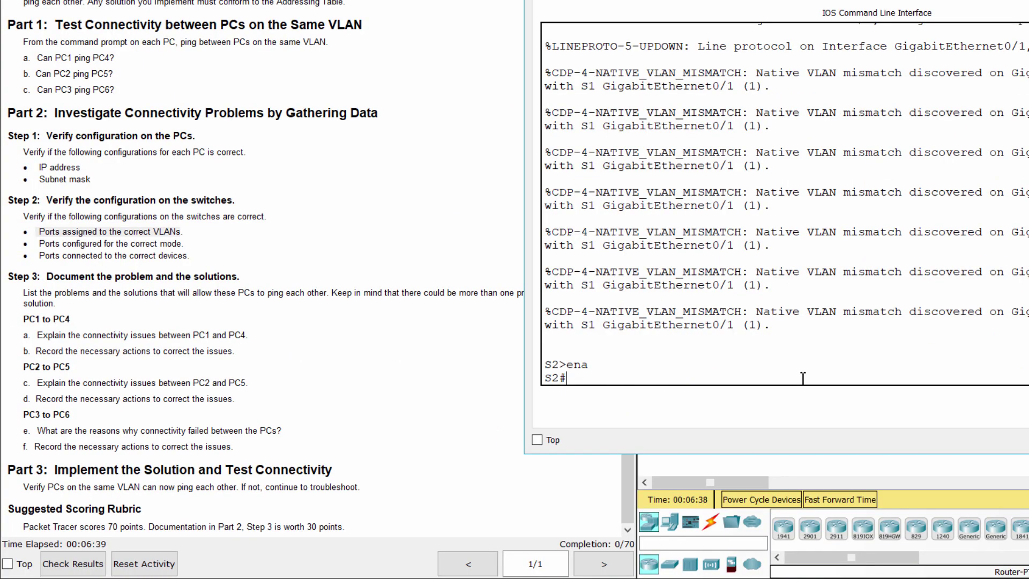
type("show vlan brief")
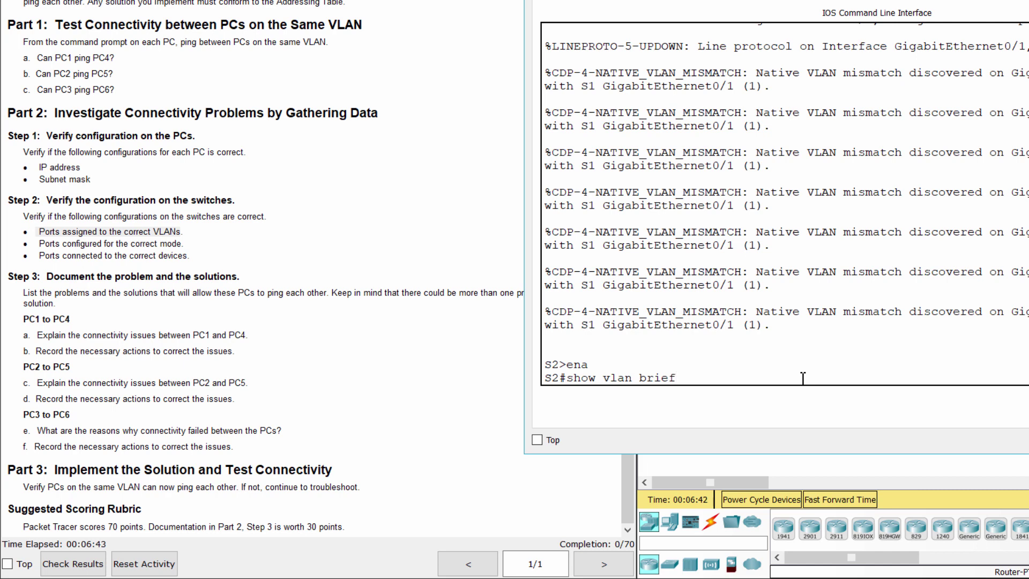
key("Return")
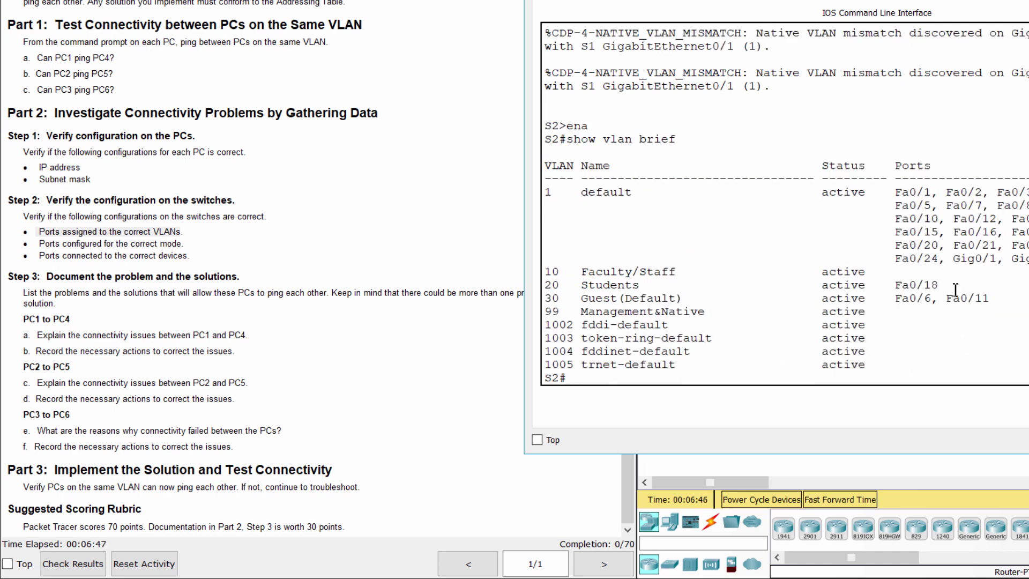
Step: Note Fa0/18 in VLAN 20 and Fa0/6, Fa0/11 in Guest VLAN 30 on S2
left_click_drag(956, 290, 900, 290)
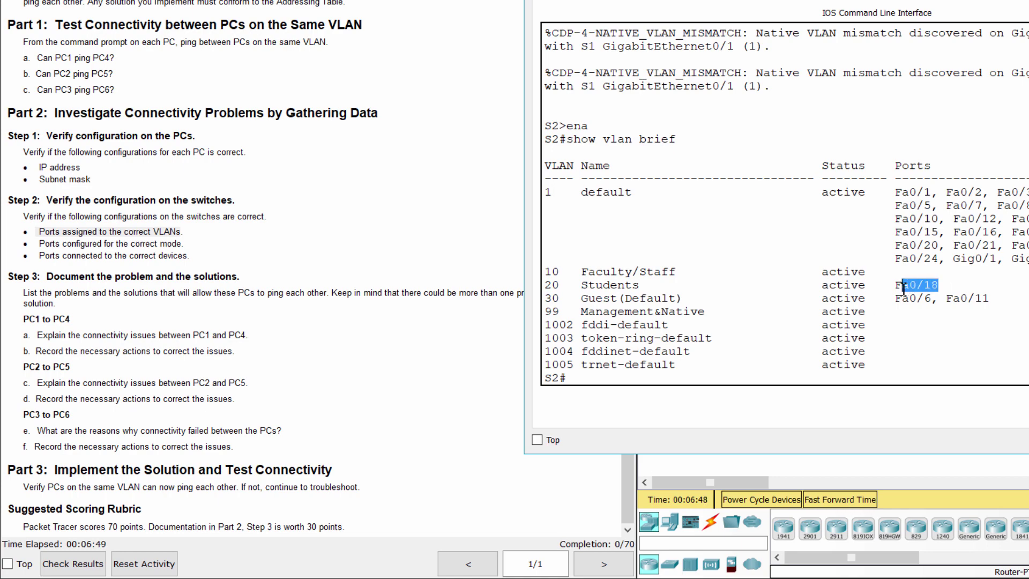
scroll(333, 340, "up", 3)
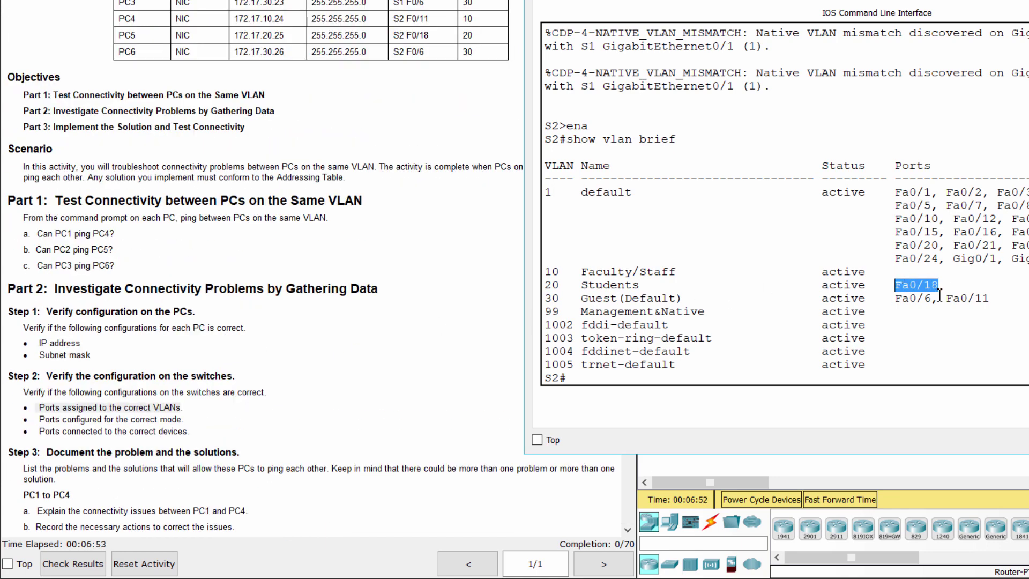
mouse_move(1000, 299)
left_mouse_down()
mouse_move(897, 302)
mouse_move(995, 298)
left_mouse_up()
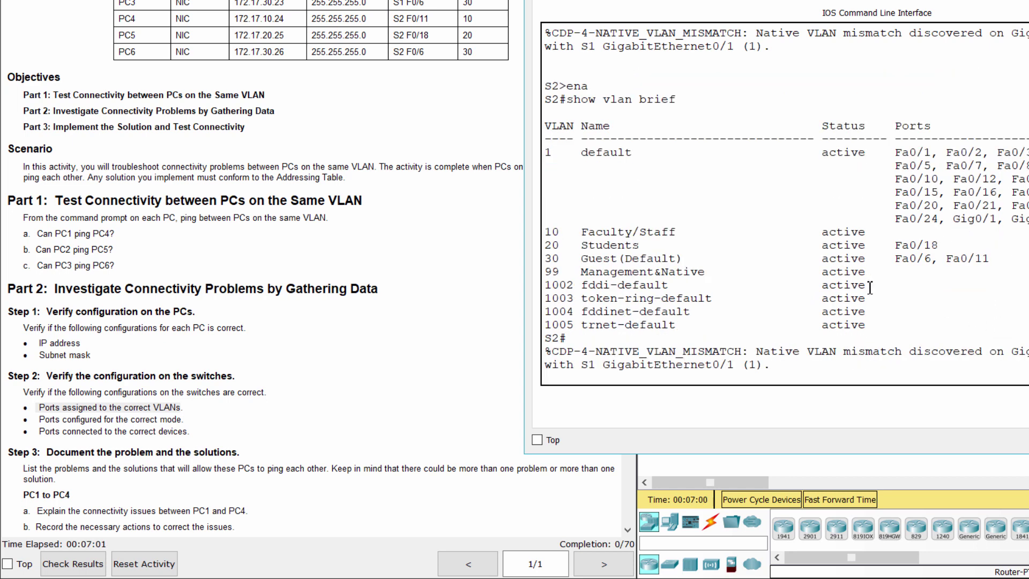
left_click_drag(947, 260, 993, 260)
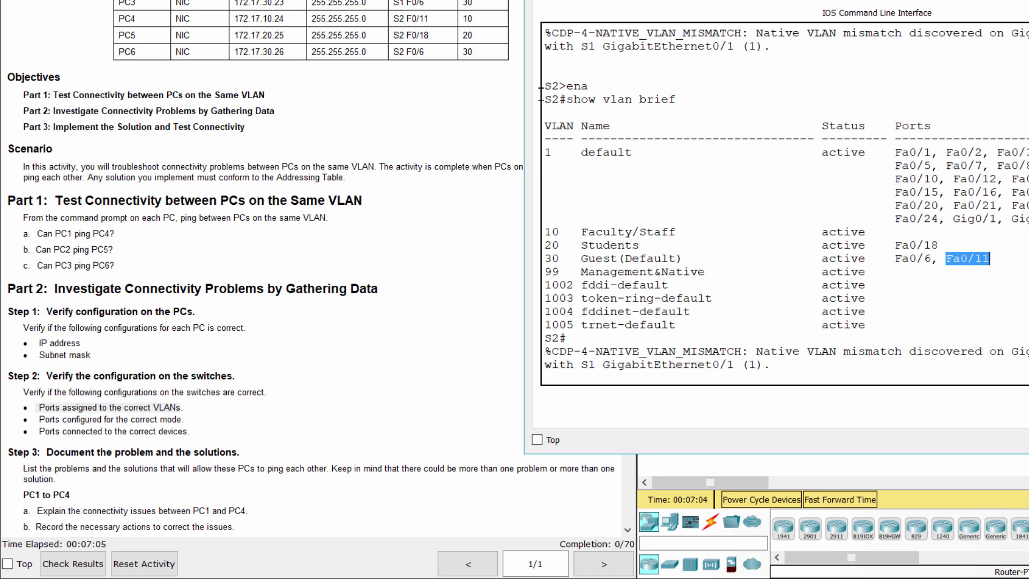
key("alt+Tab")
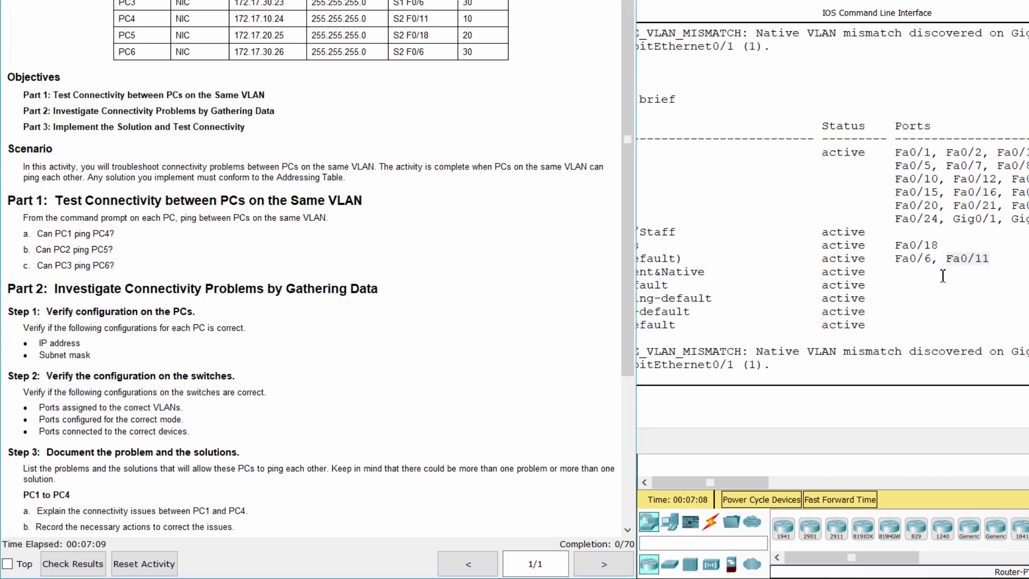
key("alt+Tab")
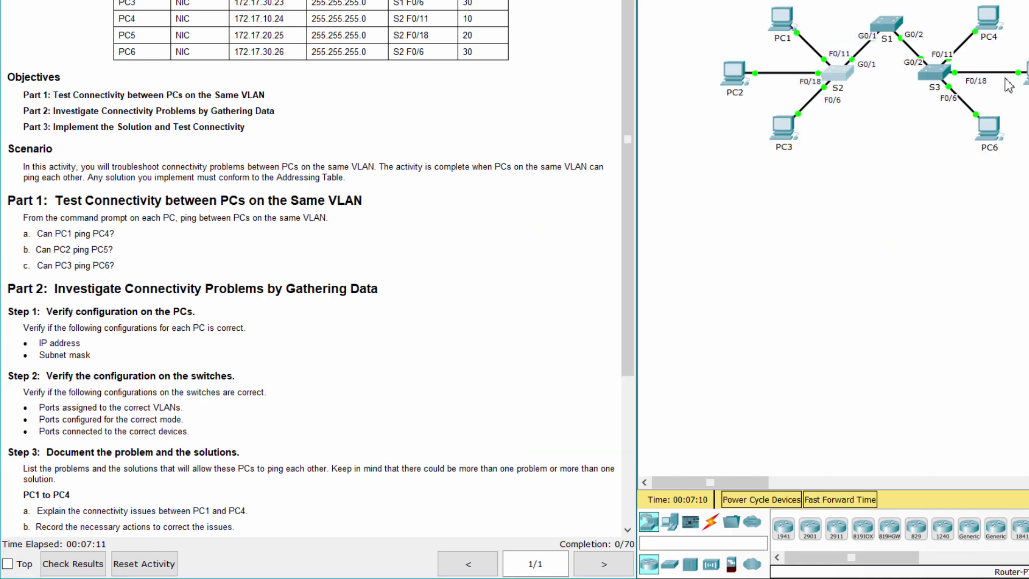
Step: On S3, enter privileged mode and run show vlan brief
left_click(944, 79)
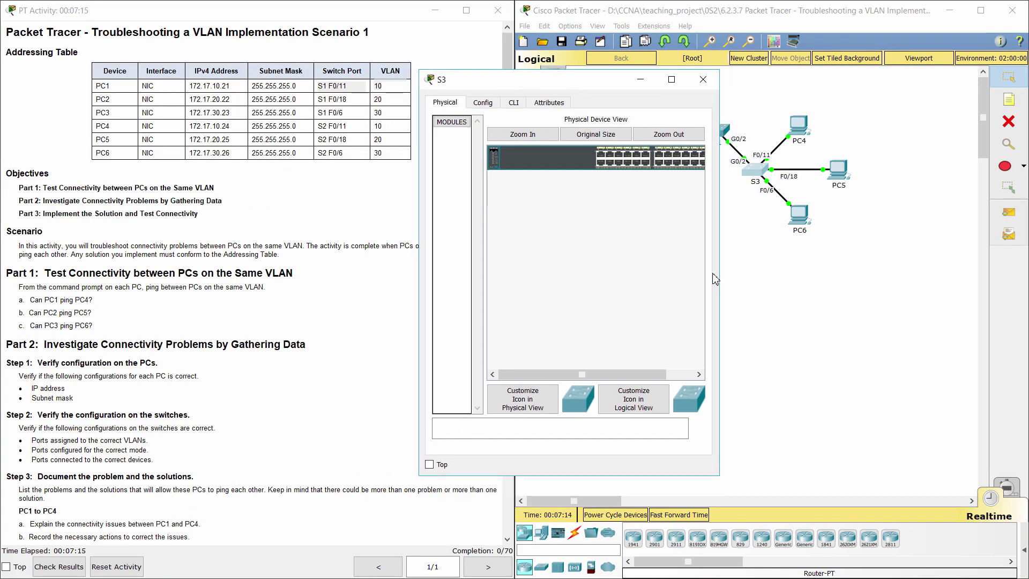
left_click_drag(713, 279, 1015, 277)
left_click(513, 102)
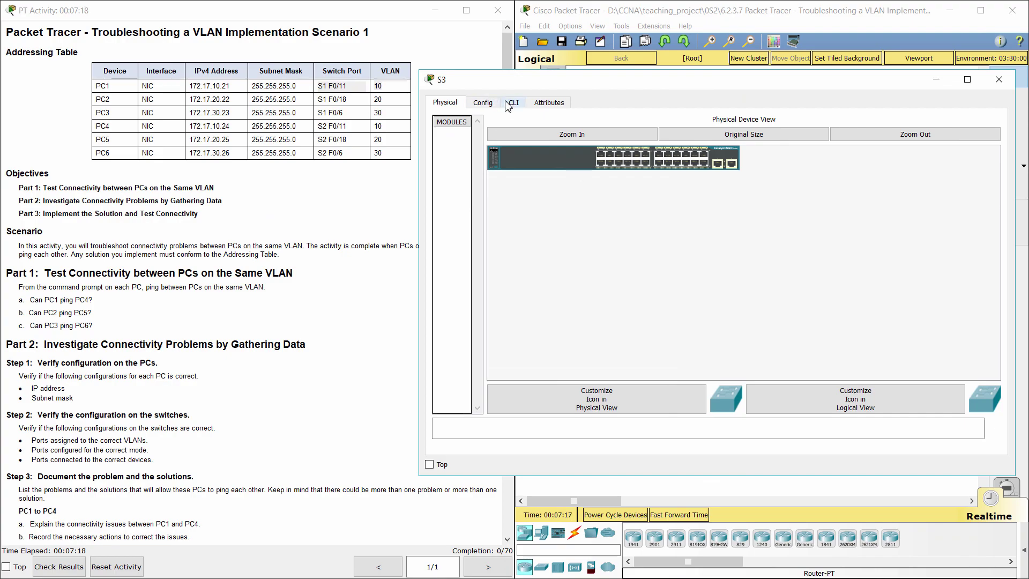
key("Return")
key("Return")
type("ena")
key("Return")
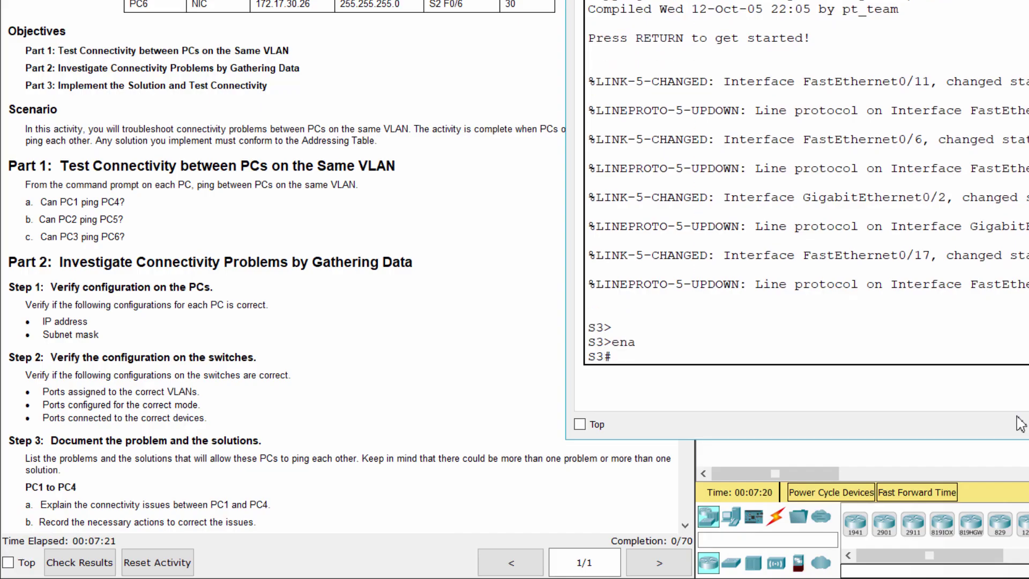
type("show vlan brief")
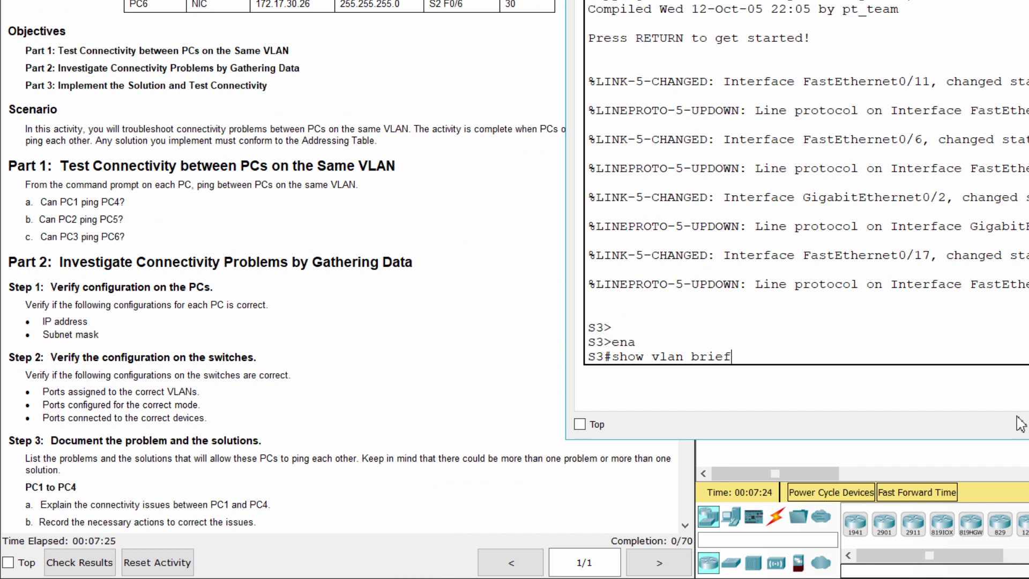
key("Return")
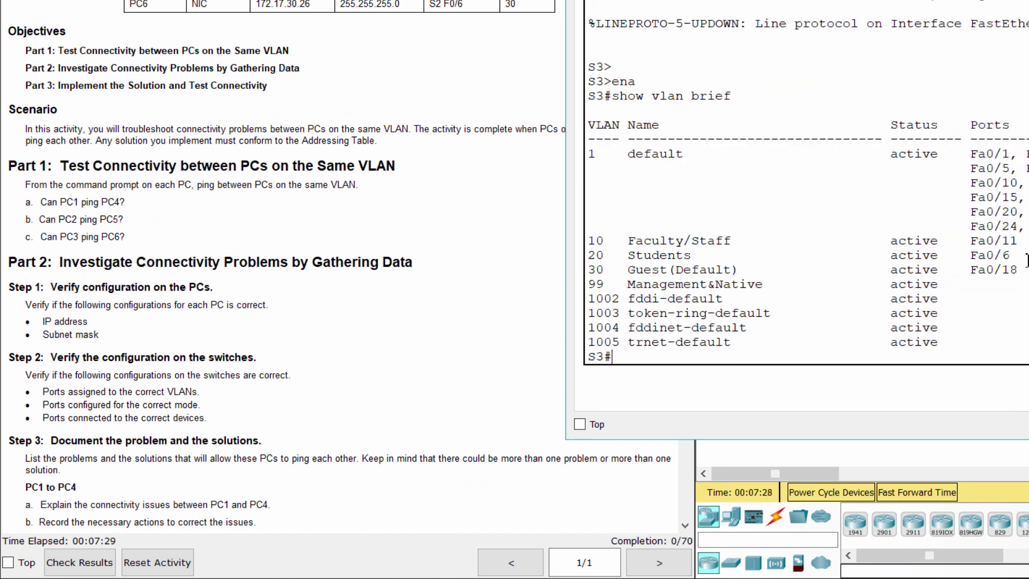
Step: Compare S3's Fa0/6 (VLAN 20) and Fa0/18 (VLAN 30) rows with the addressing table, then close S3
left_click_drag(1018, 268, 581, 265)
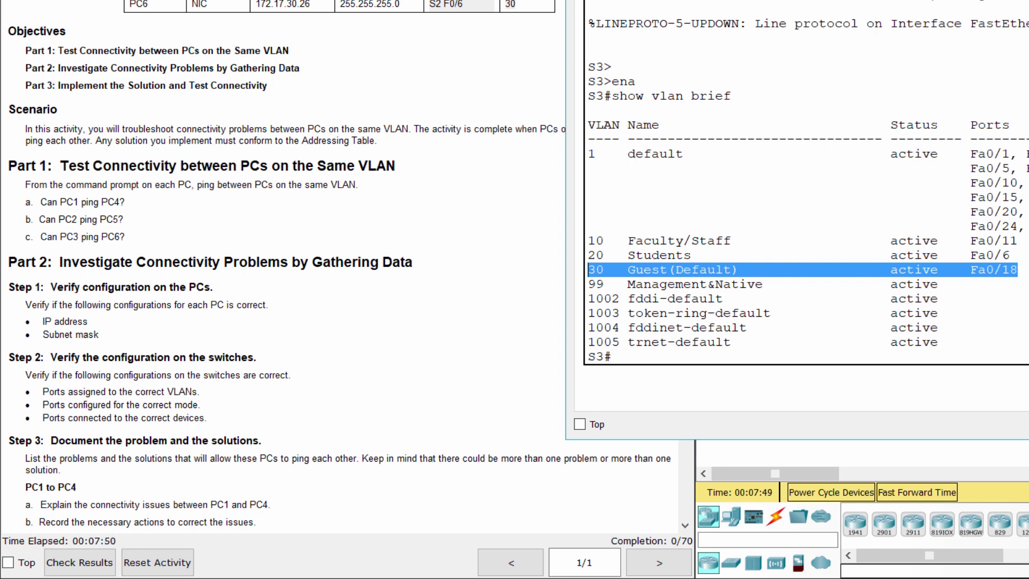
key("alt+Tab")
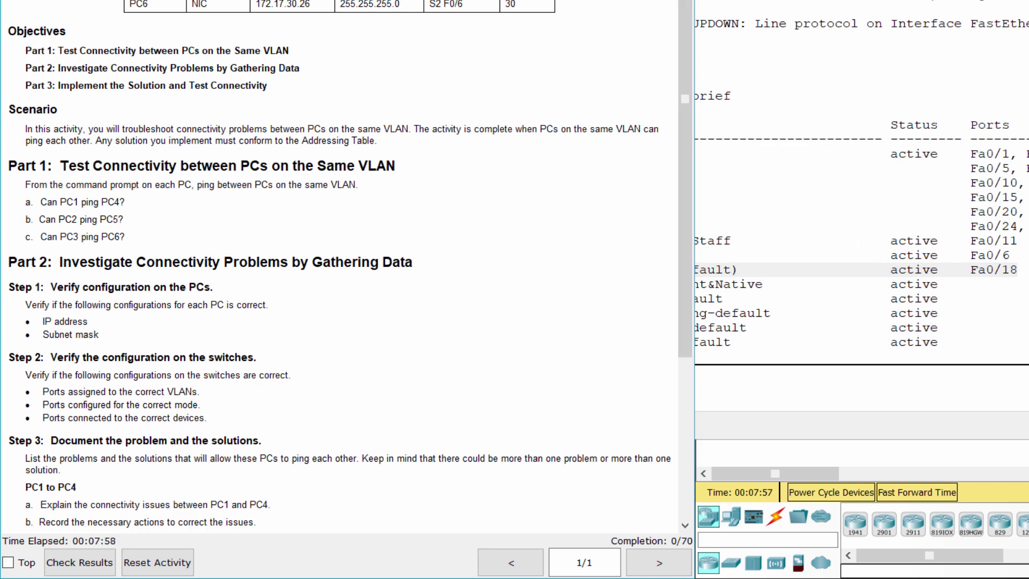
left_click(1020, 269)
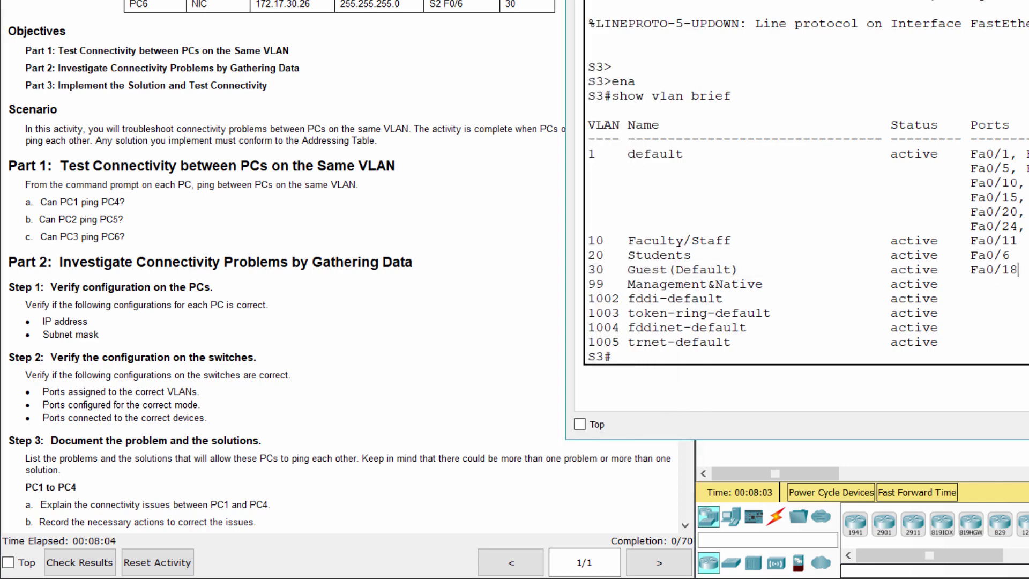
left_click(938, 101)
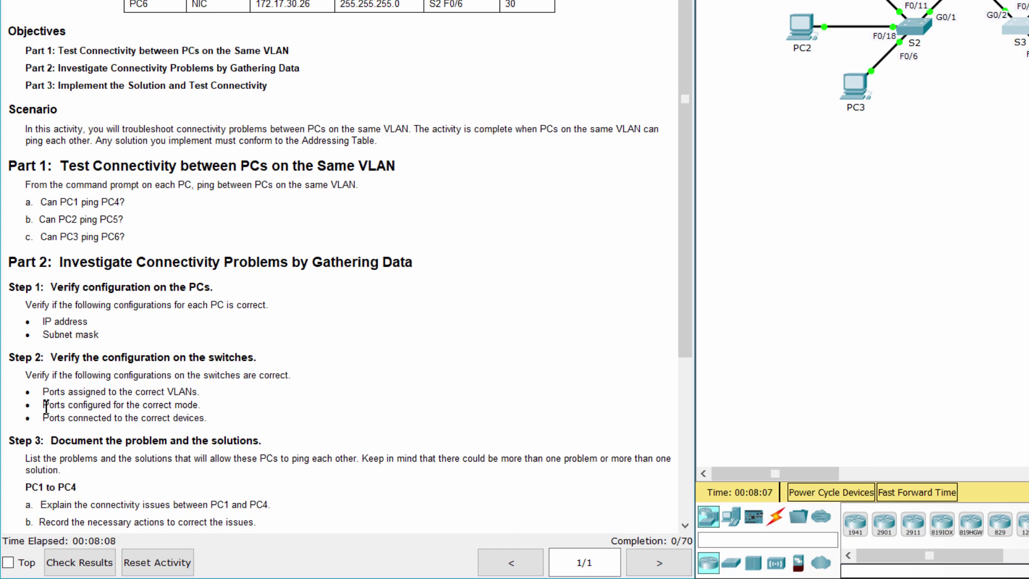
Step: Run show interface trunk on S1
scroll(51, 405, "down", 1)
left_click_drag(41, 332, 207, 332)
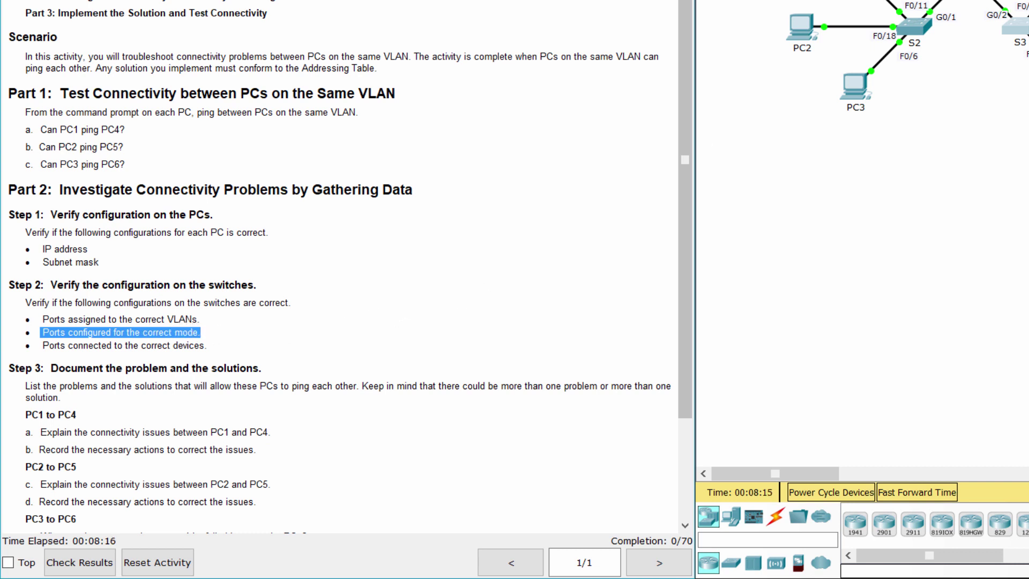
key("alt+Tab")
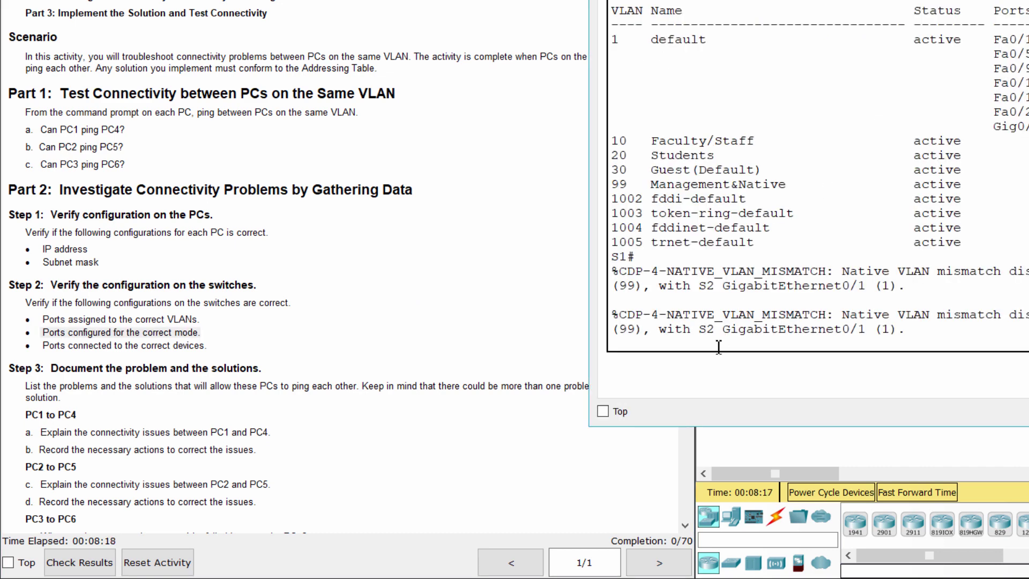
key("Return")
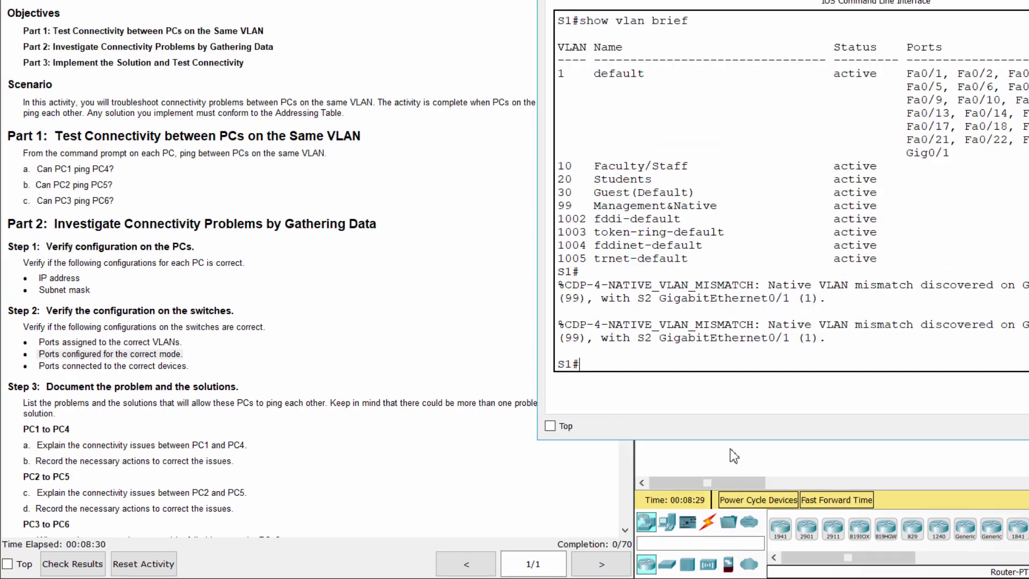
type("show interface t")
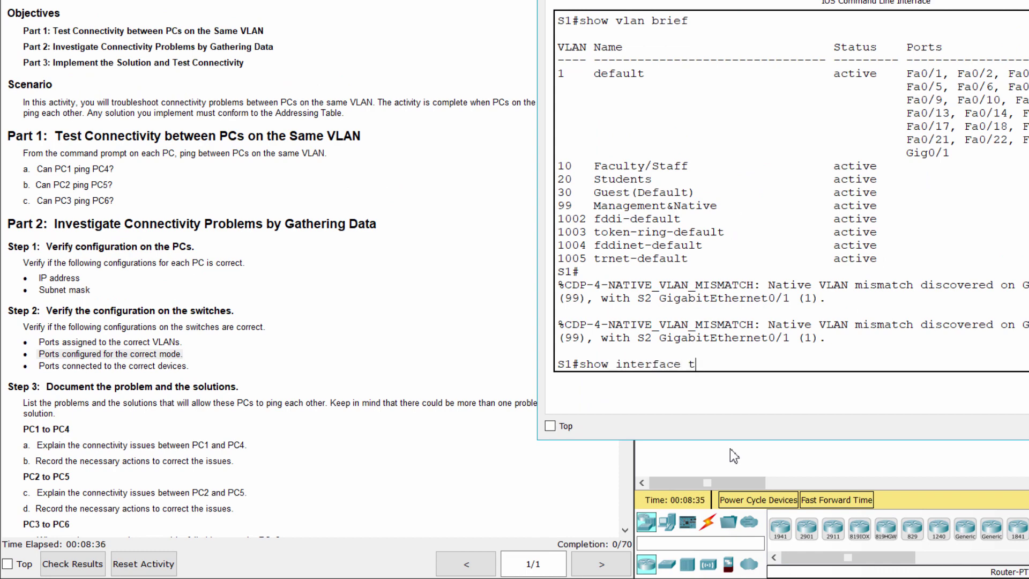
type("runk")
key("Return")
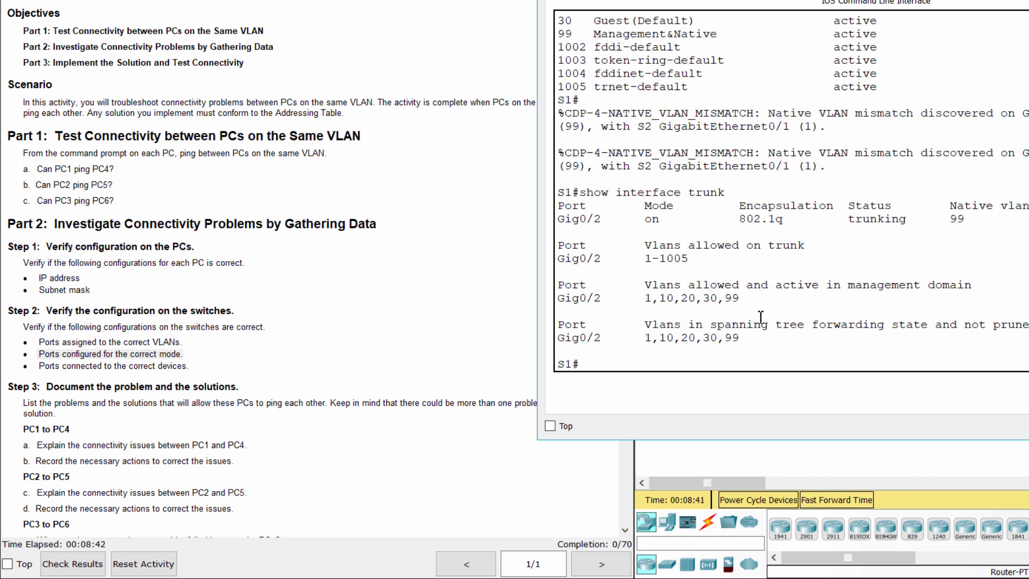
Step: Review S1's trunk output, highlighting Gig0/2's allowed VLANs 1-1005 on native VLAN 99
scroll(761, 317, "up", 2)
scroll(761, 318, "down", 2)
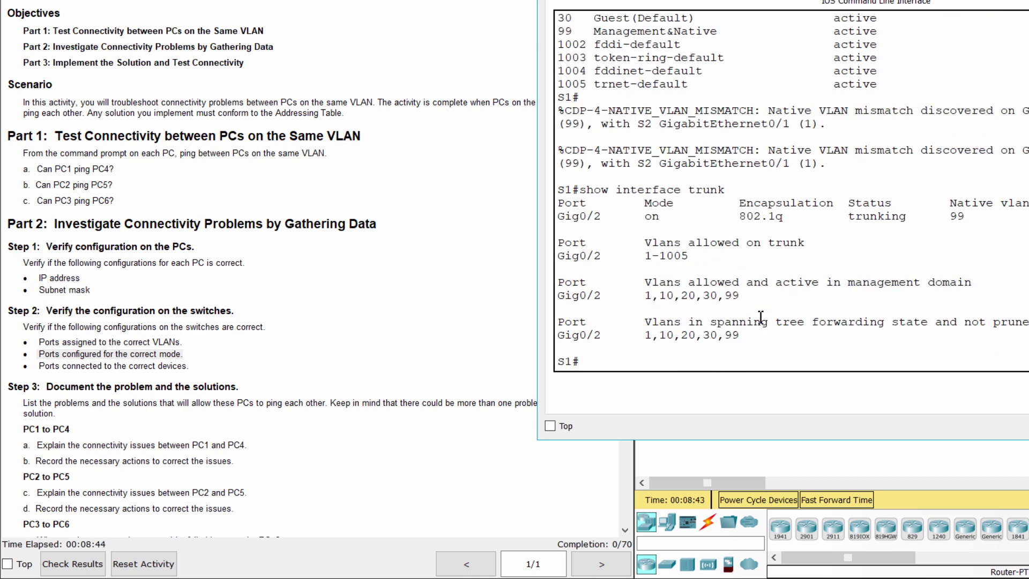
scroll(762, 318, "up", 4)
scroll(761, 317, "up", 4)
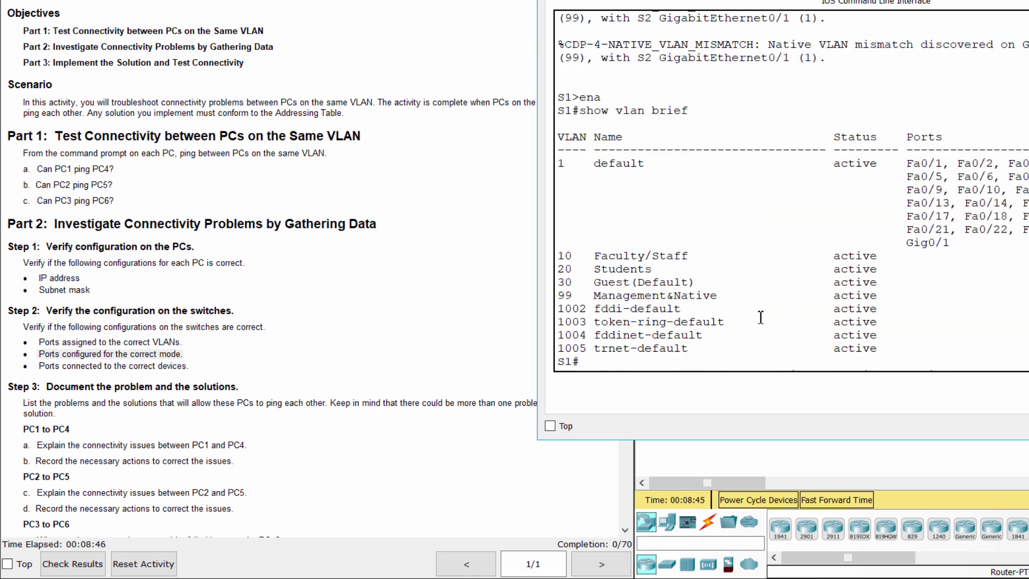
scroll(761, 318, "down", 8)
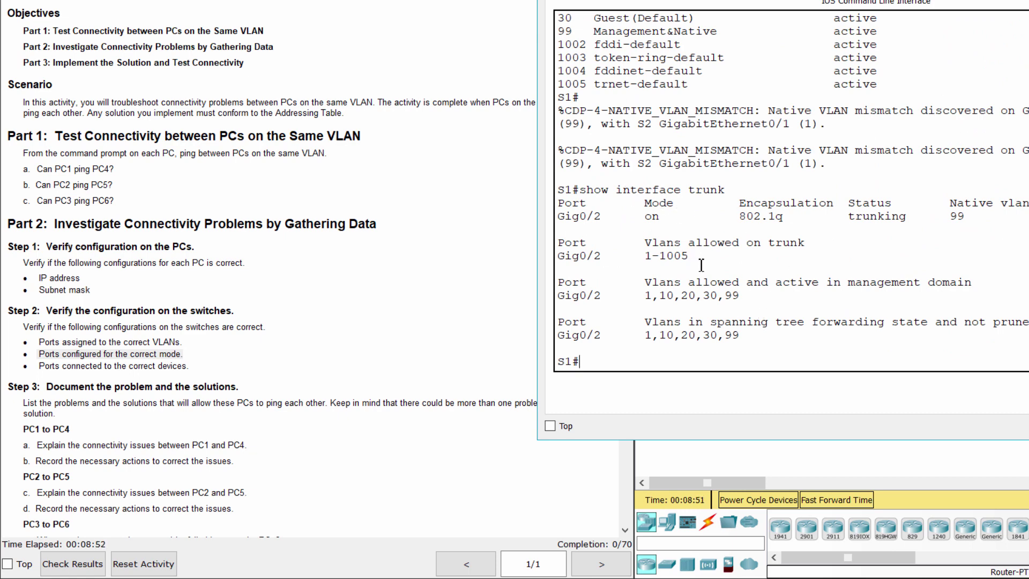
left_click_drag(566, 261, 690, 261)
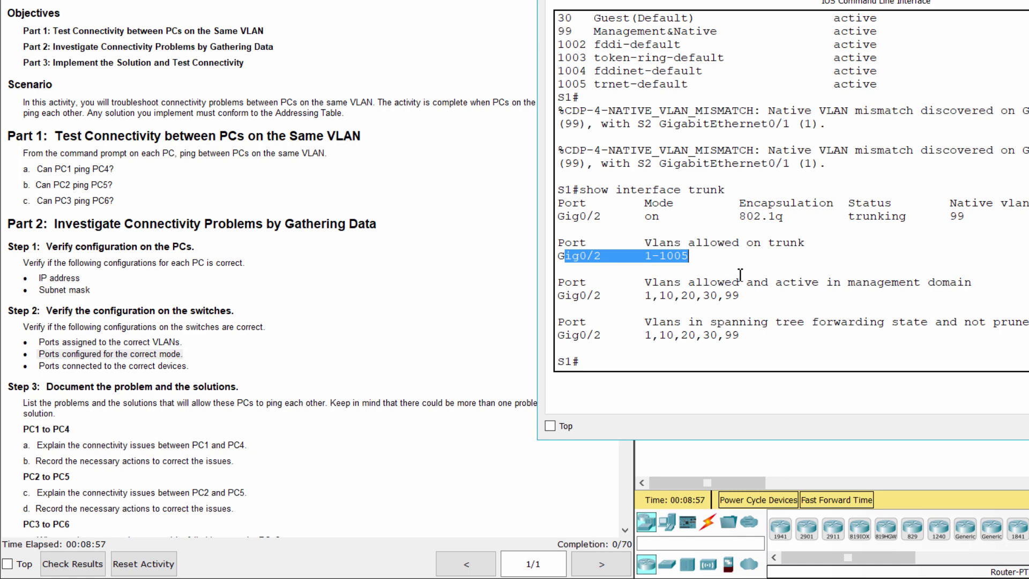
left_click(872, 457)
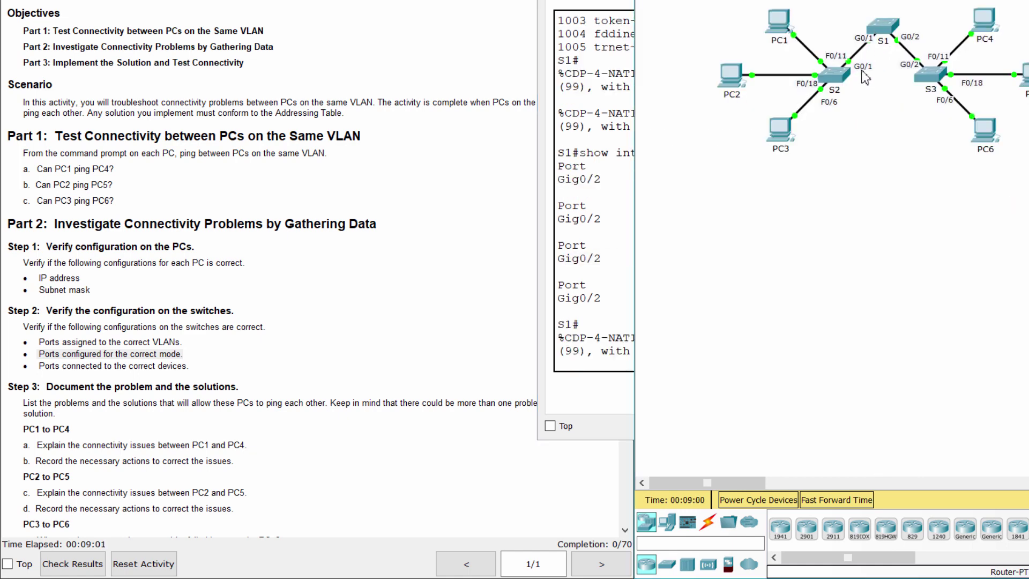
Step: Run show interface trunk on S2, which reports no trunking ports
left_click(600, 288)
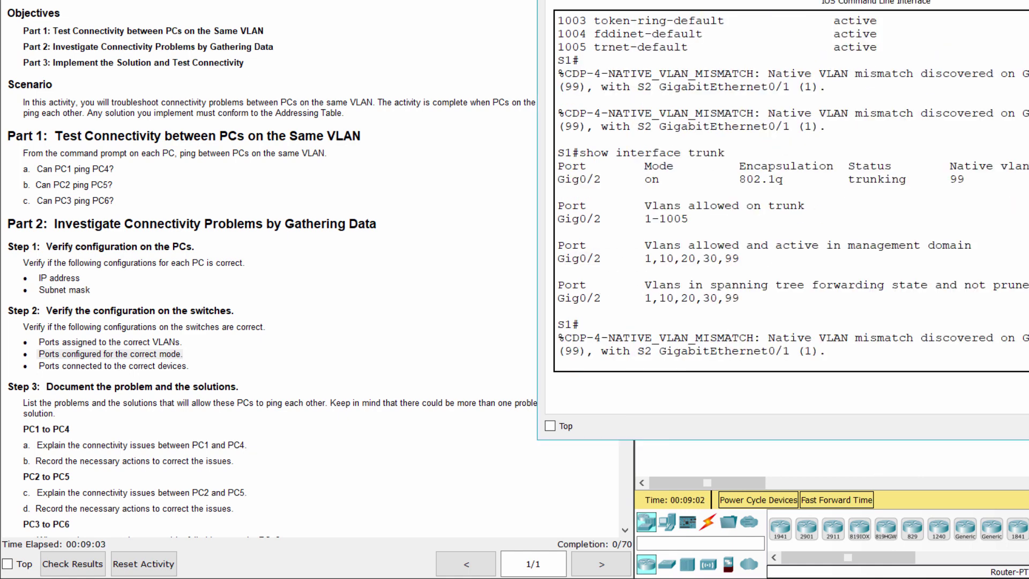
left_click(1005, 54)
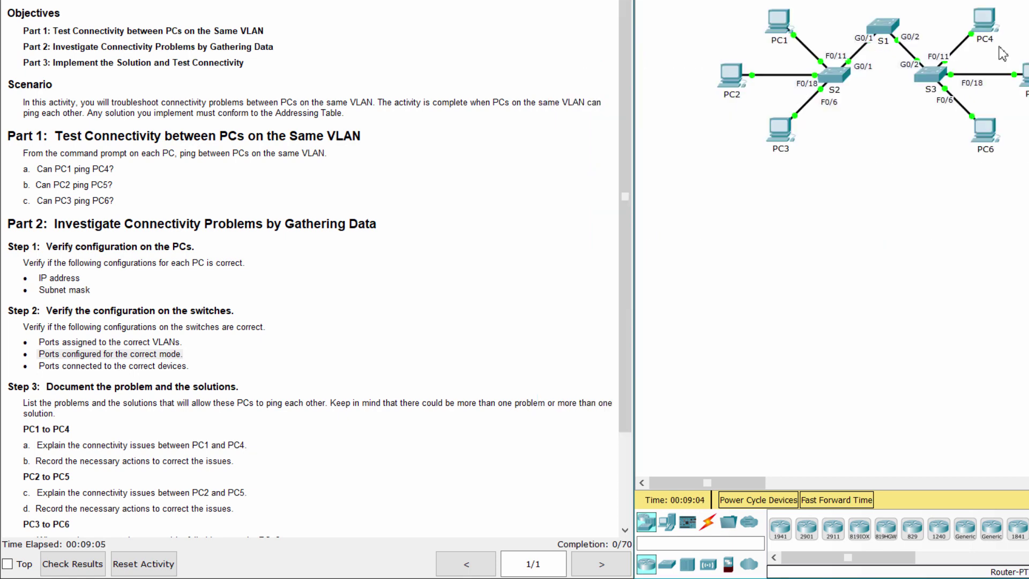
left_click(832, 83)
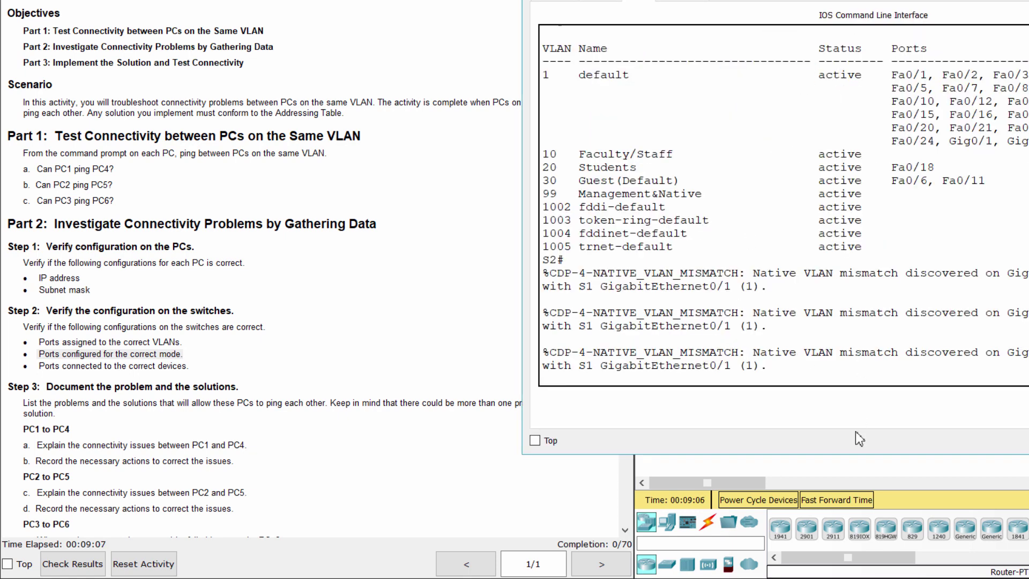
key("Return")
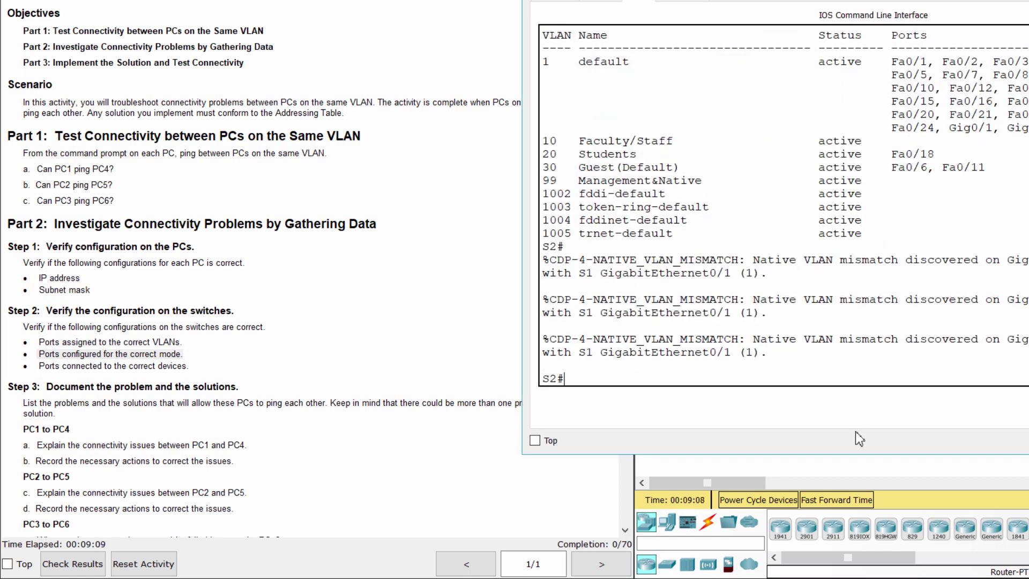
type("show interface t")
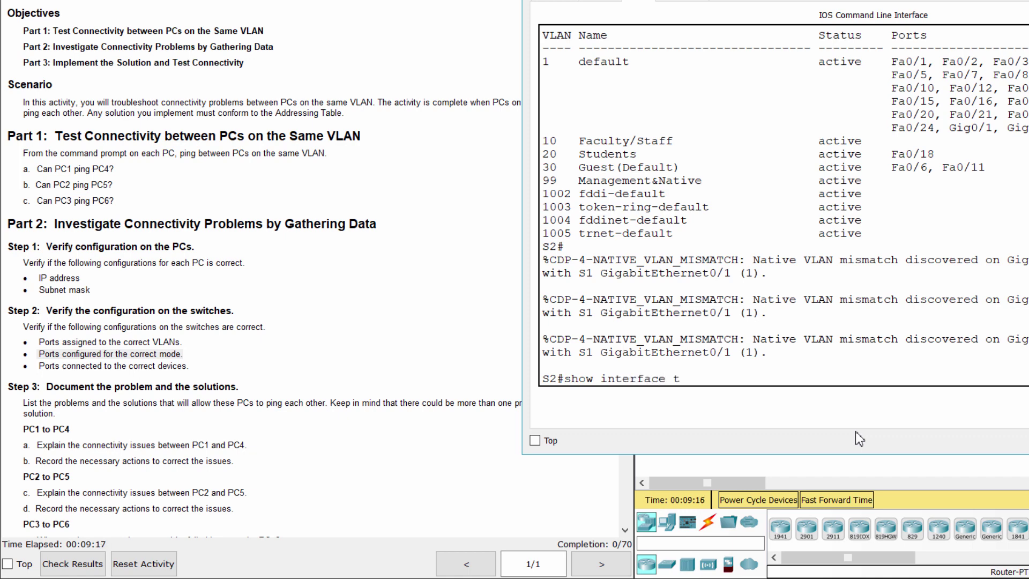
type("runk")
key("Return")
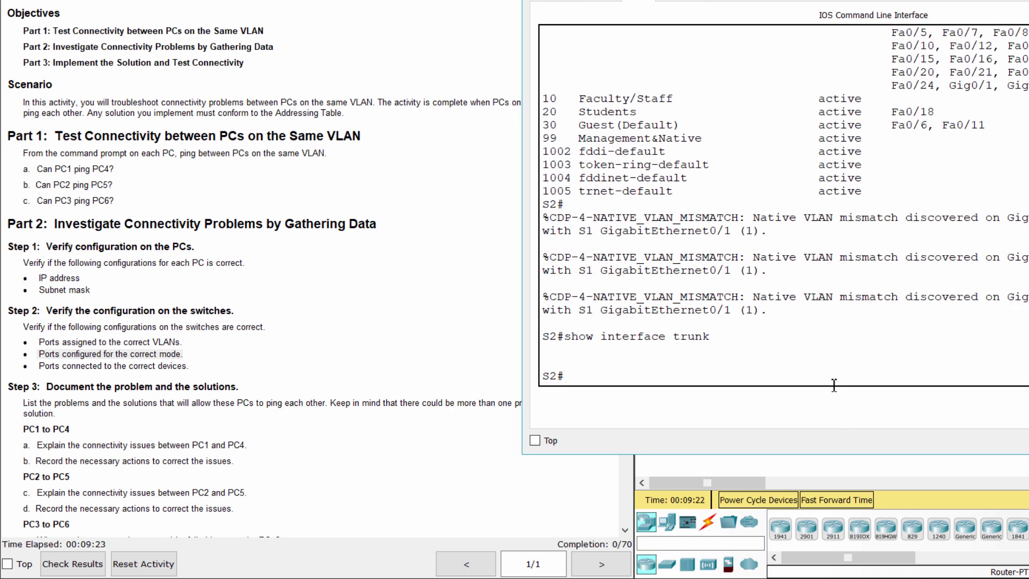
scroll(834, 386, "up", 2)
scroll(834, 385, "down", 2)
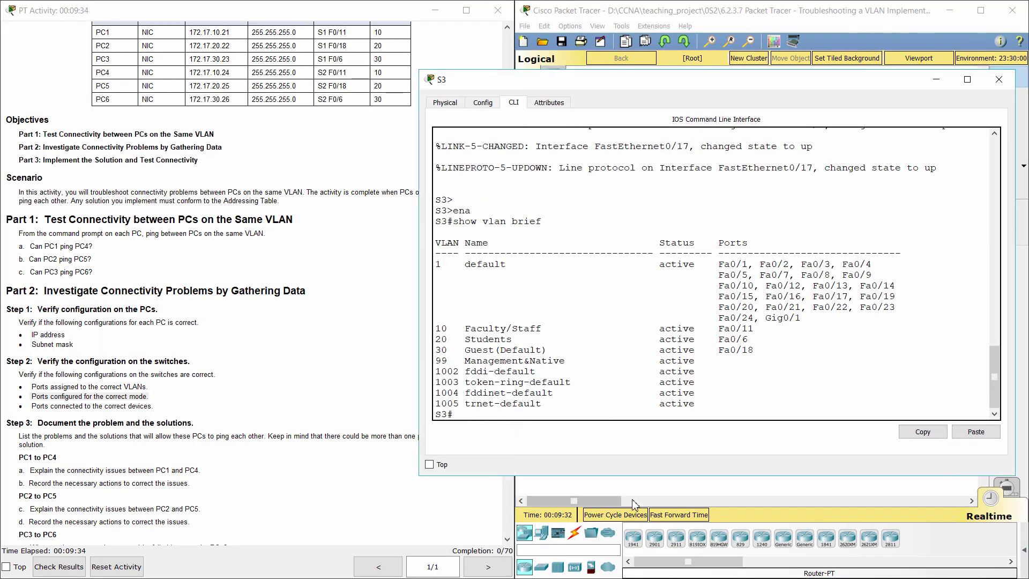
Step: Run show interface trunk on S3, confirming Gig0/2 trunks VLANs 1,10,20,30,99 on native VLAN 99
type("show interface")
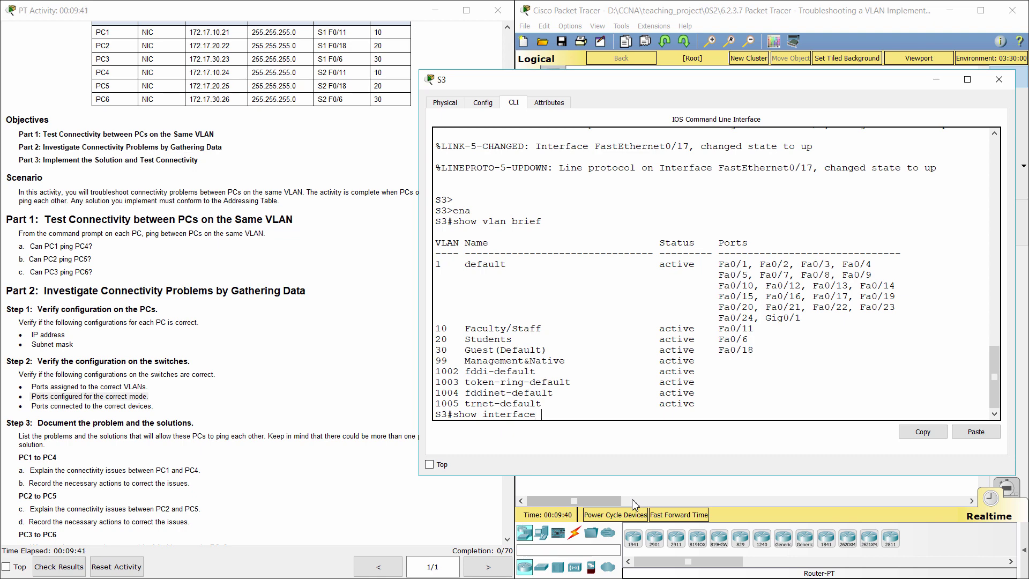
type(" trunk")
key("Return")
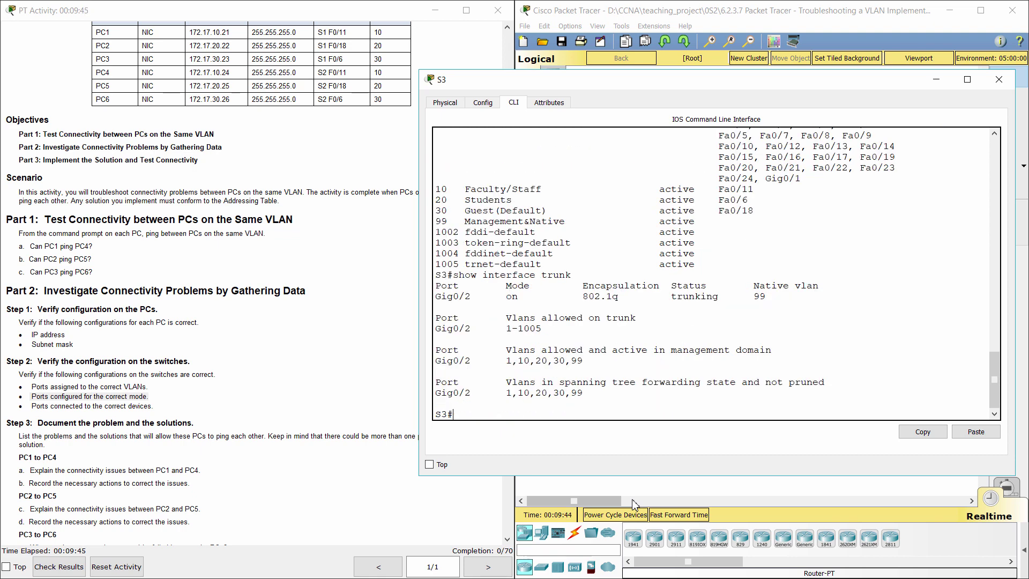
left_click_drag(544, 329, 433, 328)
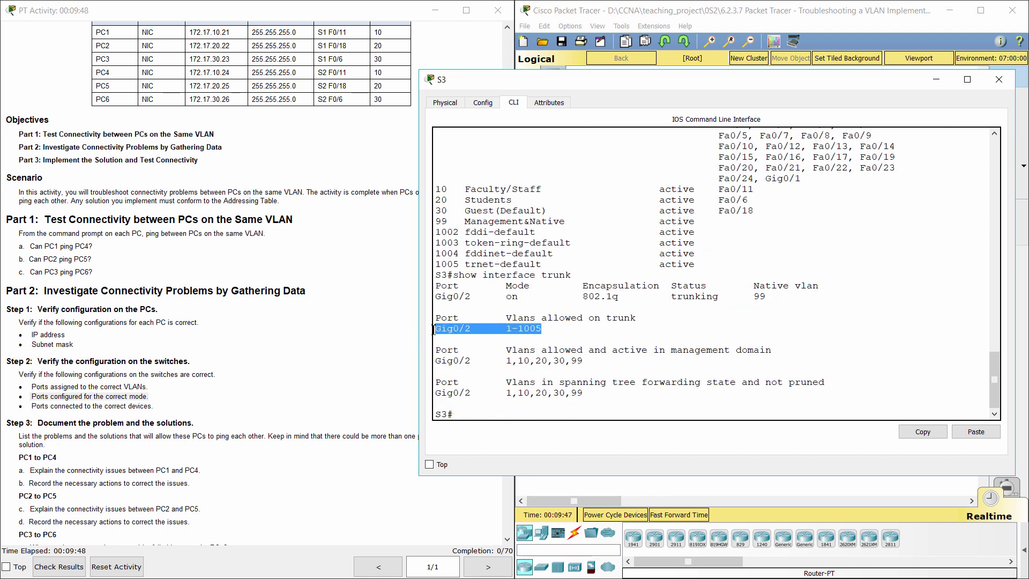
left_click(613, 354)
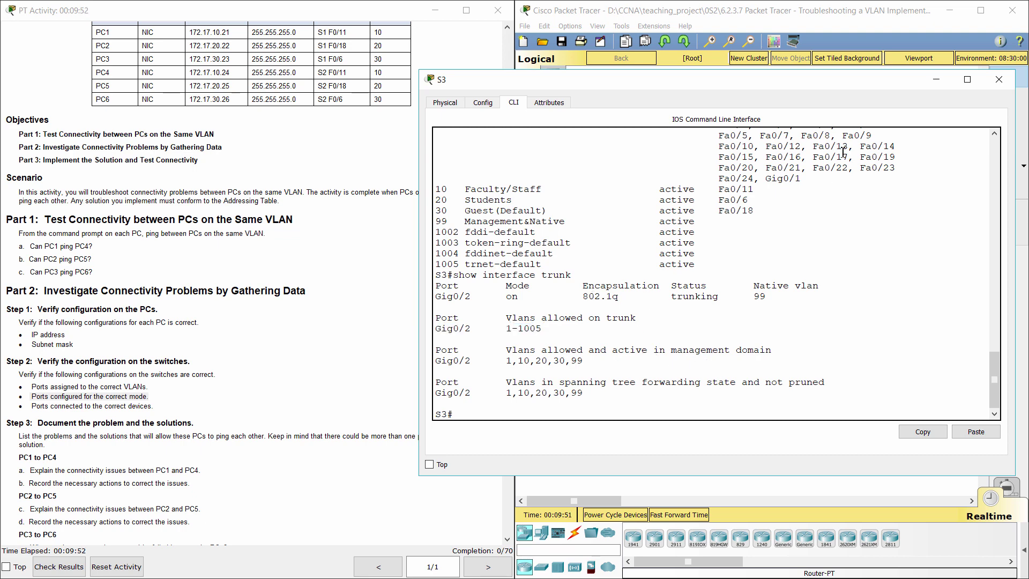
left_click(937, 80)
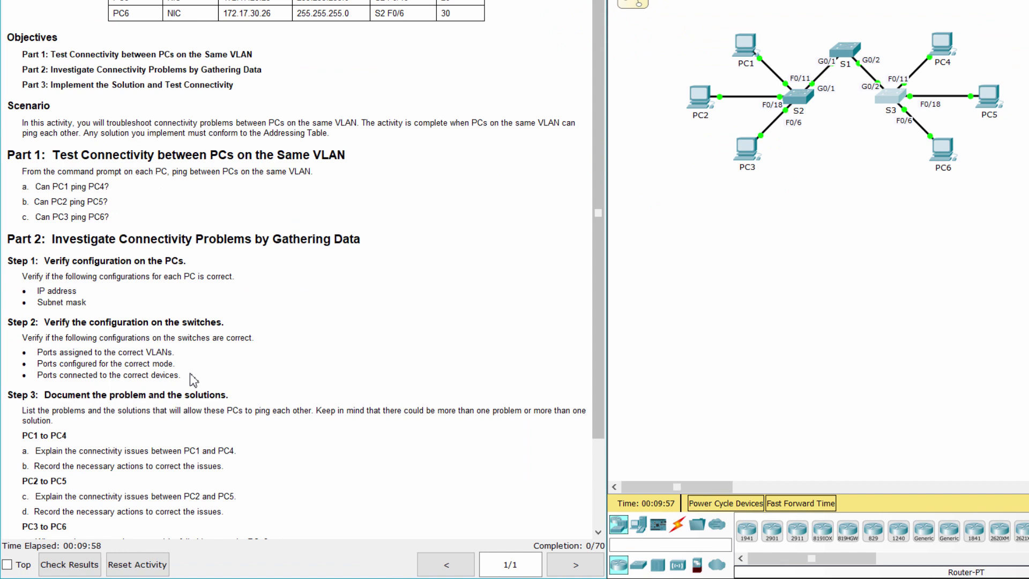
left_click_drag(161, 409, 18, 375)
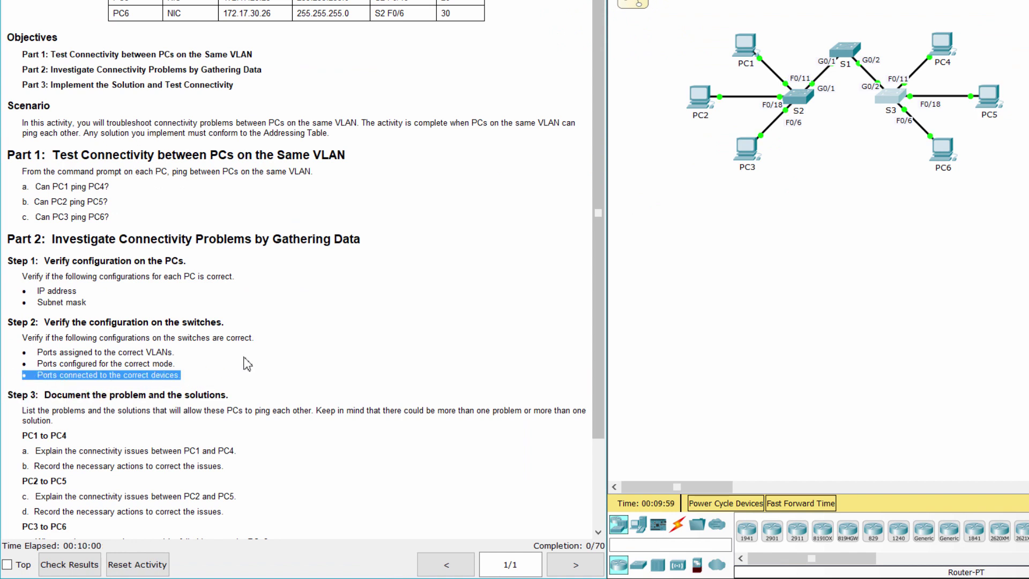
left_click(750, 251)
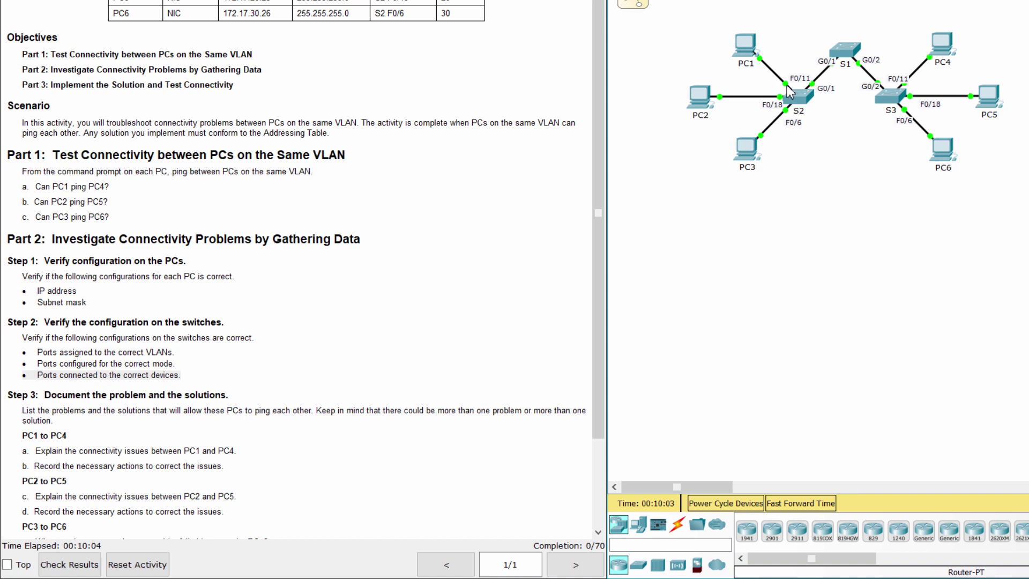
mouse_move(788, 87)
mouse_move(907, 88)
scroll(429, 394, "down", 3)
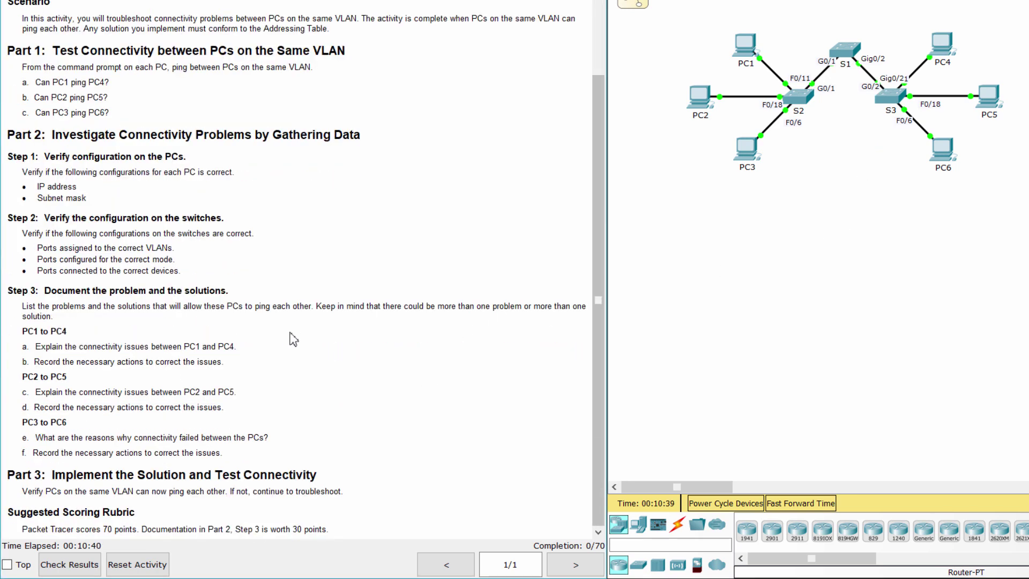
left_click_drag(12, 292, 269, 290)
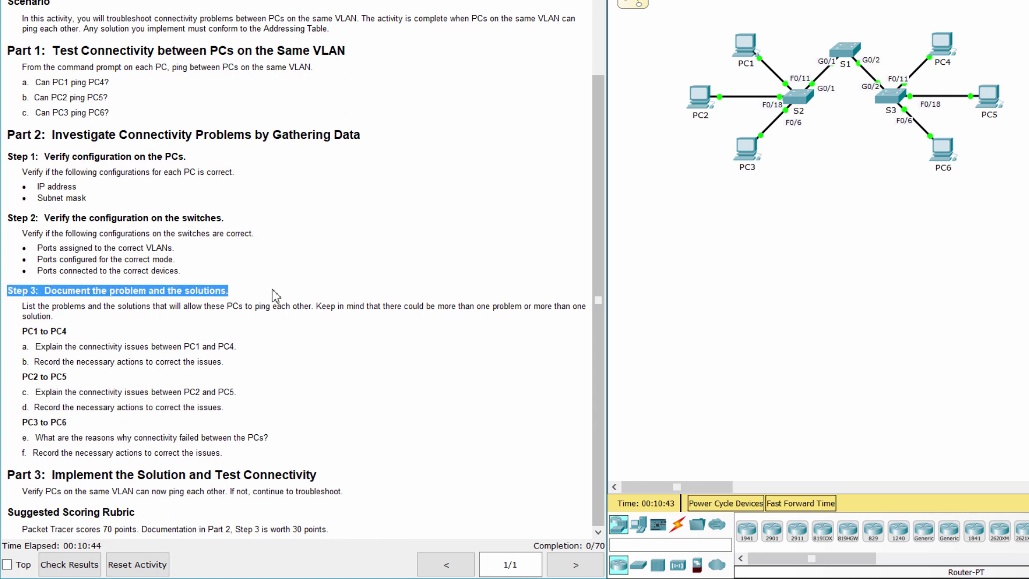
left_click(270, 296)
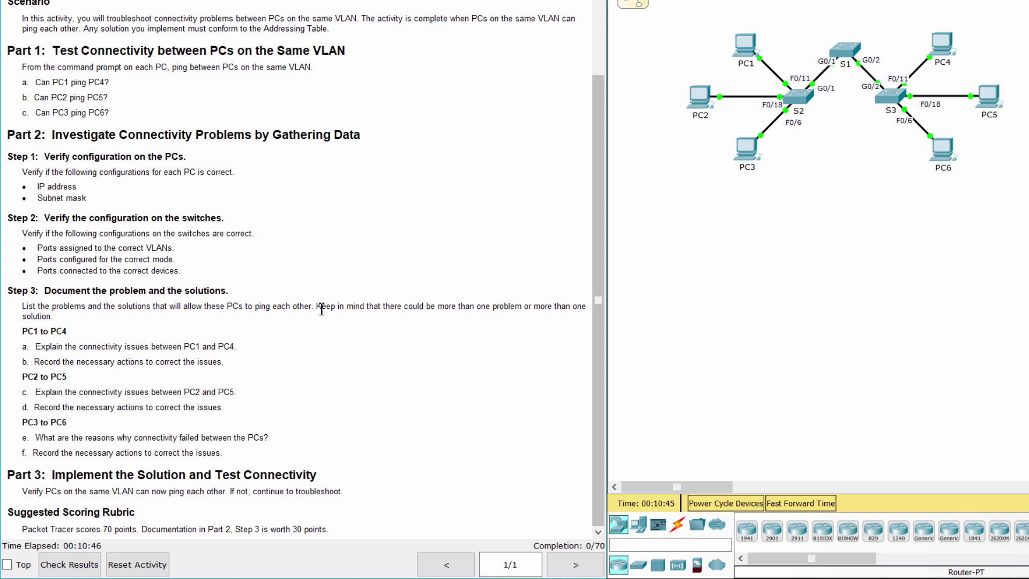
left_click_drag(315, 307, 482, 315)
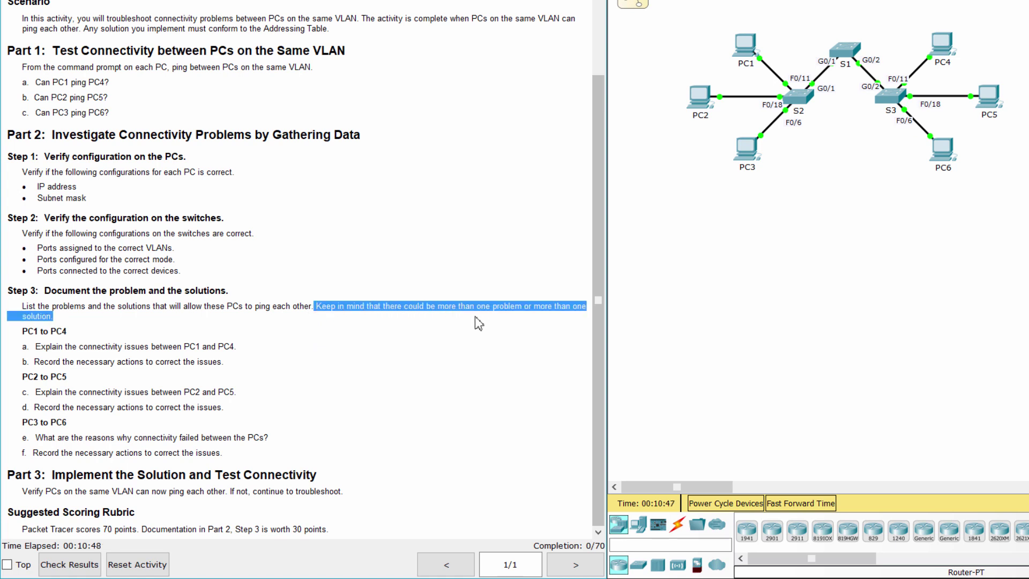
left_click(447, 328)
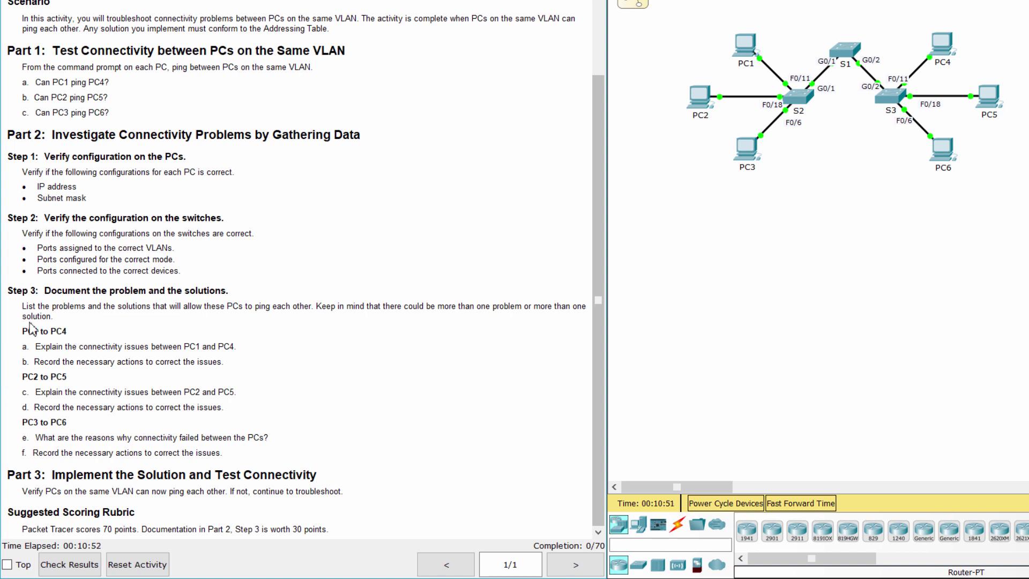
left_click_drag(22, 332, 251, 350)
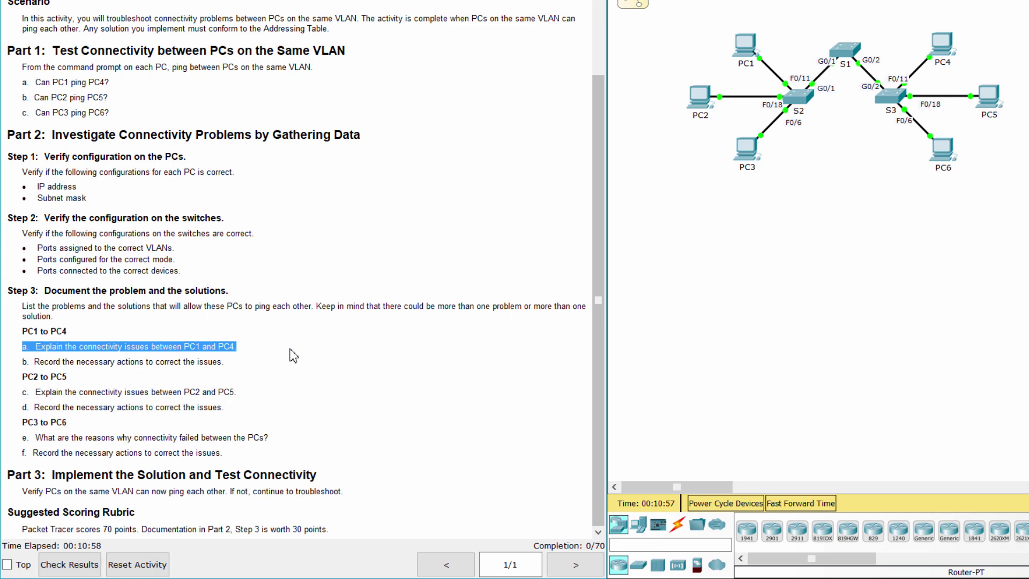
left_click(135, 397)
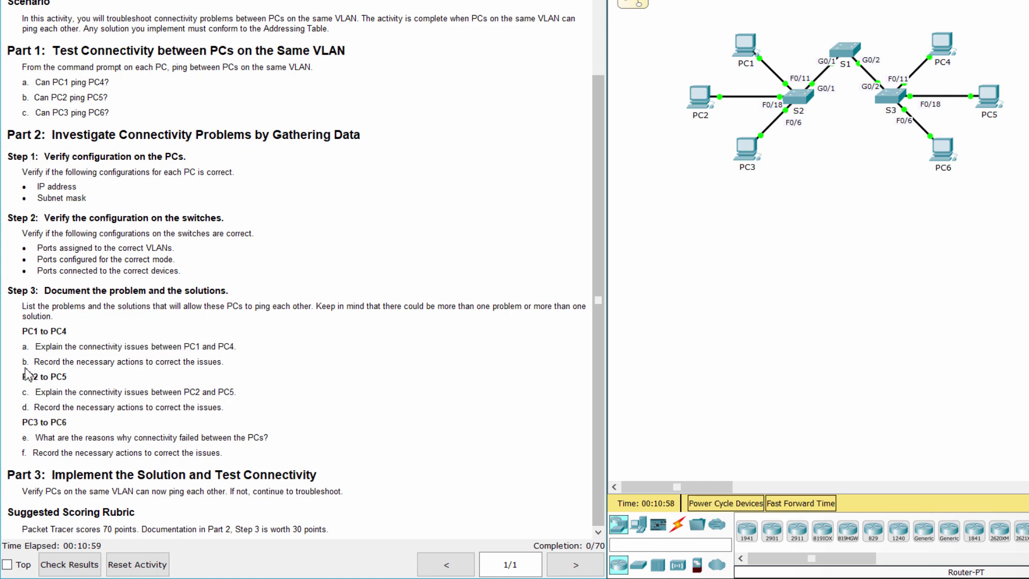
left_click_drag(22, 361, 255, 370)
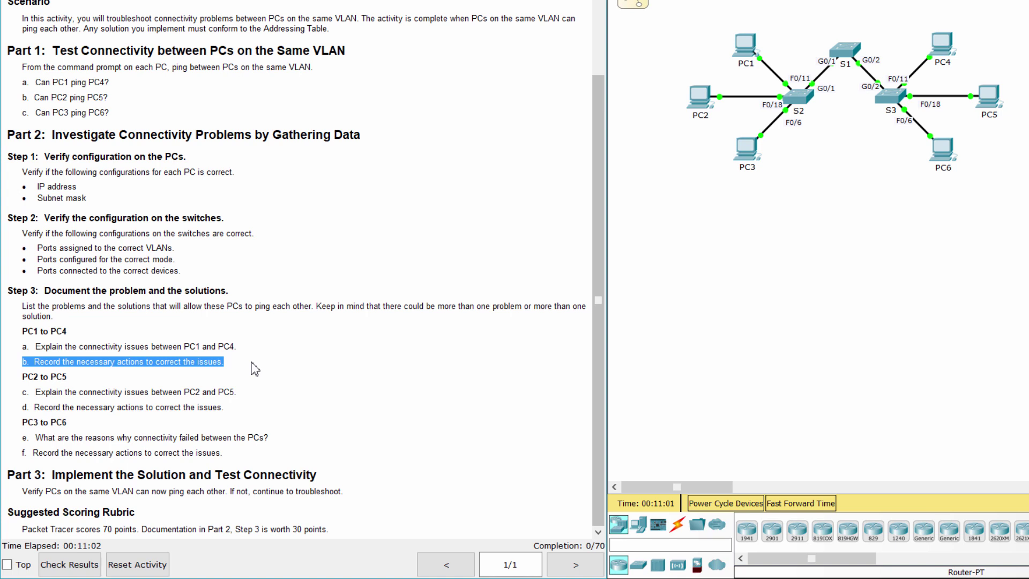
left_click(255, 369)
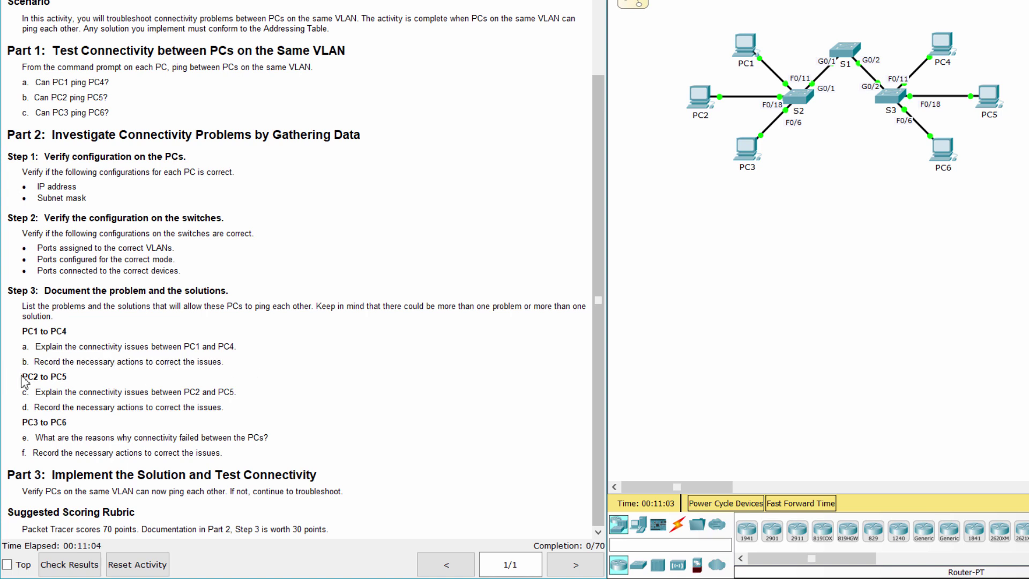
left_click_drag(21, 378, 80, 379)
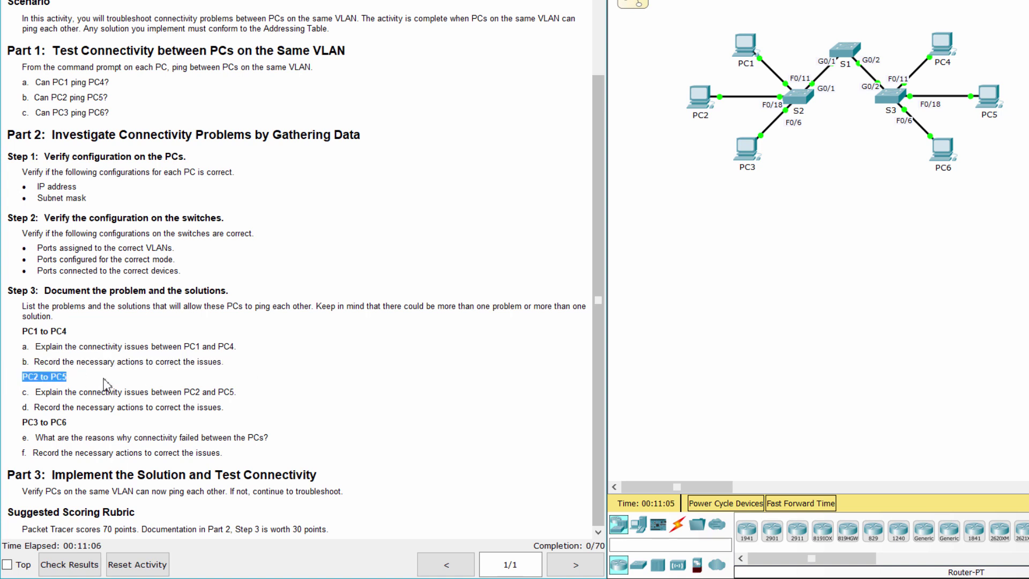
left_click_drag(22, 392, 269, 395)
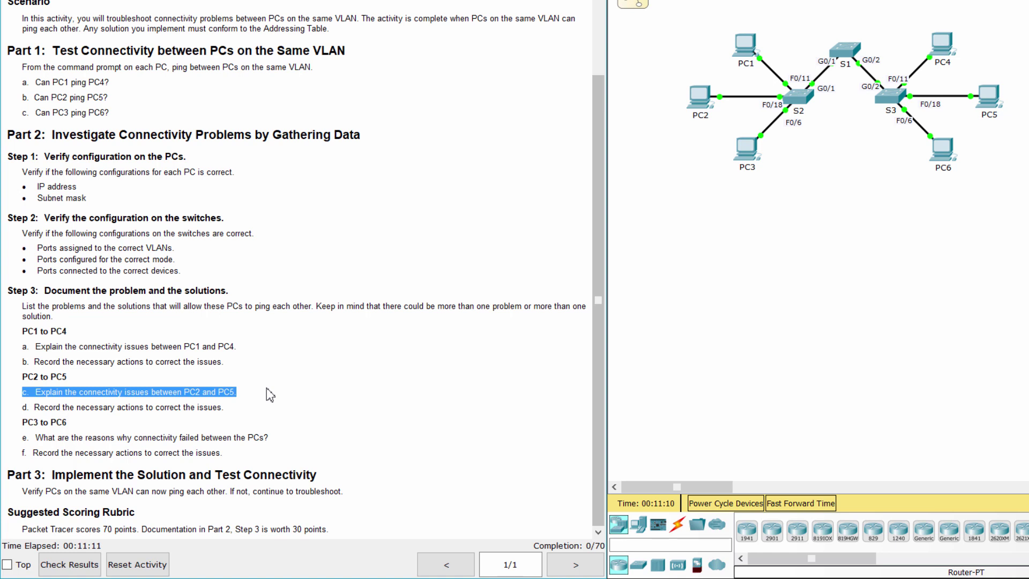
left_click(269, 396)
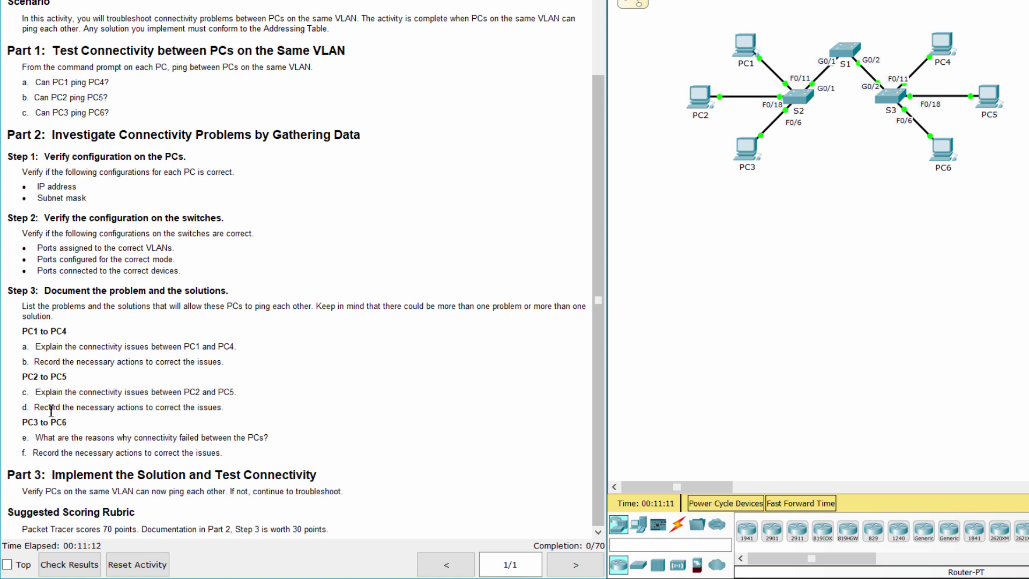
left_click_drag(52, 410, 230, 408)
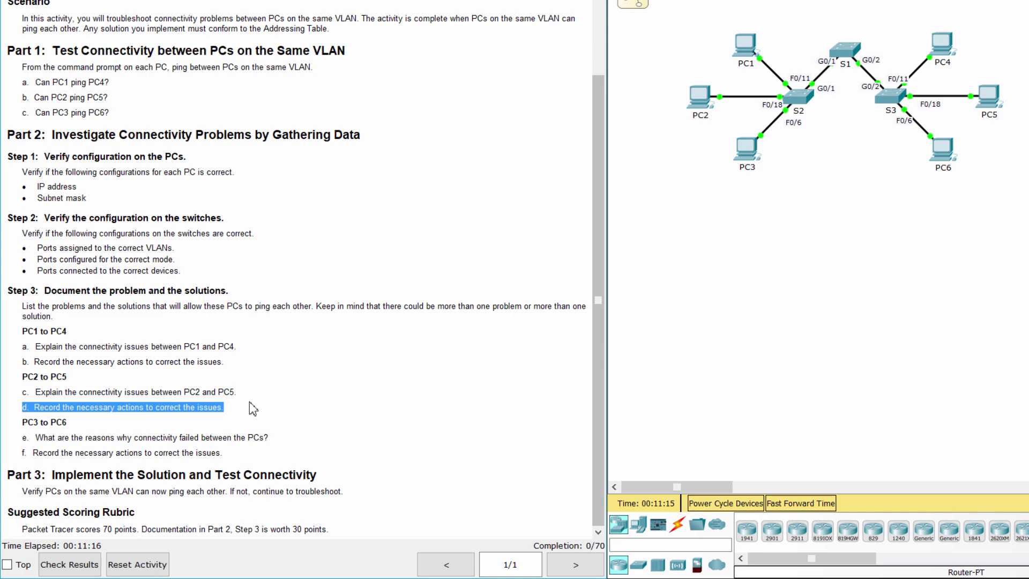
left_click(250, 403)
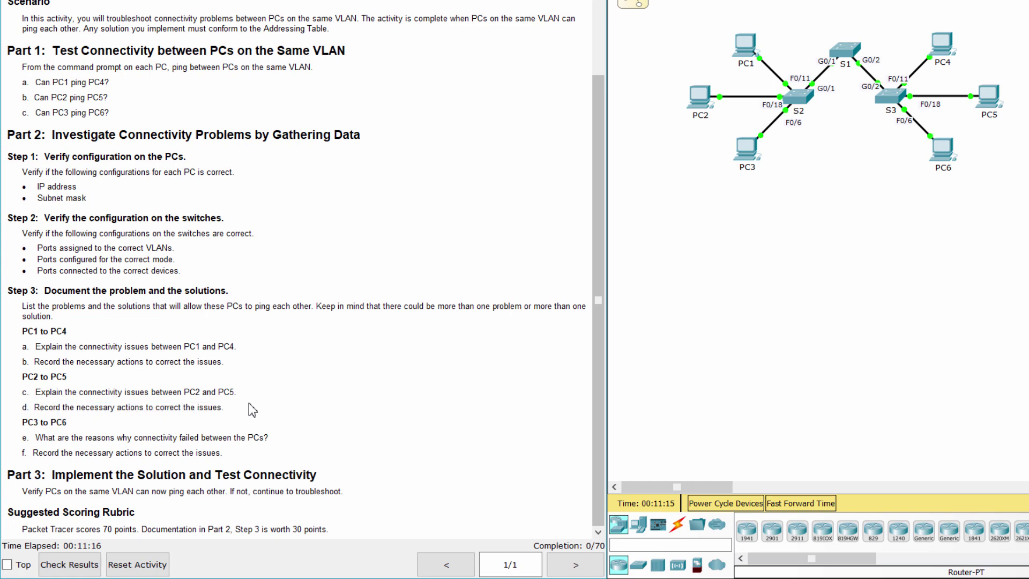
left_click_drag(18, 423, 86, 435)
left_click(112, 422)
left_click_drag(23, 440, 274, 437)
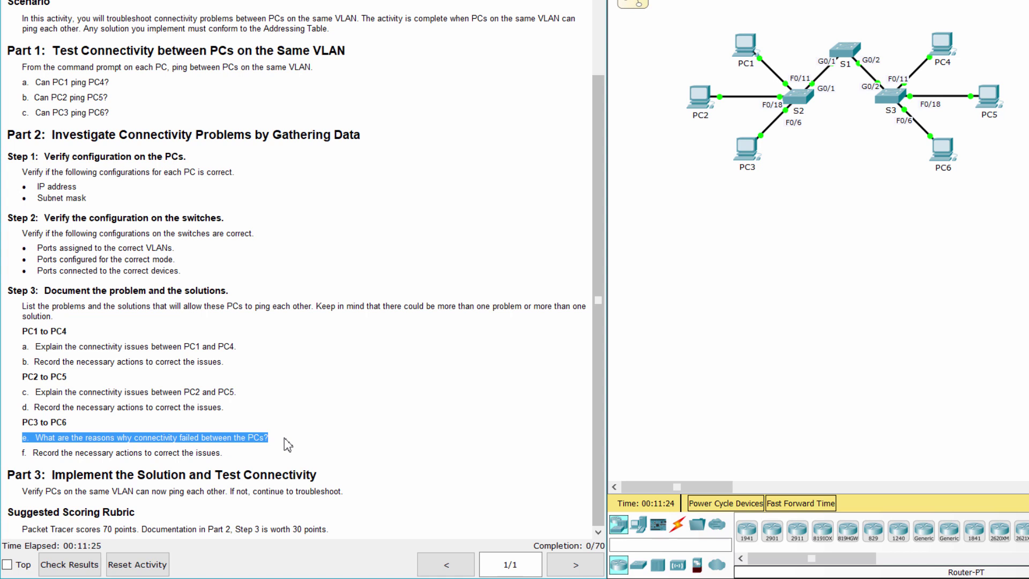
left_click(288, 445)
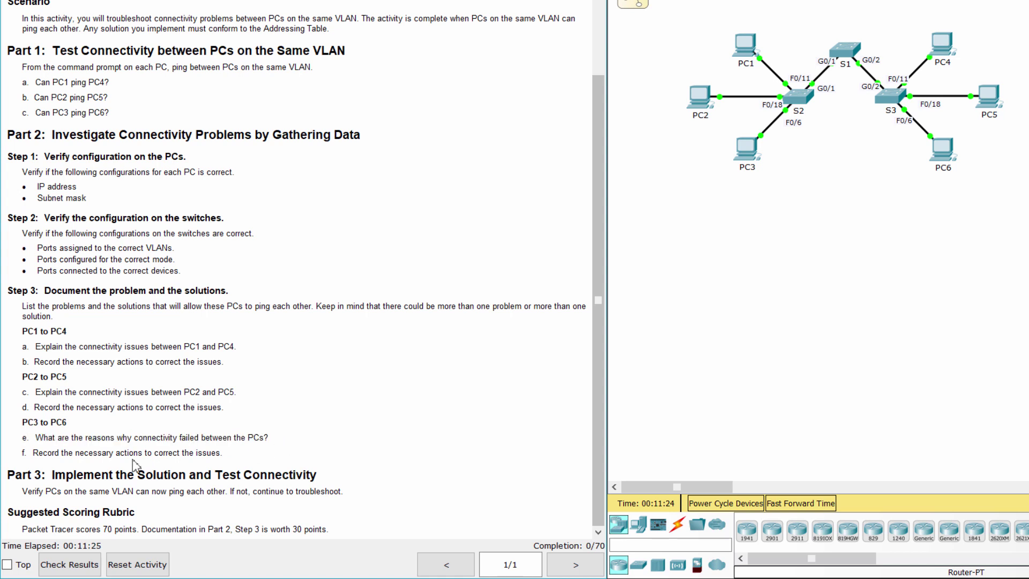
left_click_drag(23, 454, 249, 452)
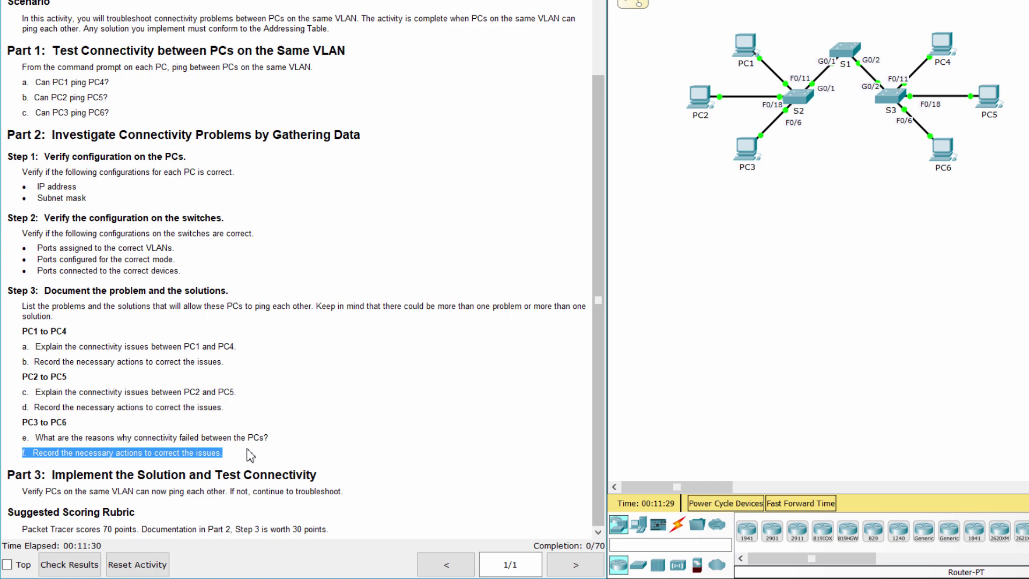
left_click(249, 455)
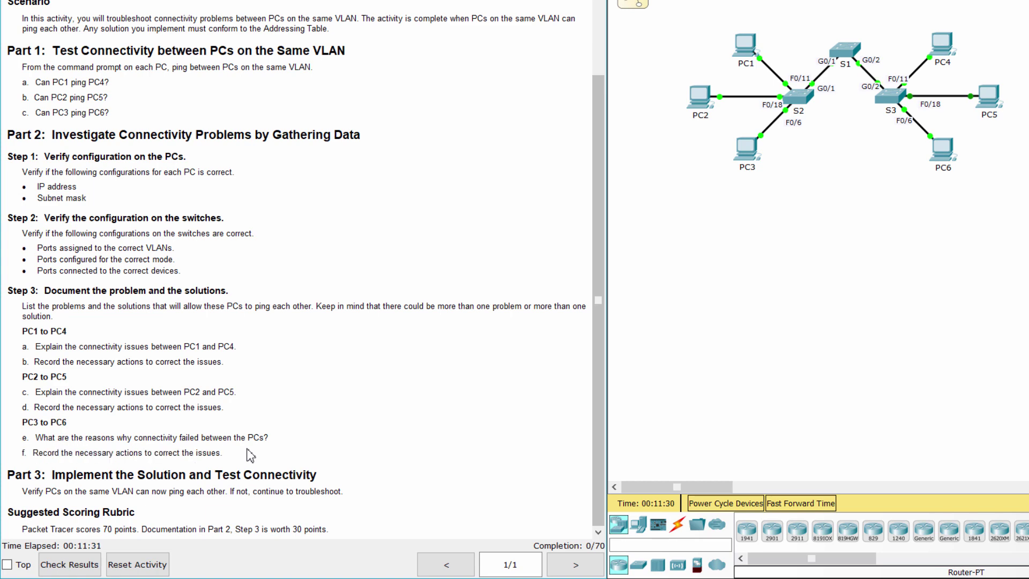
left_click_drag(6, 476, 364, 483)
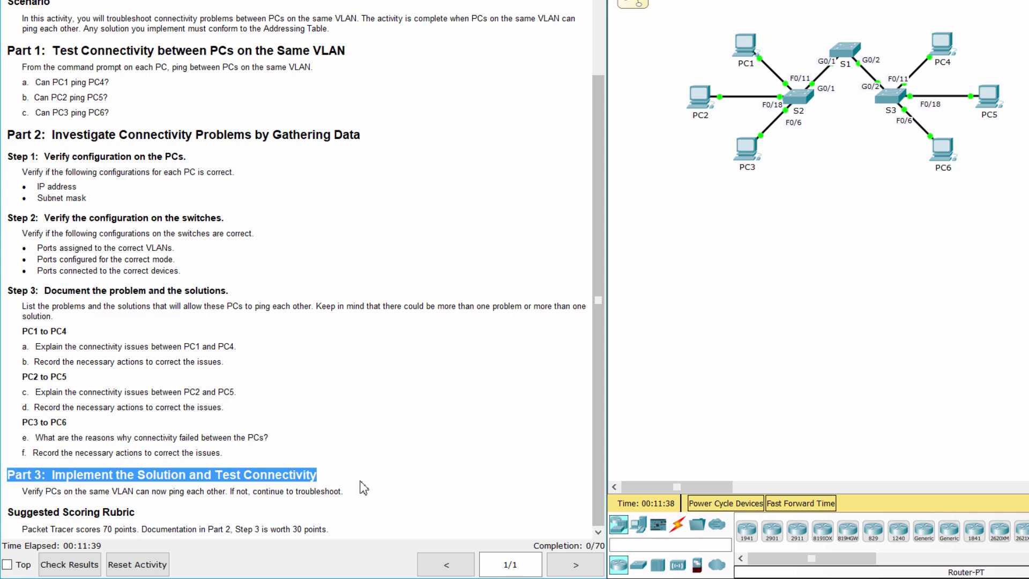
left_click(362, 485)
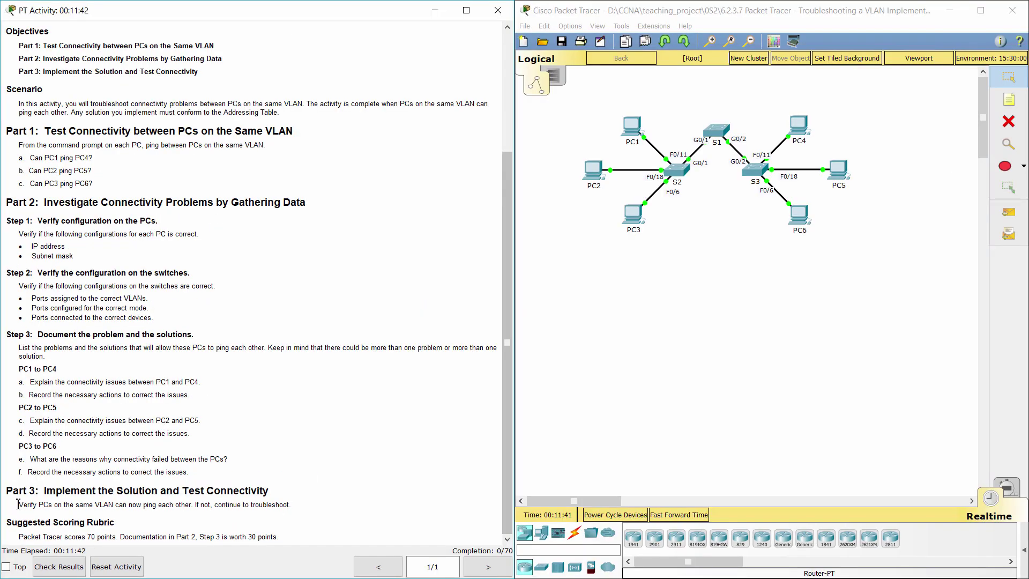
Step: Change PC6's IP address from 172.17.50.26 to 172.17.30.26 per the addressing table
left_click_drag(18, 505, 320, 509)
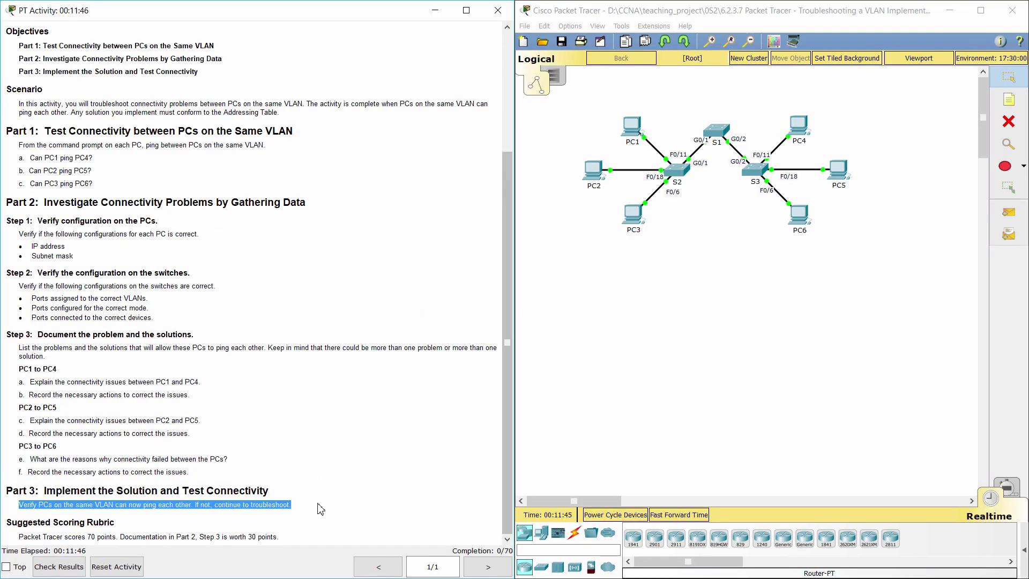
left_click(718, 394)
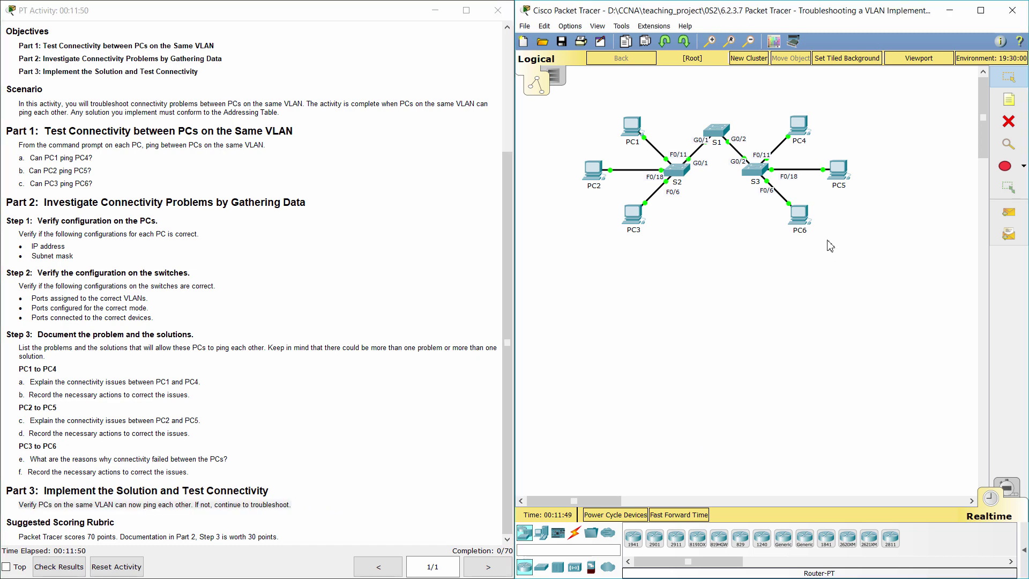
left_click(804, 228)
left_click(394, 239)
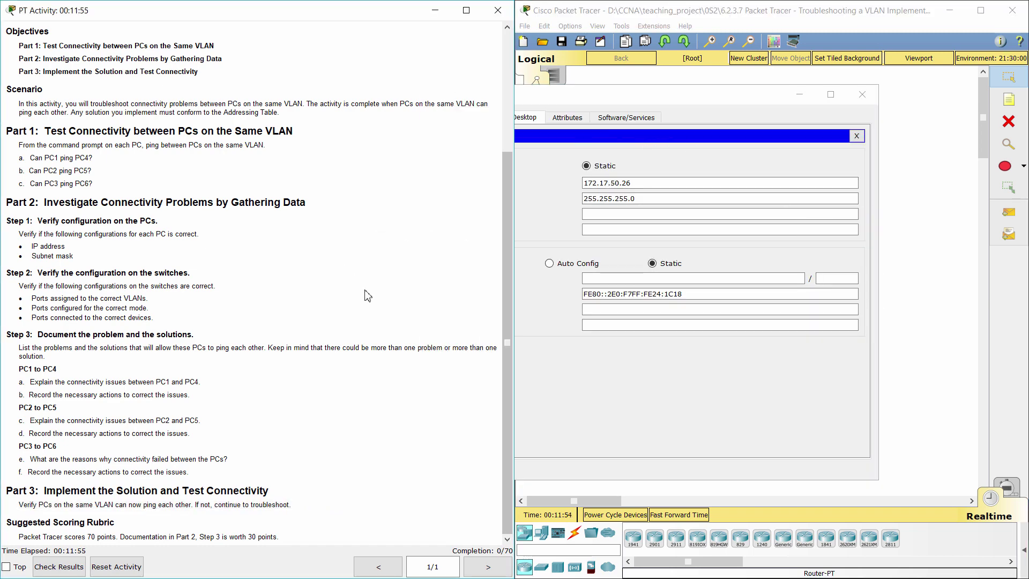
scroll(369, 292, "up", 5)
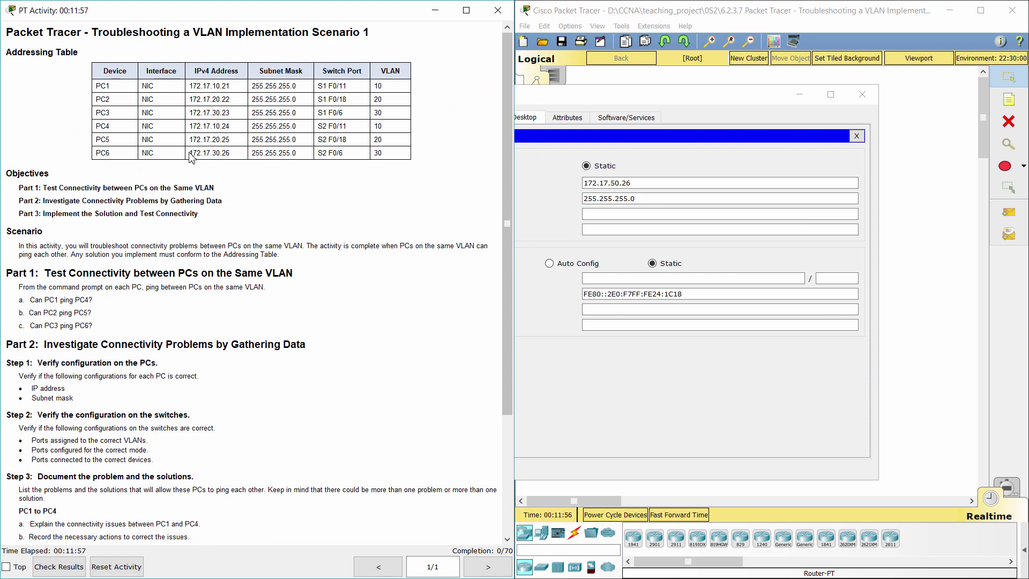
left_click_drag(189, 154, 236, 163)
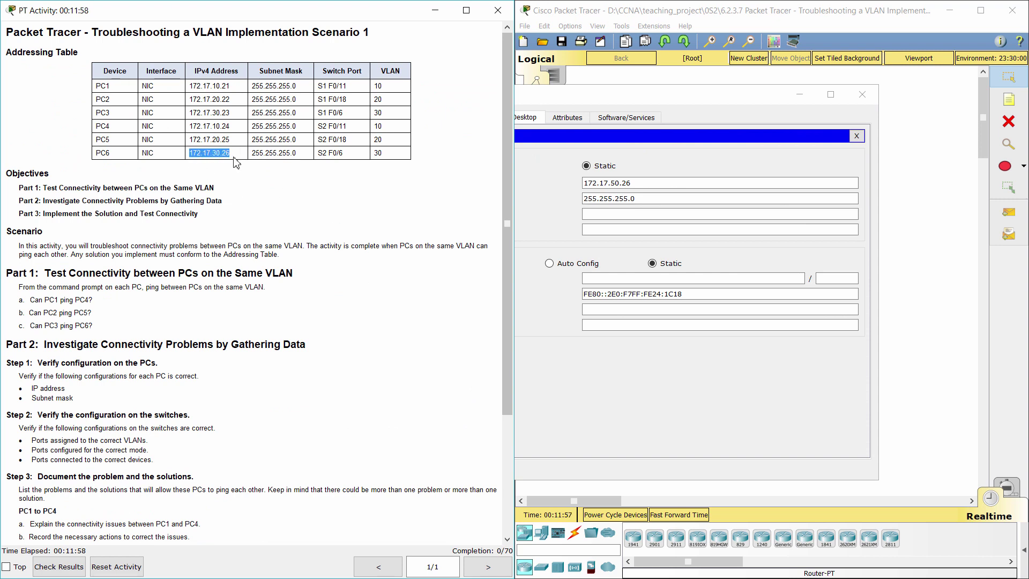
left_click(618, 186)
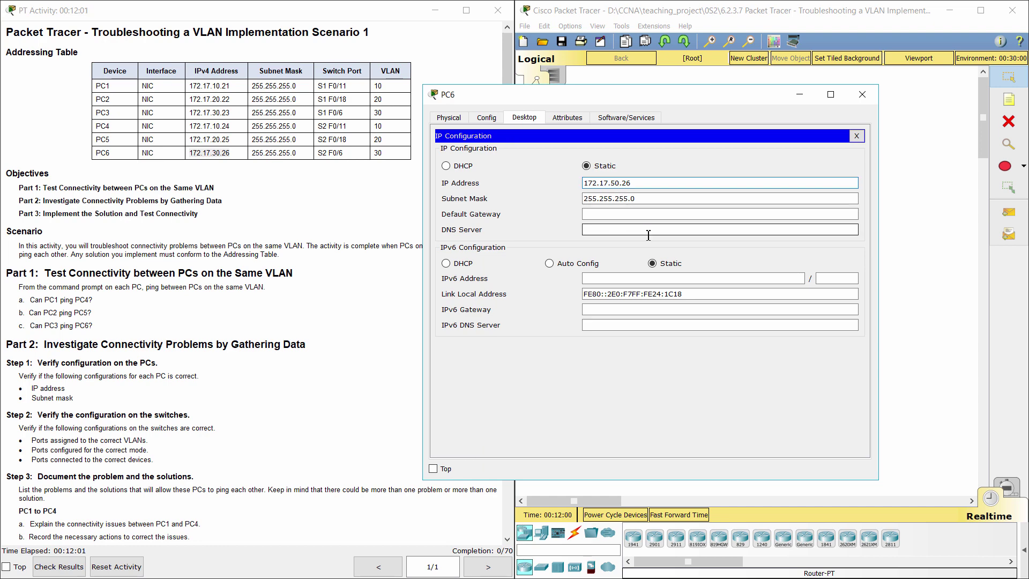
key("BackSpace")
type("3")
left_click(862, 95)
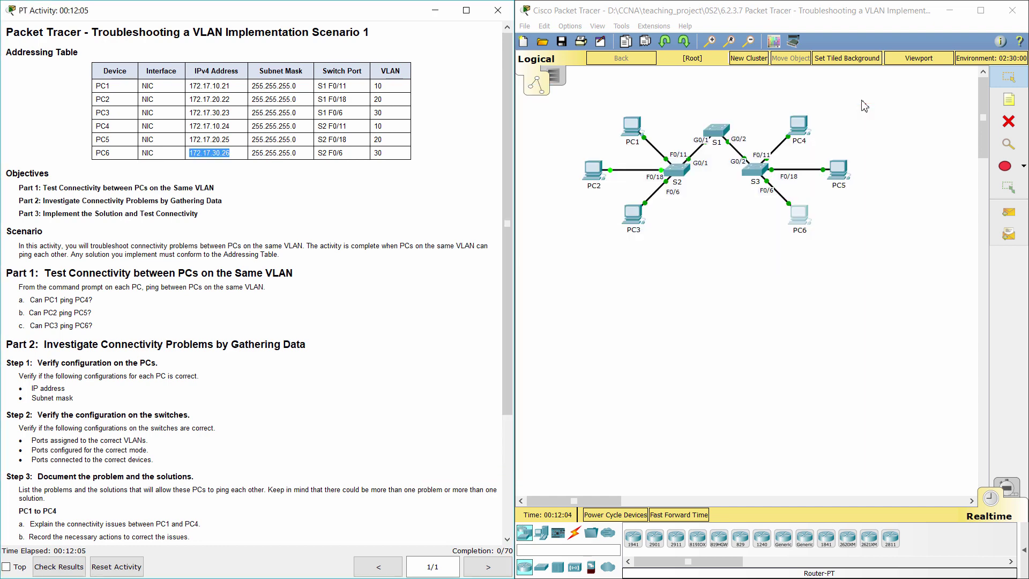
left_click(761, 369)
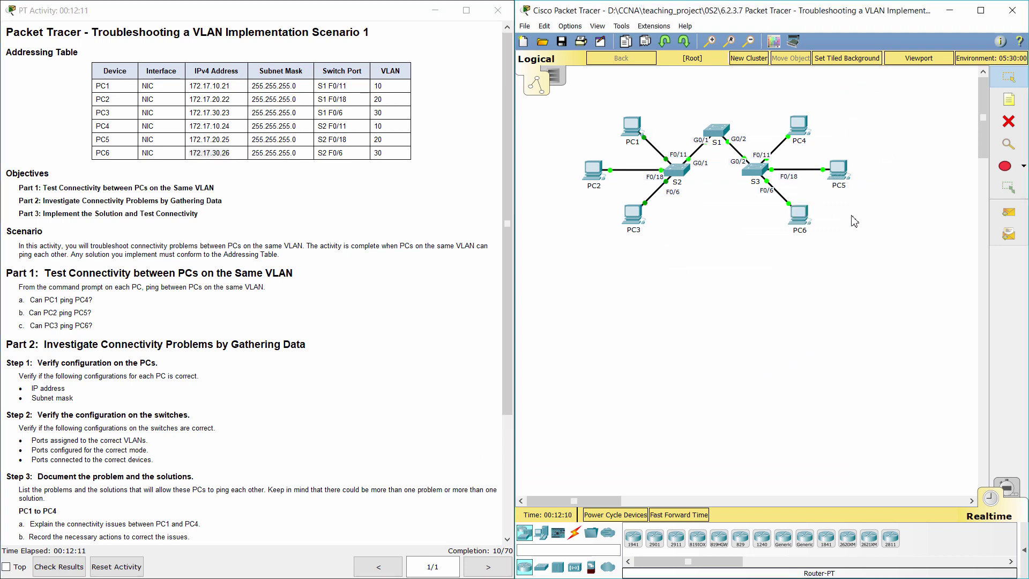
Step: Replace PC5's cable with a copper straight-through link from its FastEthernet0 to S3's FastEthernet0/18
left_click(999, 131)
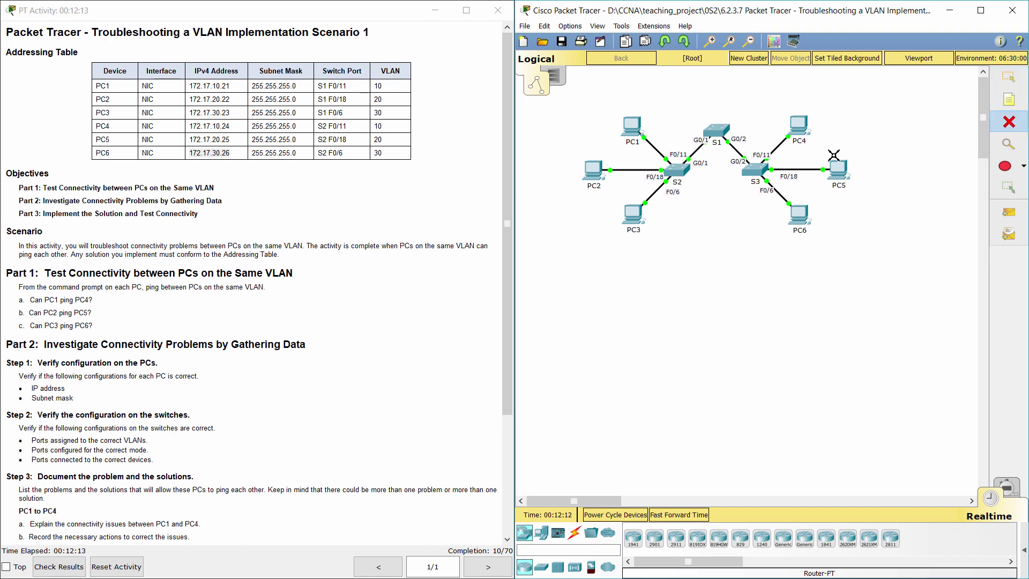
left_click(797, 170)
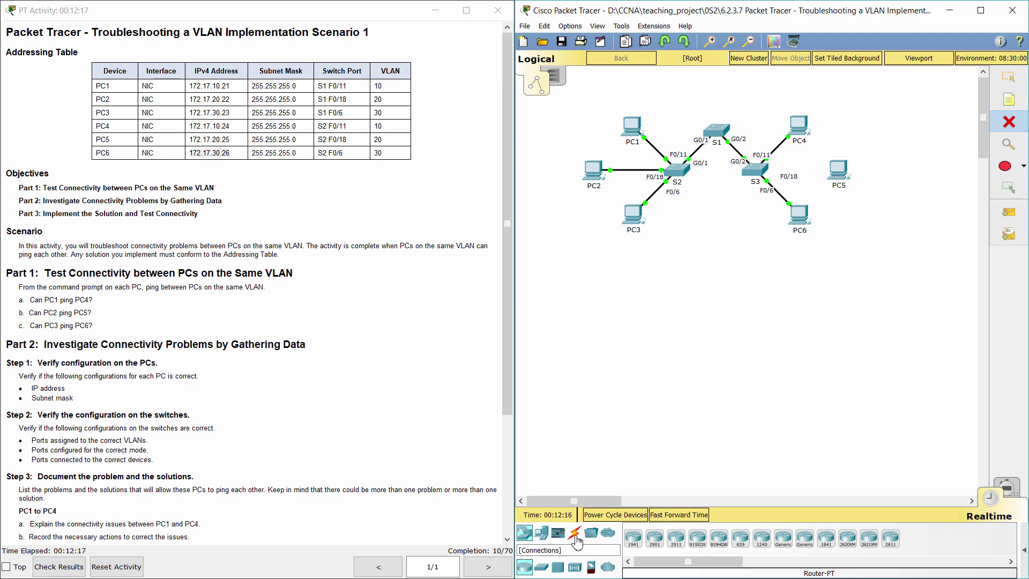
left_click(575, 532)
left_click(671, 542)
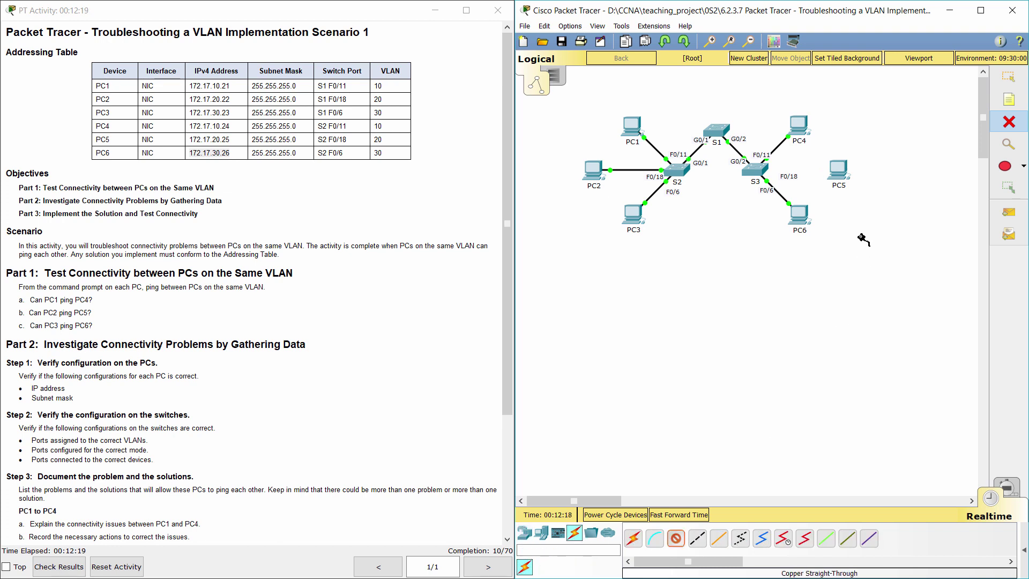
left_click(834, 181)
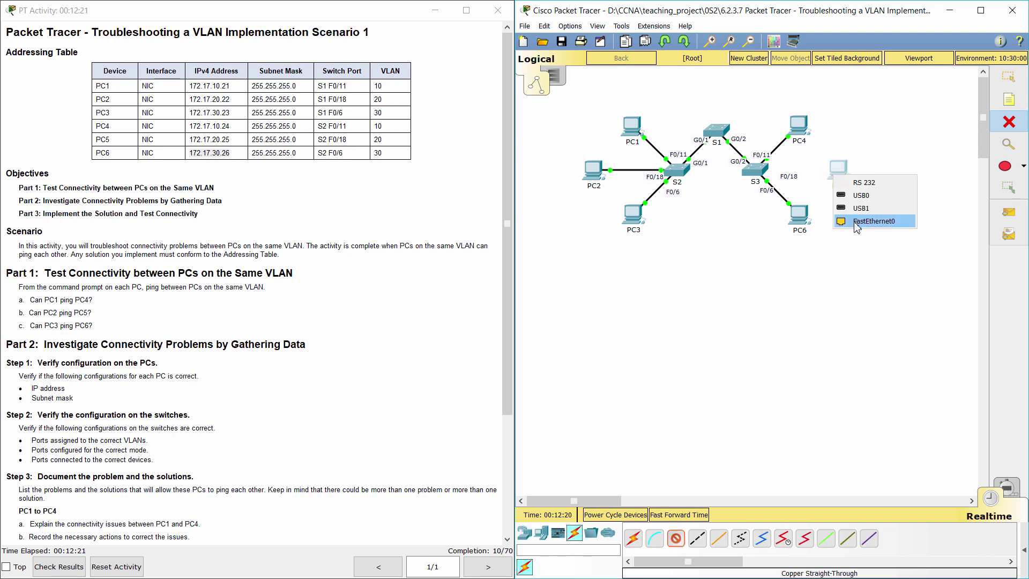
left_click(874, 221)
left_click(766, 174)
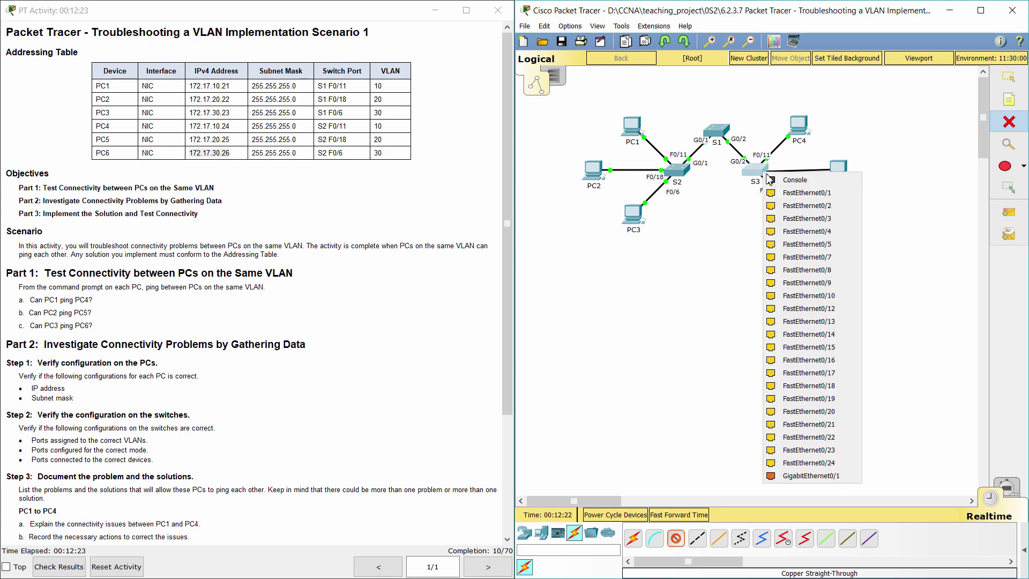
left_click(810, 385)
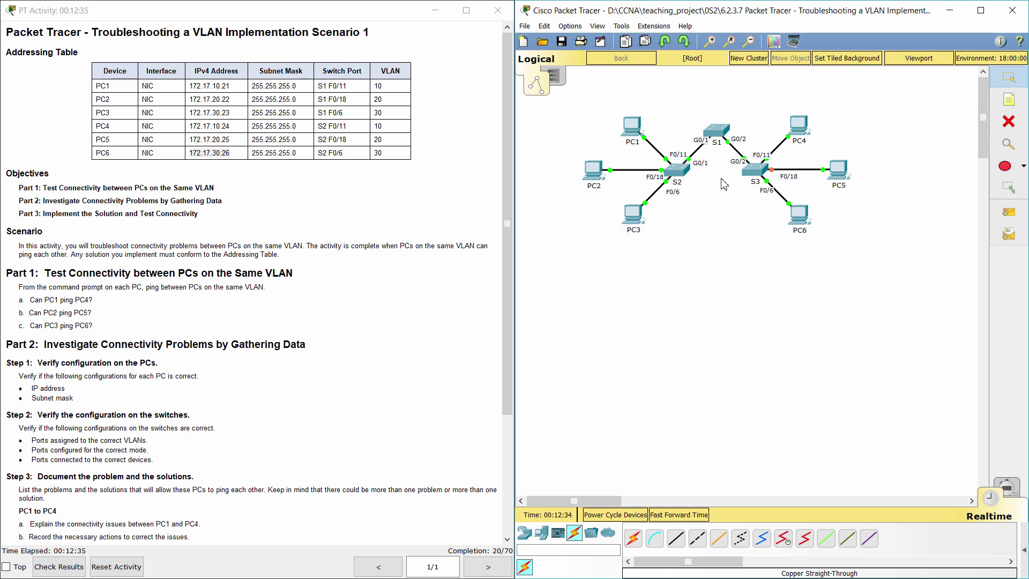
left_click(718, 131)
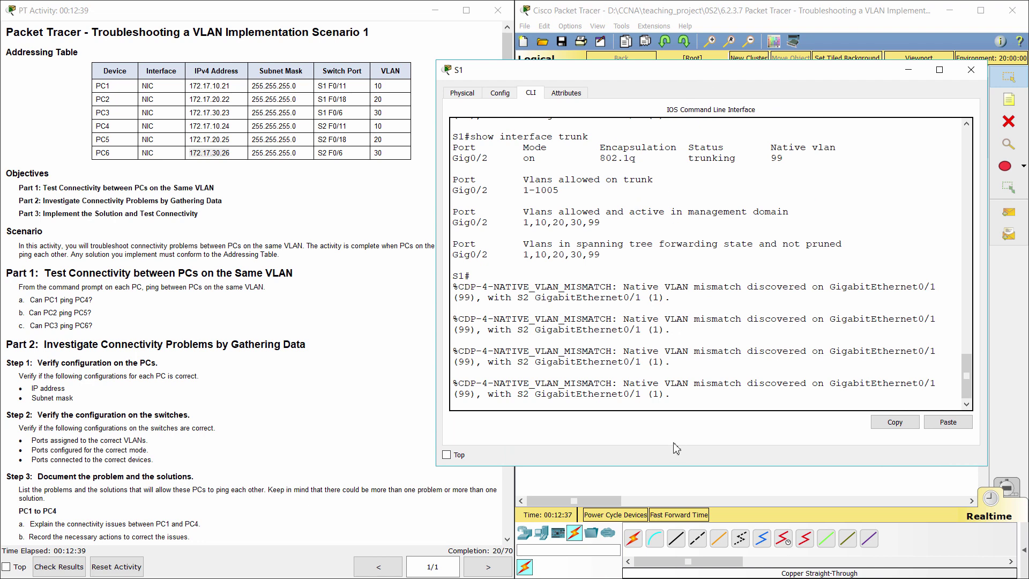
Step: On S1, set interface g0/1 to switchport mode trunk
key("Return")
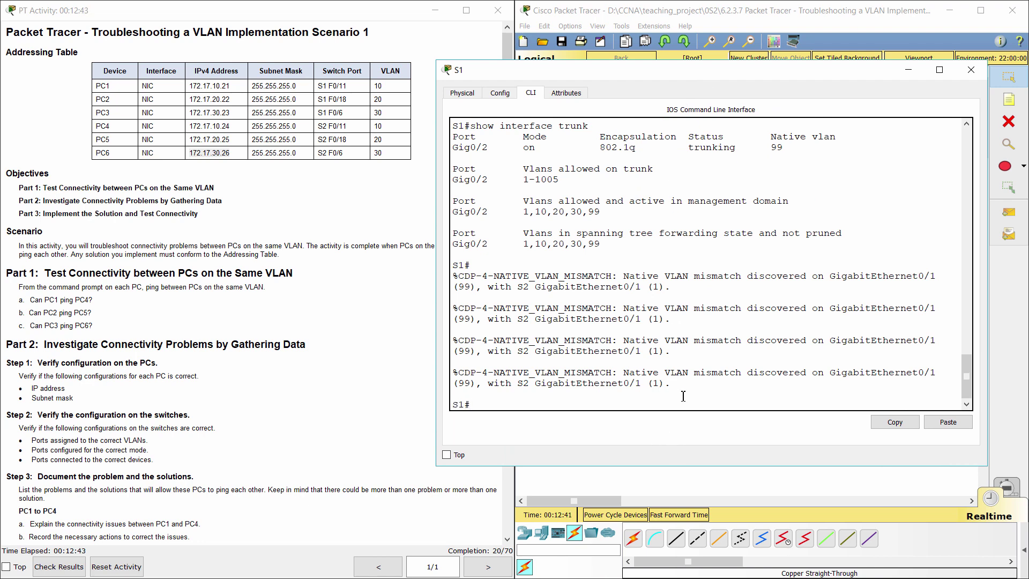
type("conf t")
key("Return")
type("i")
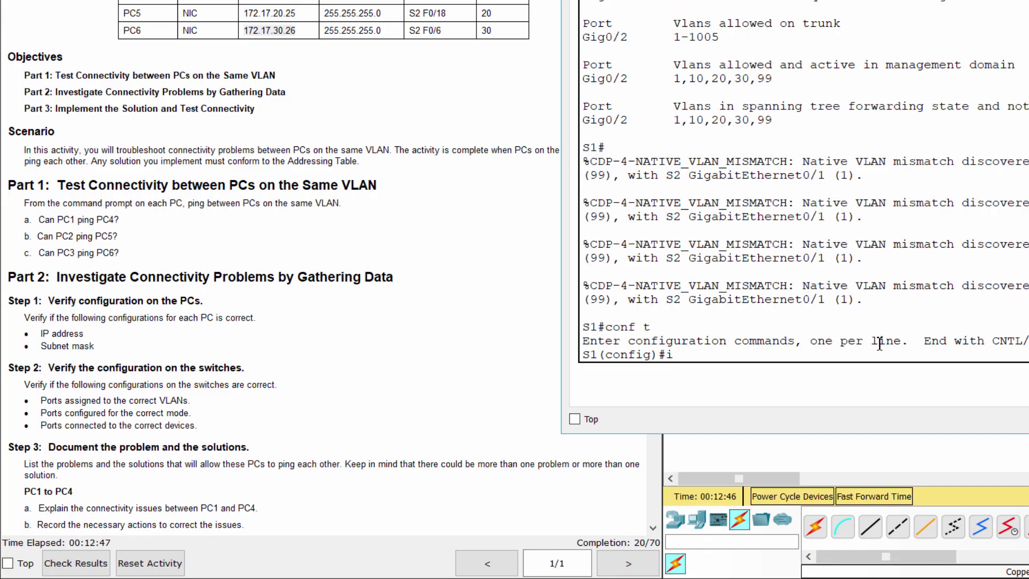
type("nterface g0/1")
key("Return")
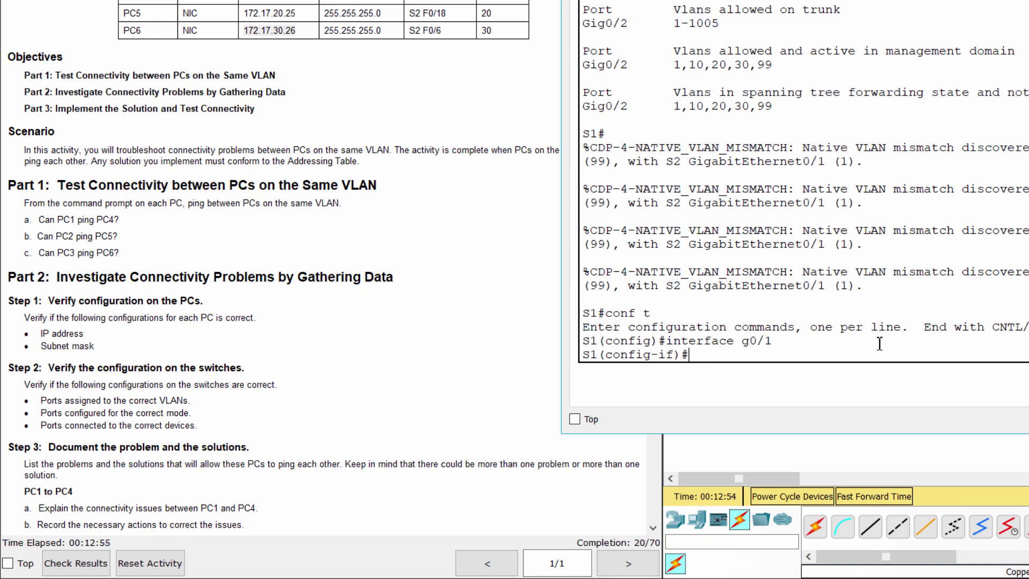
type("switchport m od")
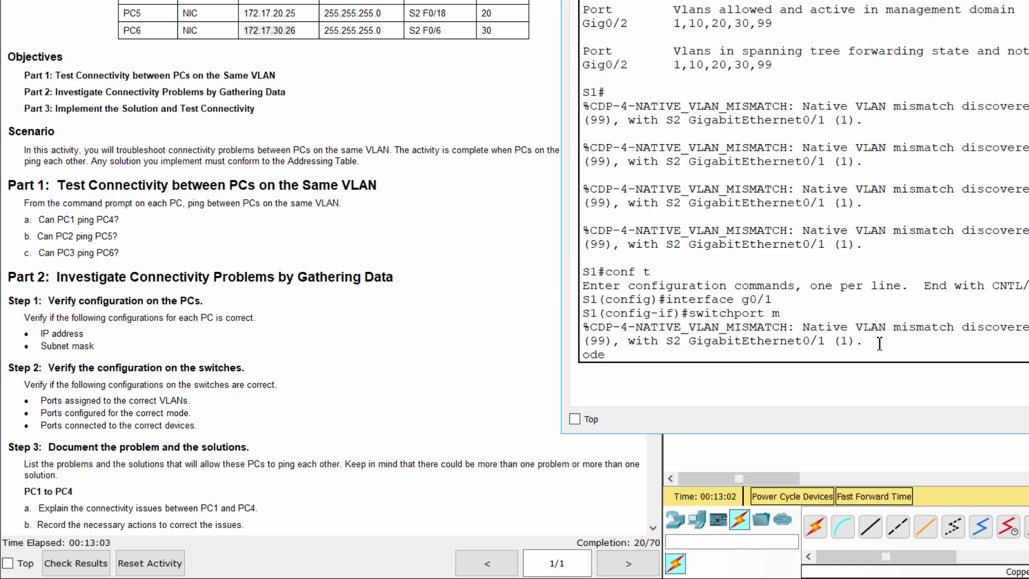
type("e trunk")
key("Return")
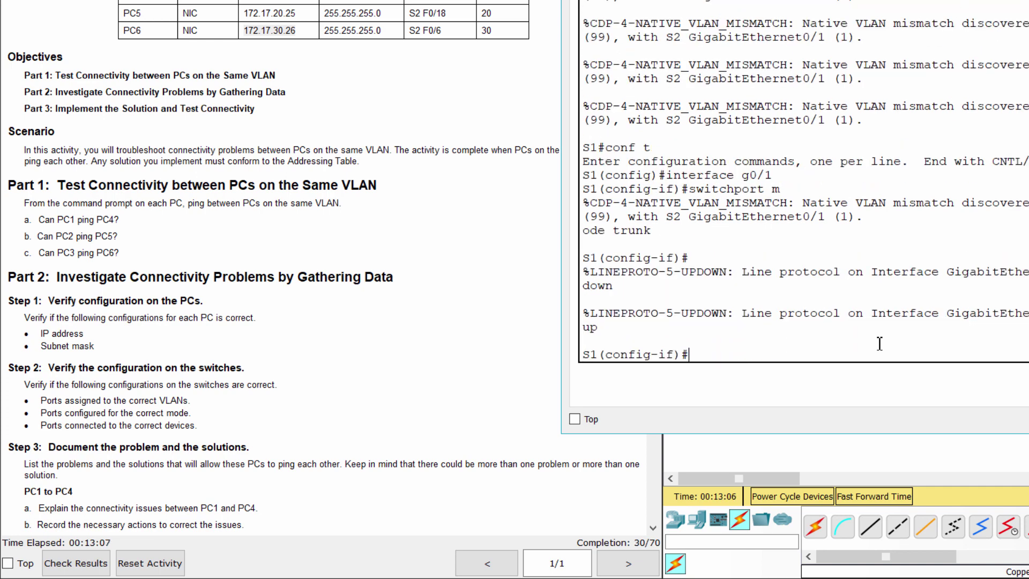
key("Up")
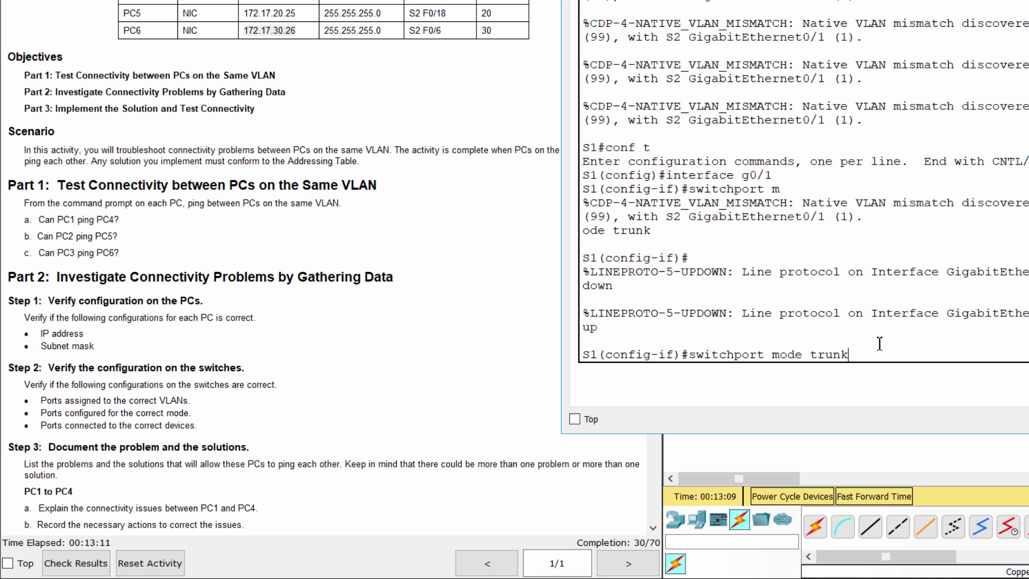
key("Return")
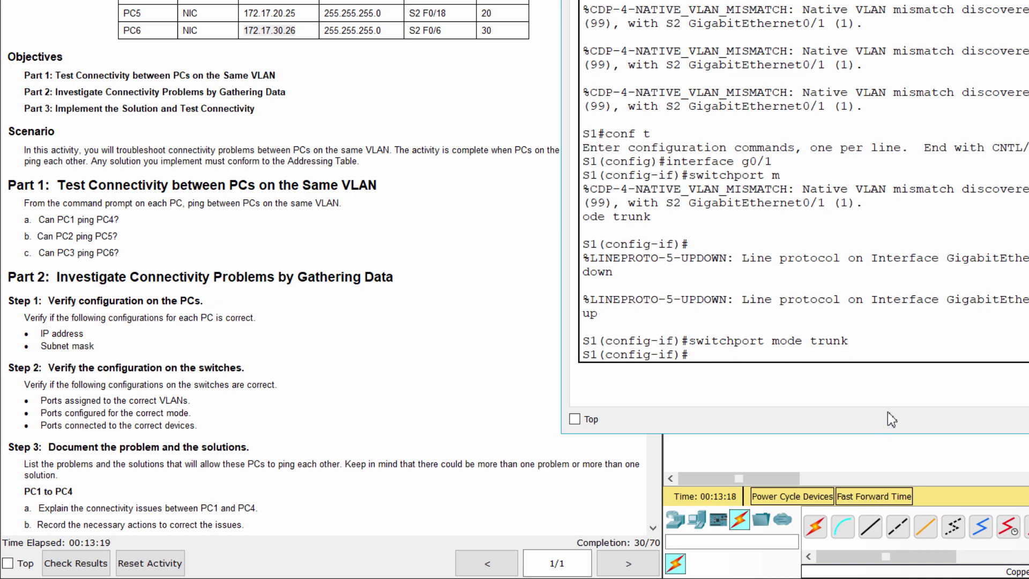
left_click(890, 450)
Step: On S2, assign interface f0/11 to access VLAN 10
left_click(877, 51)
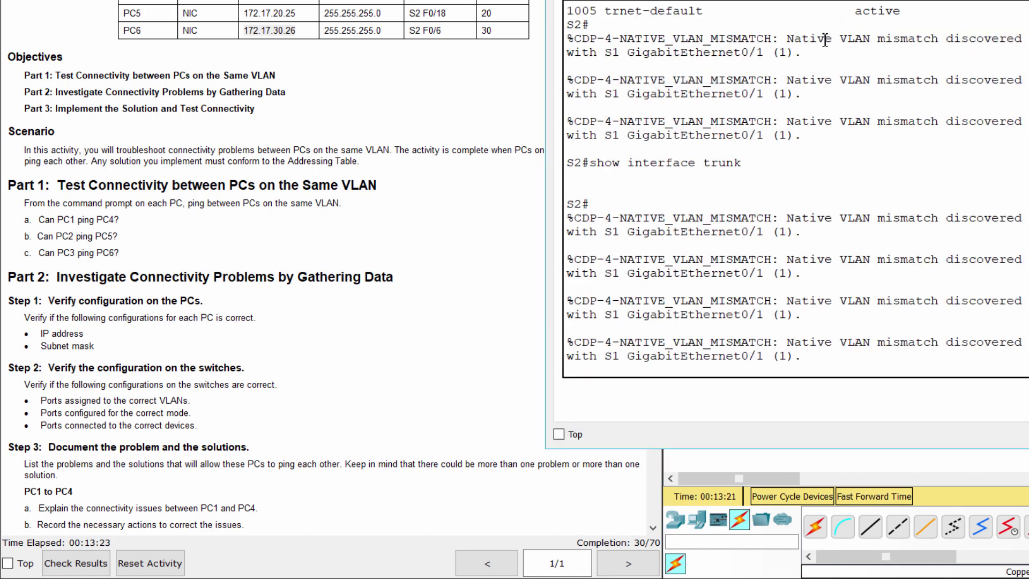
key("Return")
type("conf t")
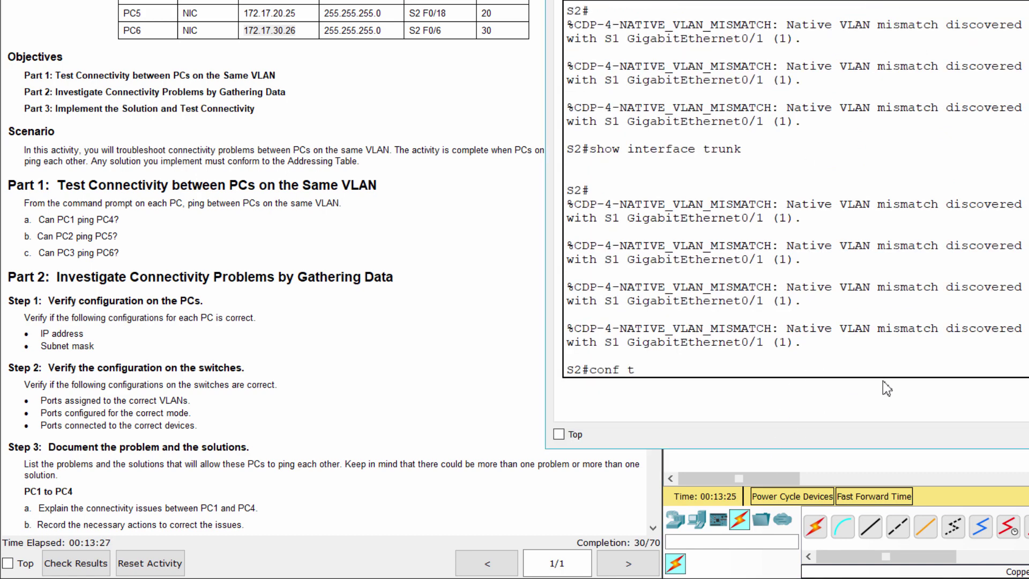
key("Return")
type("interface")
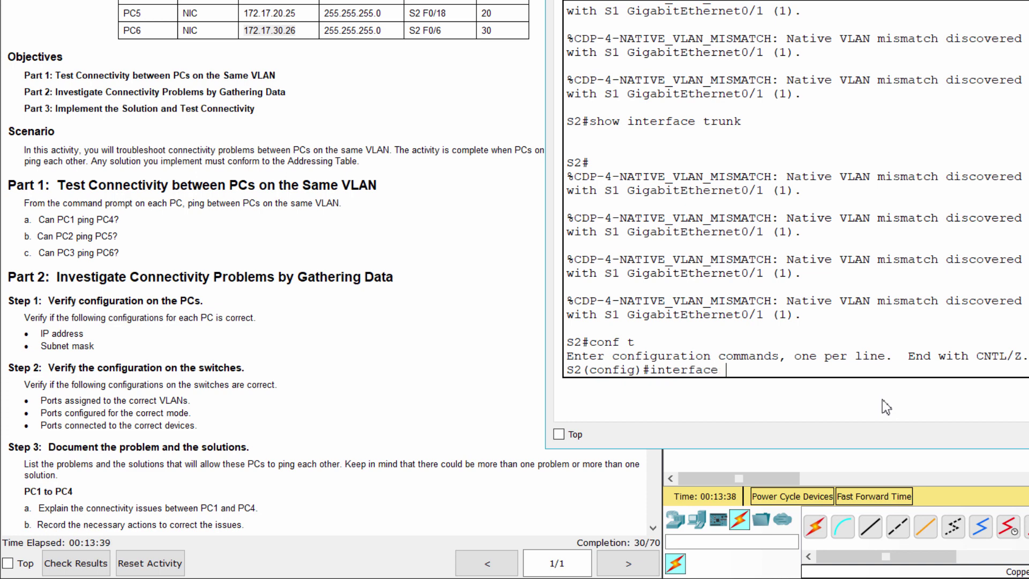
type(" f0/11")
key("Return")
type("switc")
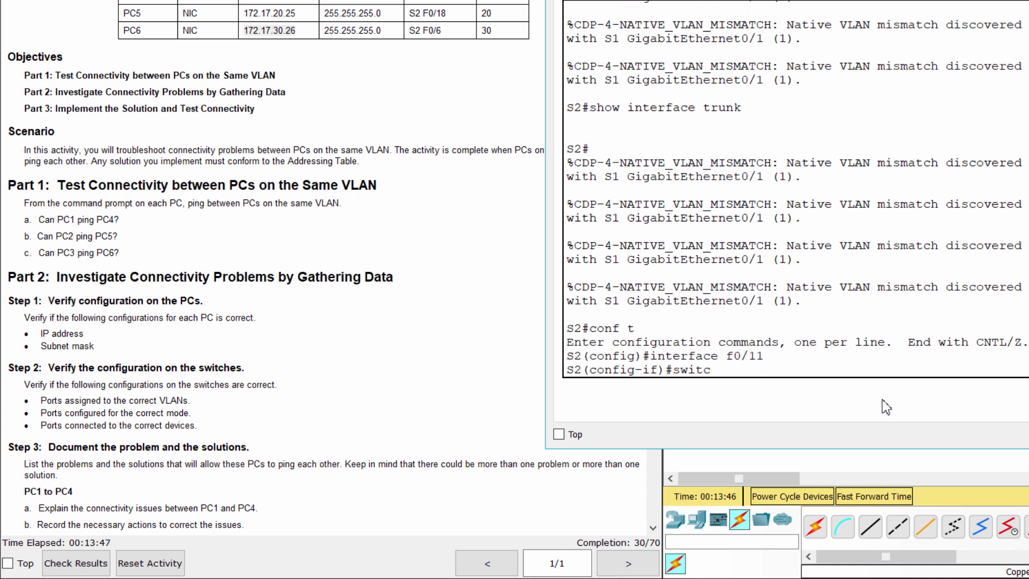
type("hport access vlan 10")
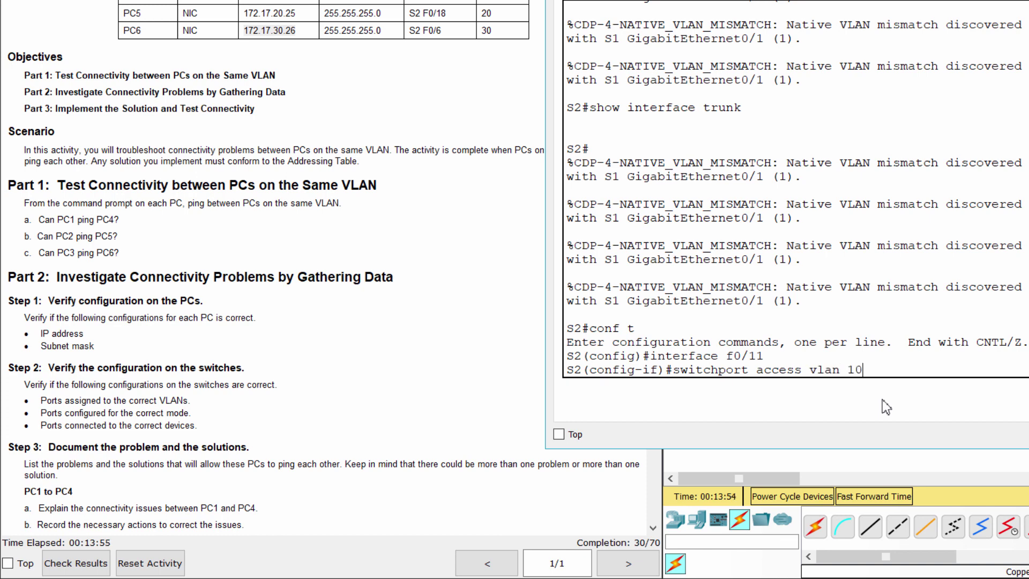
key("Return")
Step: Set S2's g0/1 to switchport mode trunk and close S2's window
type("int")
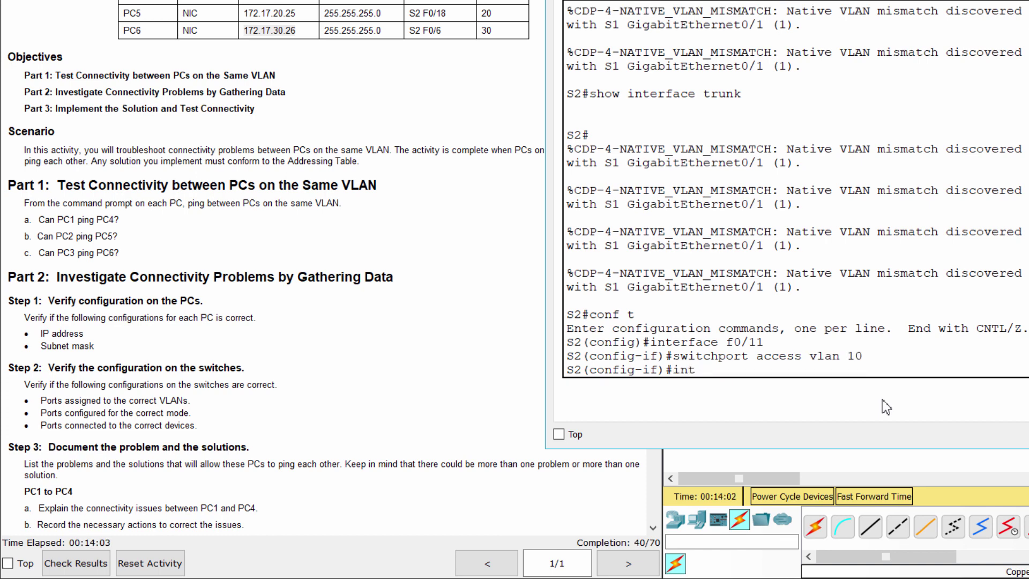
type(" g0/1")
key("Return")
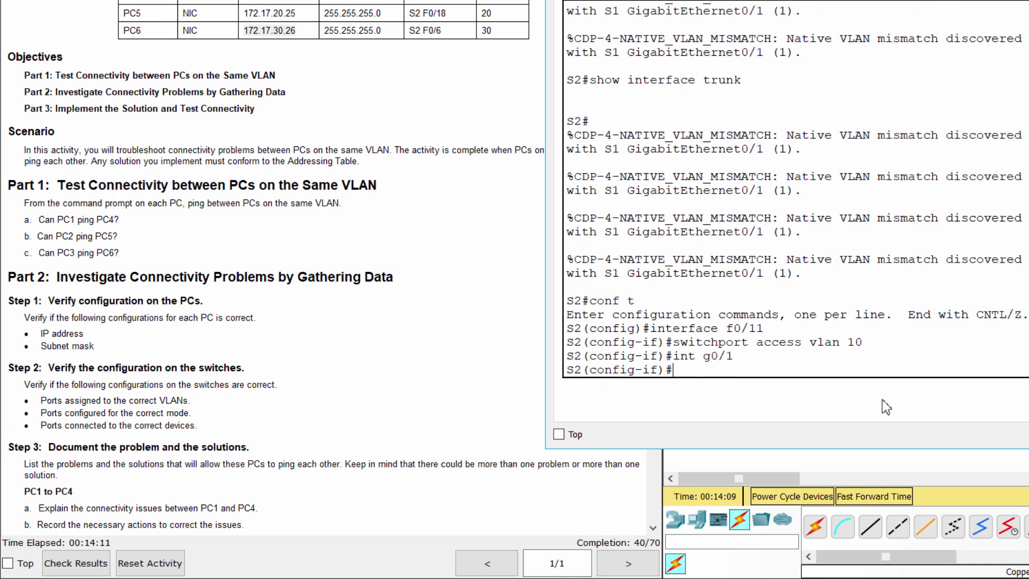
type("switchport mode trunk")
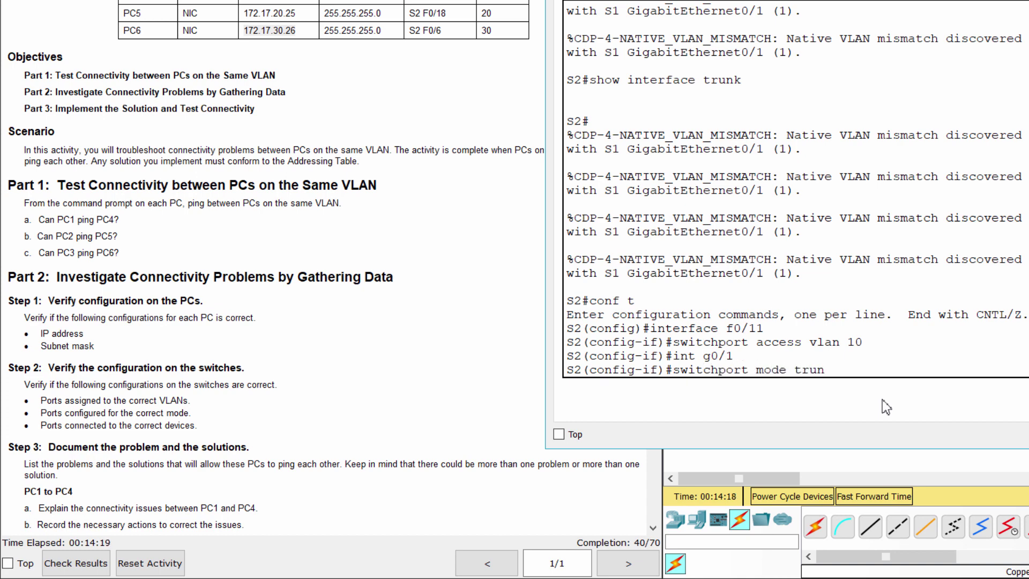
key("Return")
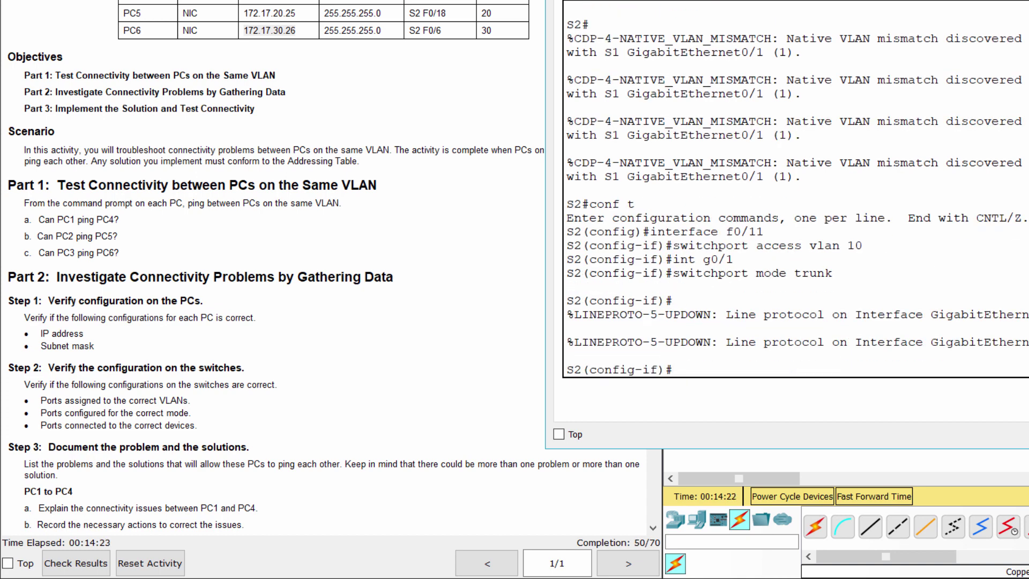
left_click(1018, 3)
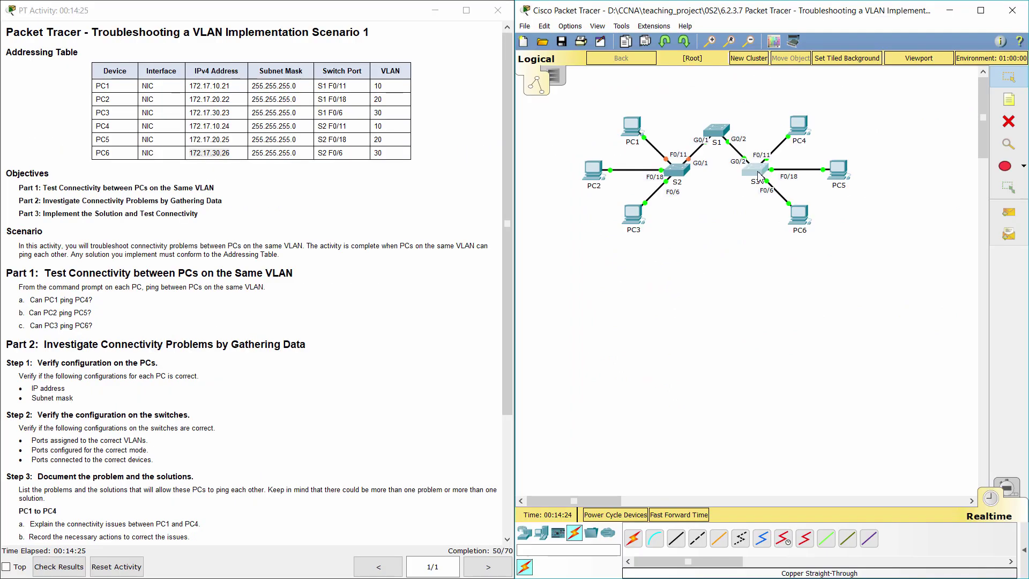
left_click(759, 175)
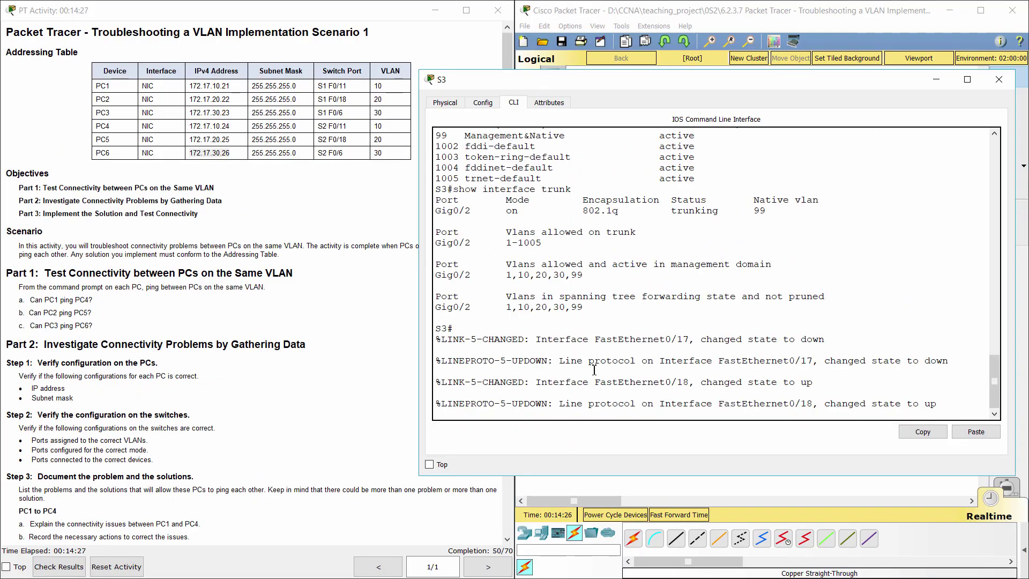
Step: On S3, put interface f0/18 in access VLAN 20
key("Return")
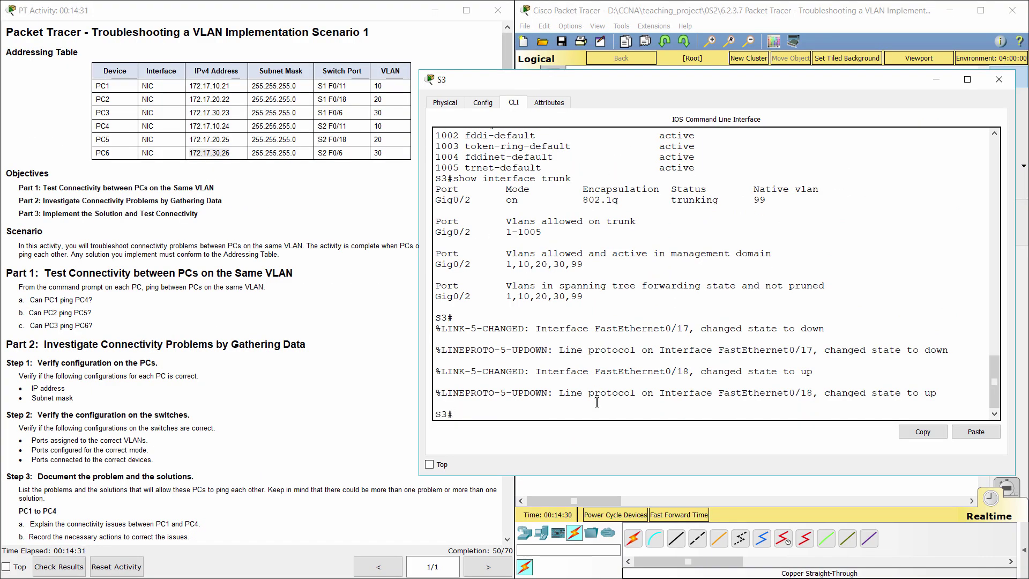
type("con")
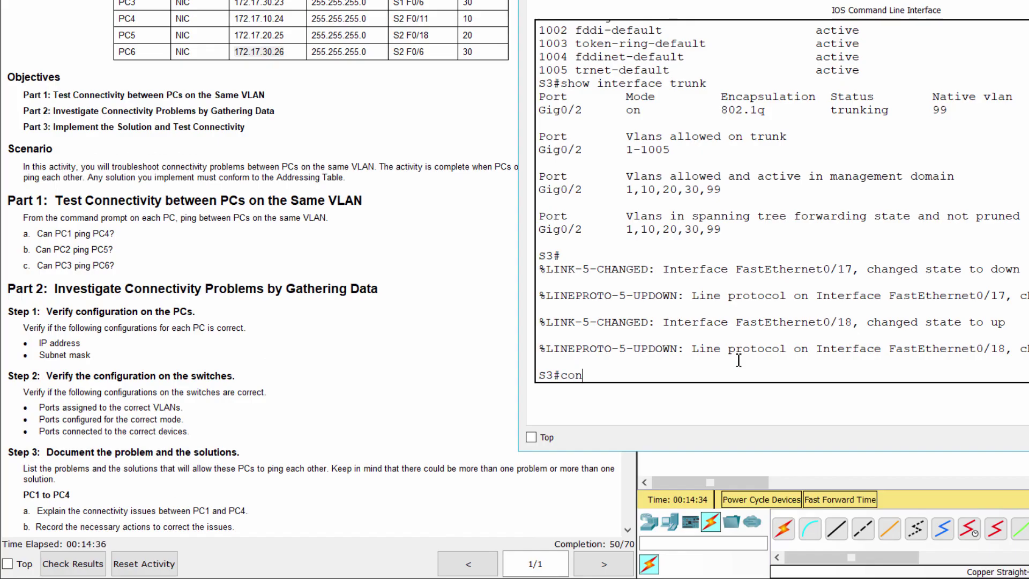
type("f t")
key("Return")
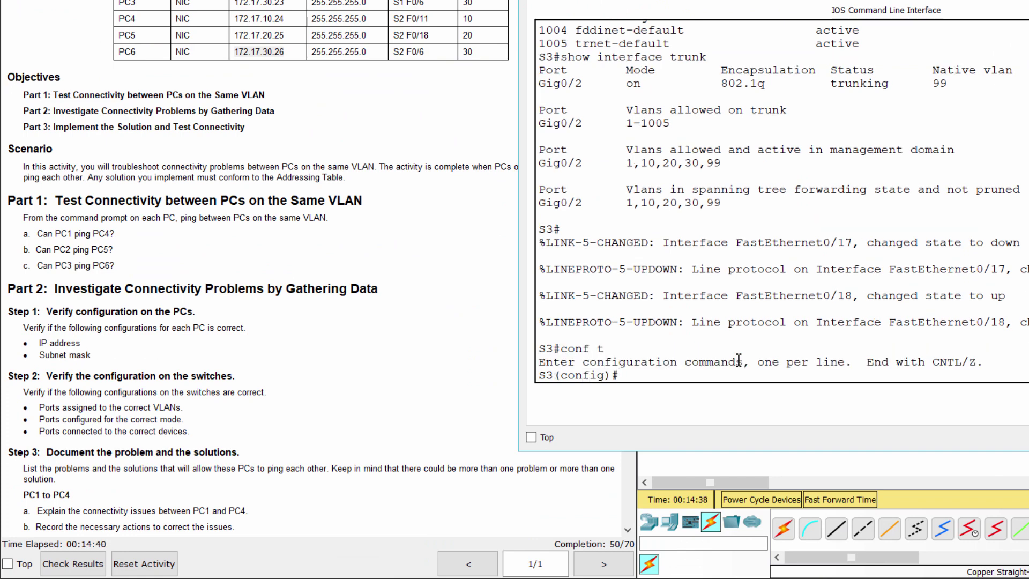
type("interface f")
type("0/18")
key("Return")
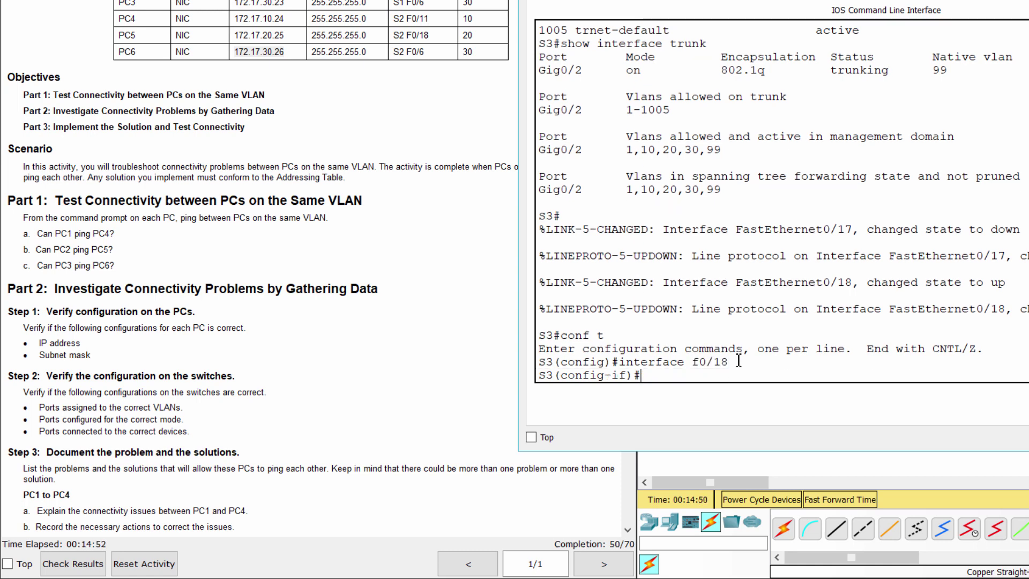
type("switchport access vlan")
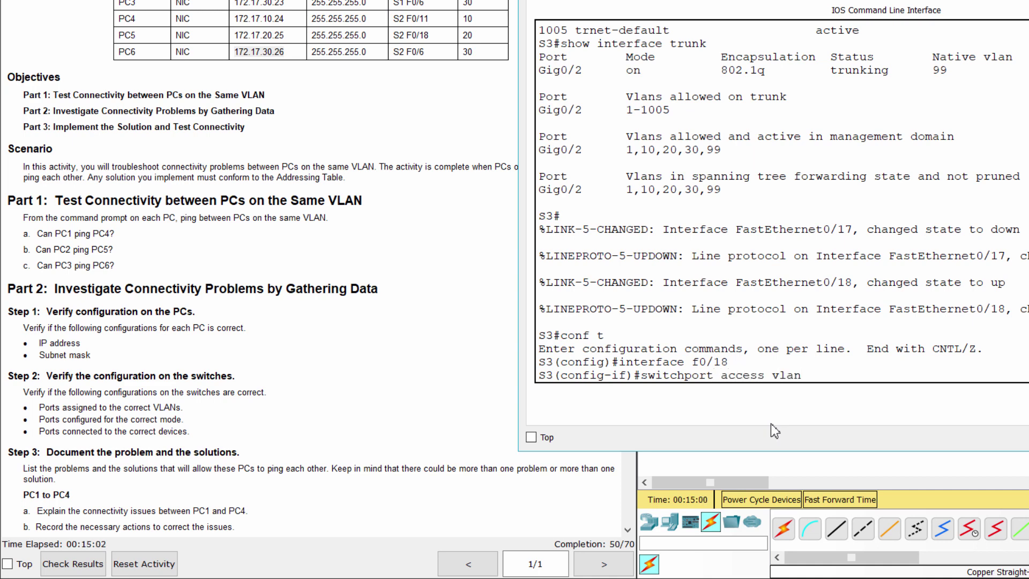
type(" 20")
key("Return")
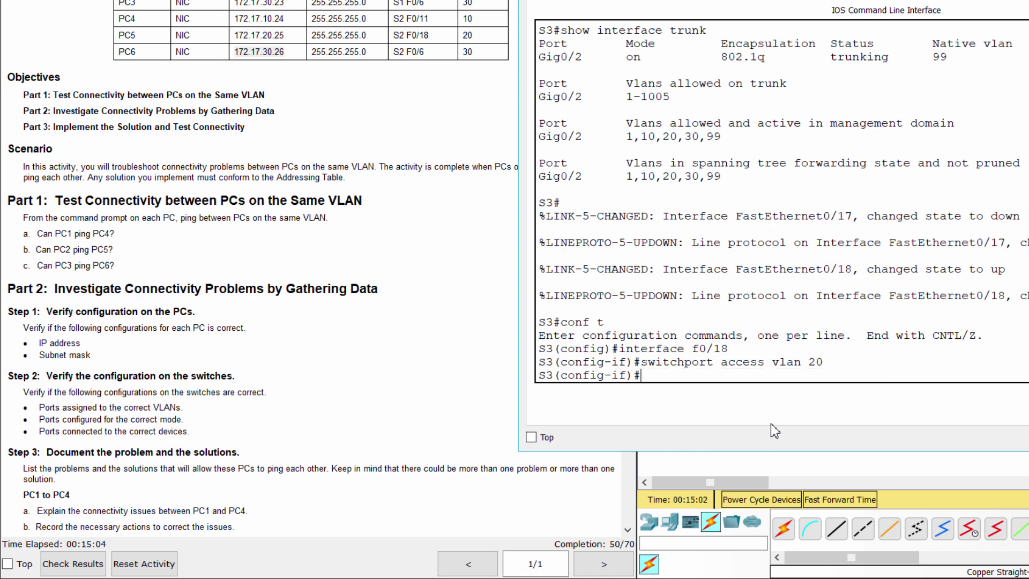
Step: Put S3's interface f0/6 in access VLAN 30
type("int f0/6")
key("Return")
type("sw")
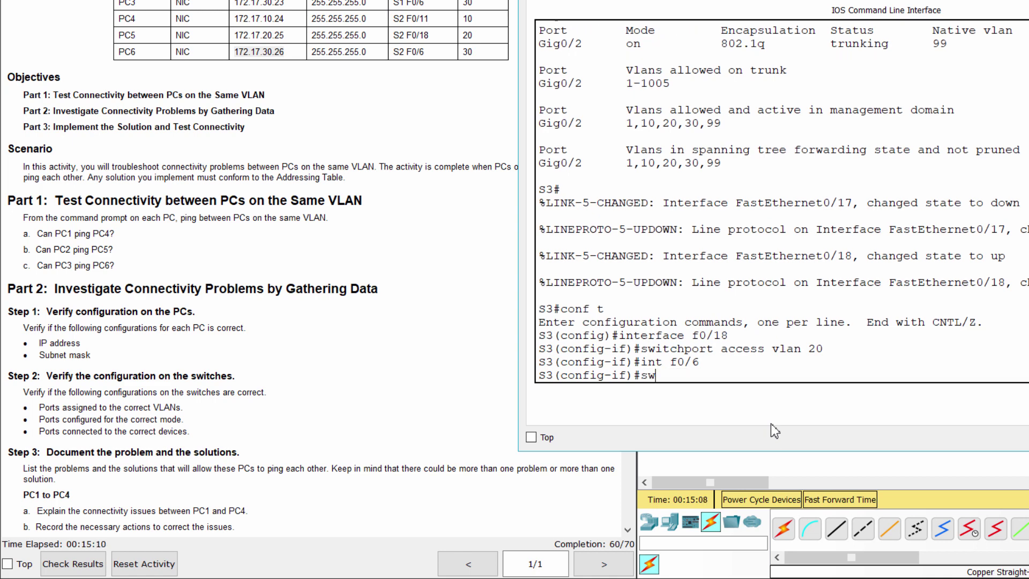
type("itchpo")
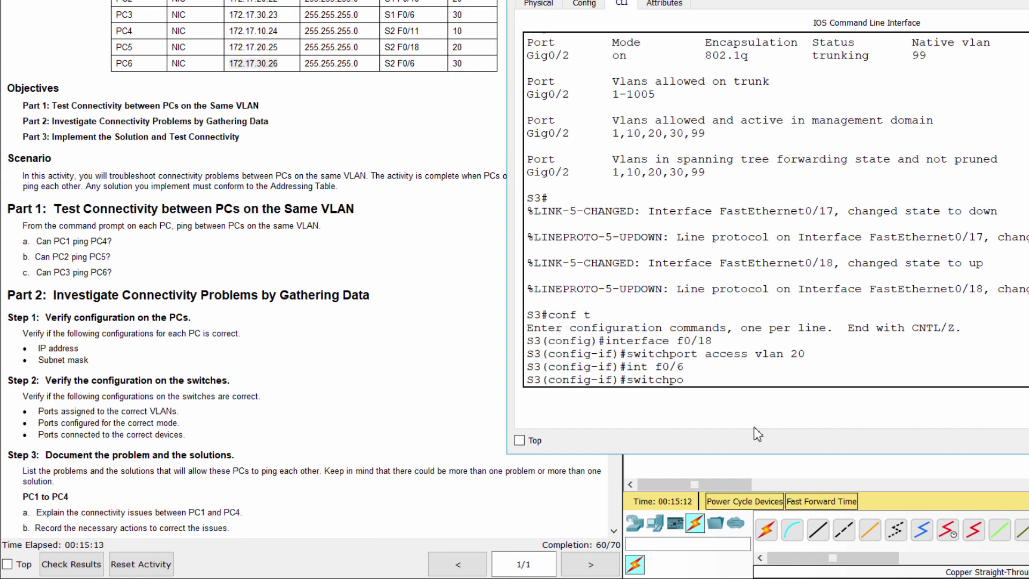
type("rt access vlan 30")
key("Return")
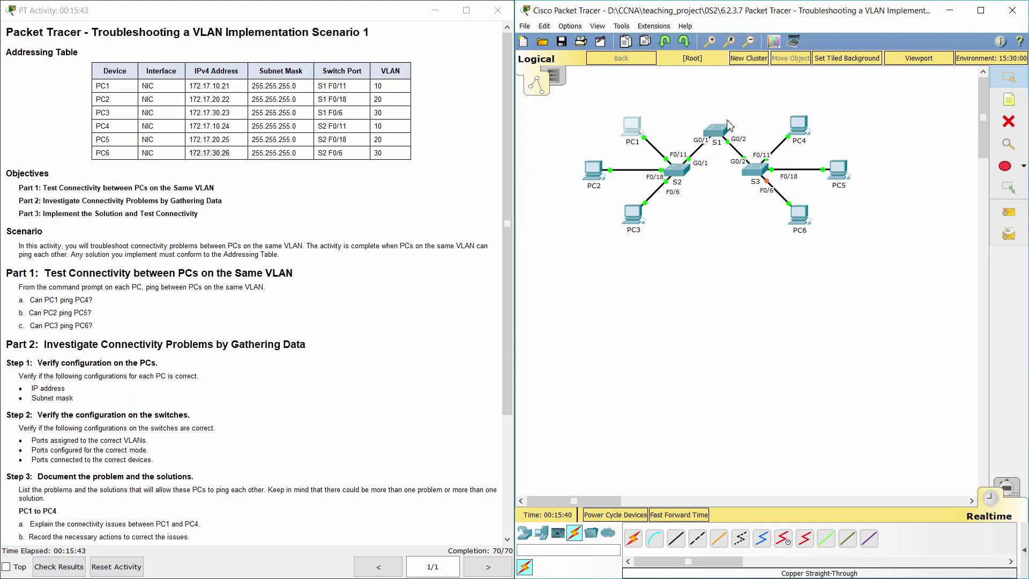
Step: Run do show vlan brief on S1, then close its window
left_click(630, 124)
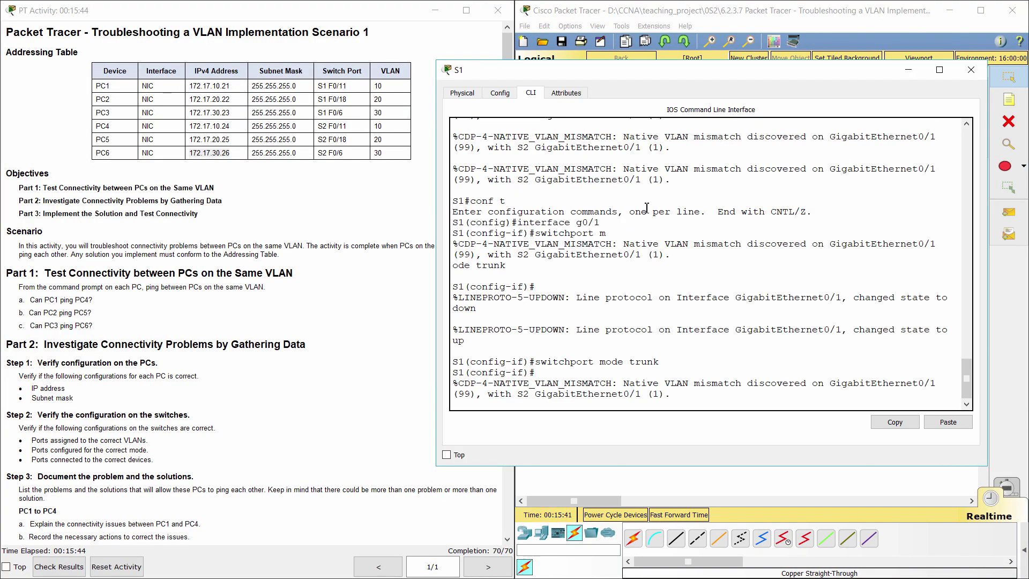
key("Return")
key("Return")
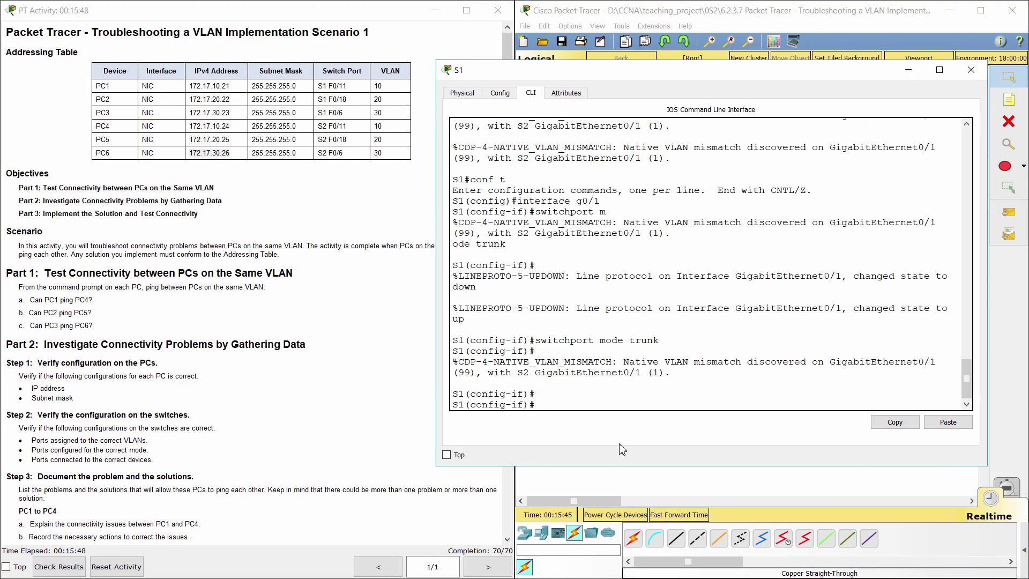
type("do show")
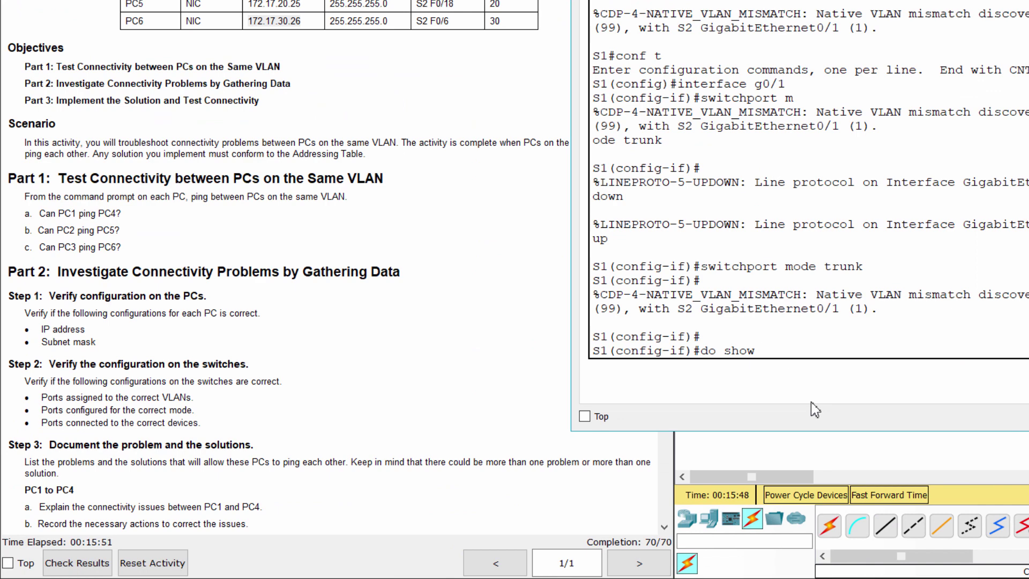
type(" vlan brief")
key("Return")
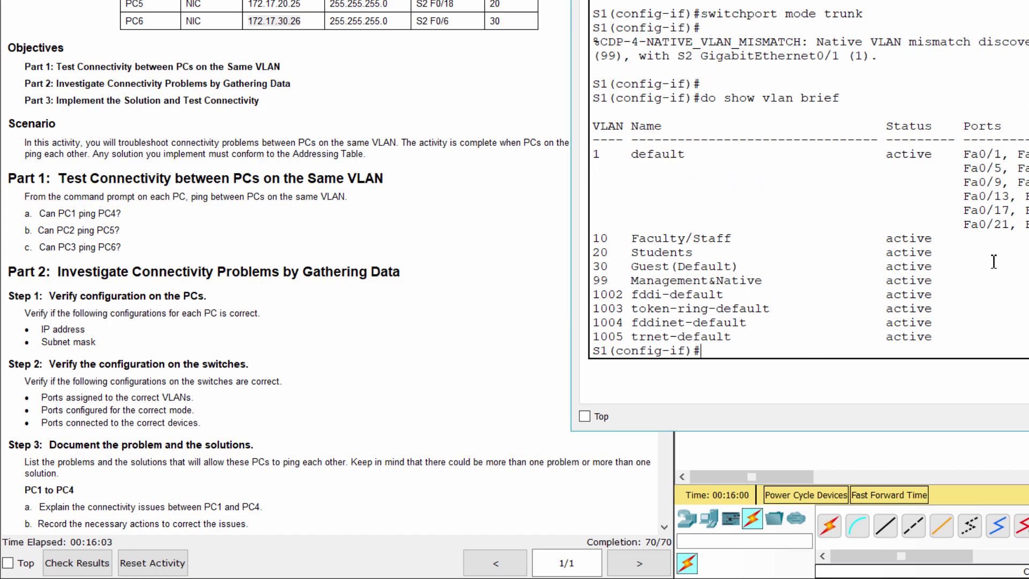
key("alt+F4")
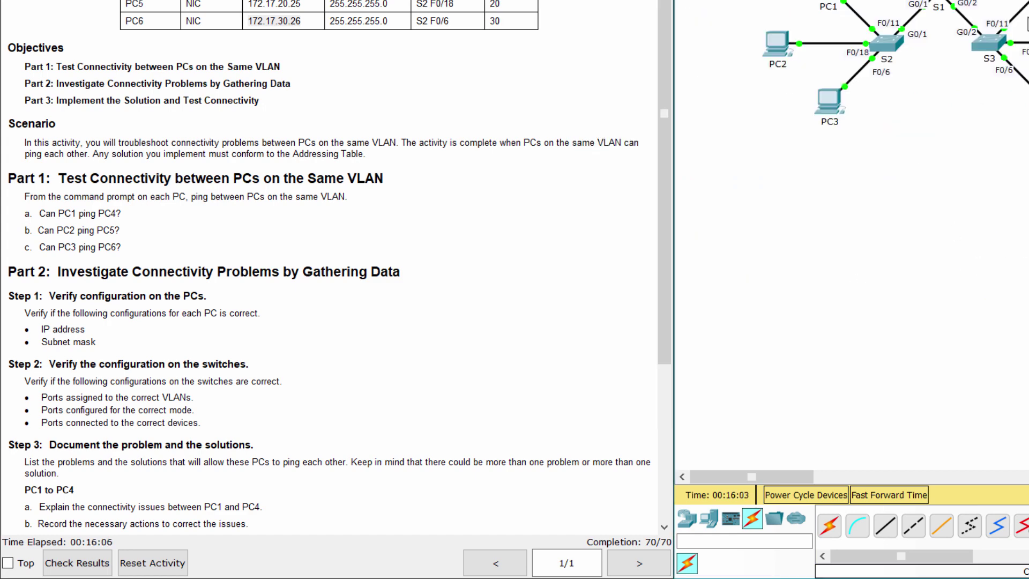
Step: Run do show vlan brief on S2 and check its VLAN 10, 20 and 30 port rows
left_click(901, 43)
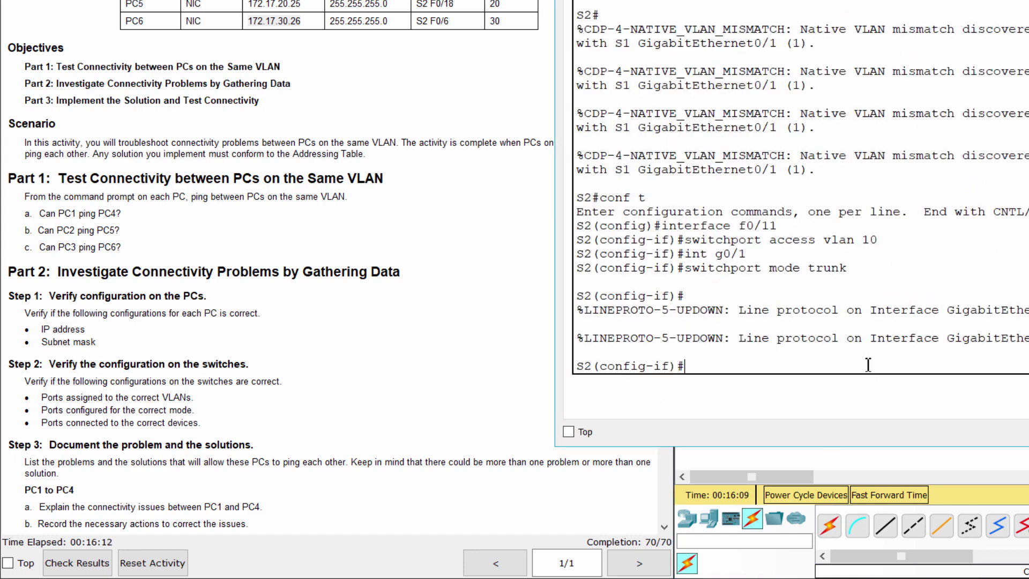
type("do show vlan brief")
key("Return")
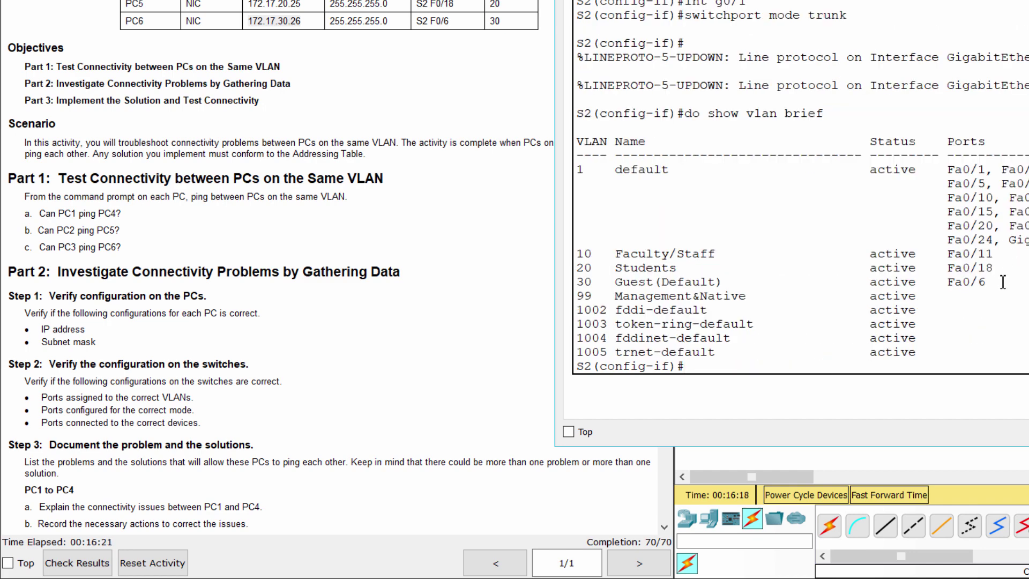
left_click_drag(1003, 282, 565, 258)
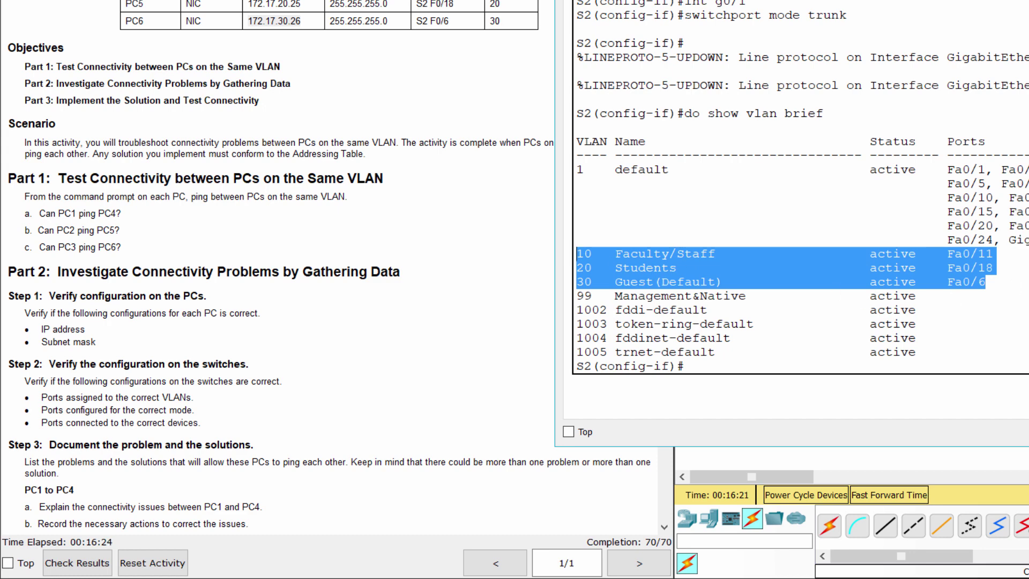
Step: On S3, run do show vlan brief and do show interface trunk to verify VLANs and Gig0/2 trunking
left_click(1013, 59)
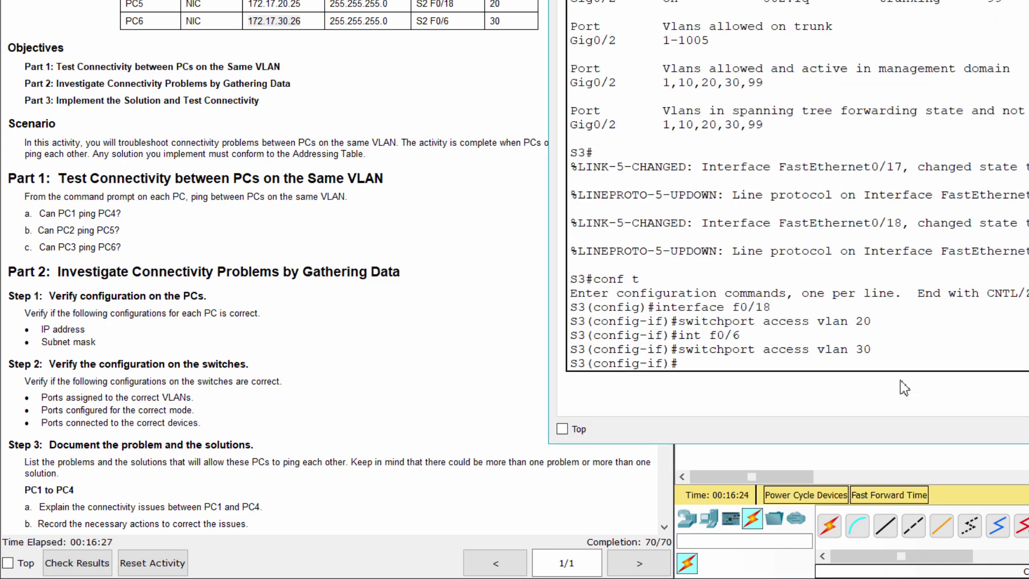
type("do show vlan brief")
key("Return")
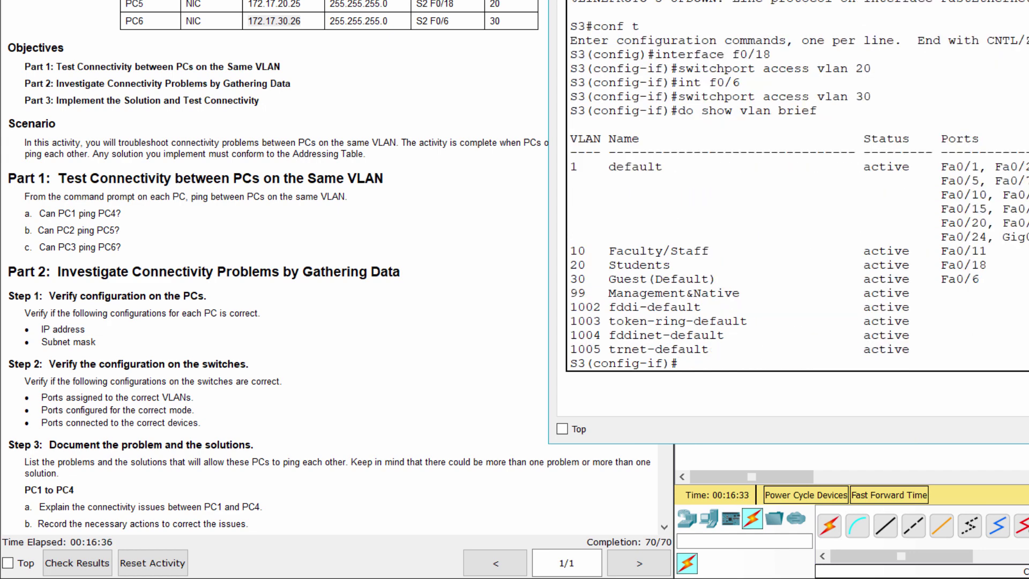
left_click_drag(994, 282, 526, 256)
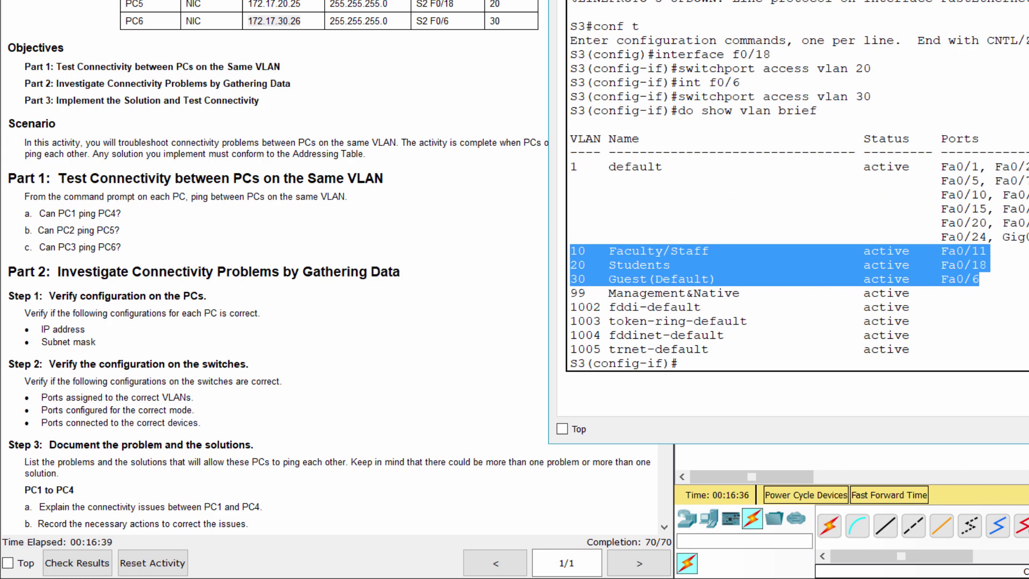
left_click(1011, 381)
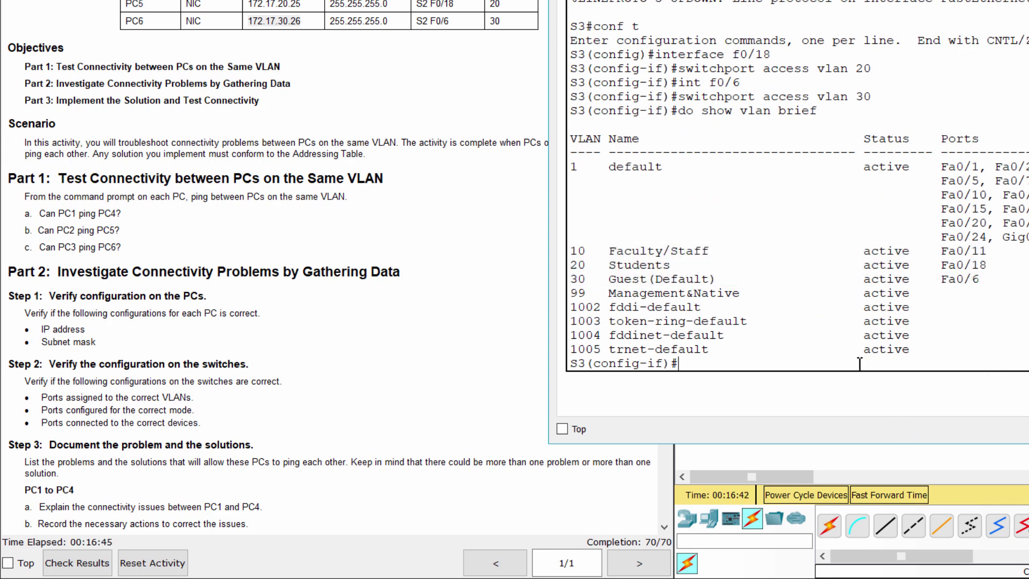
type("do show interf")
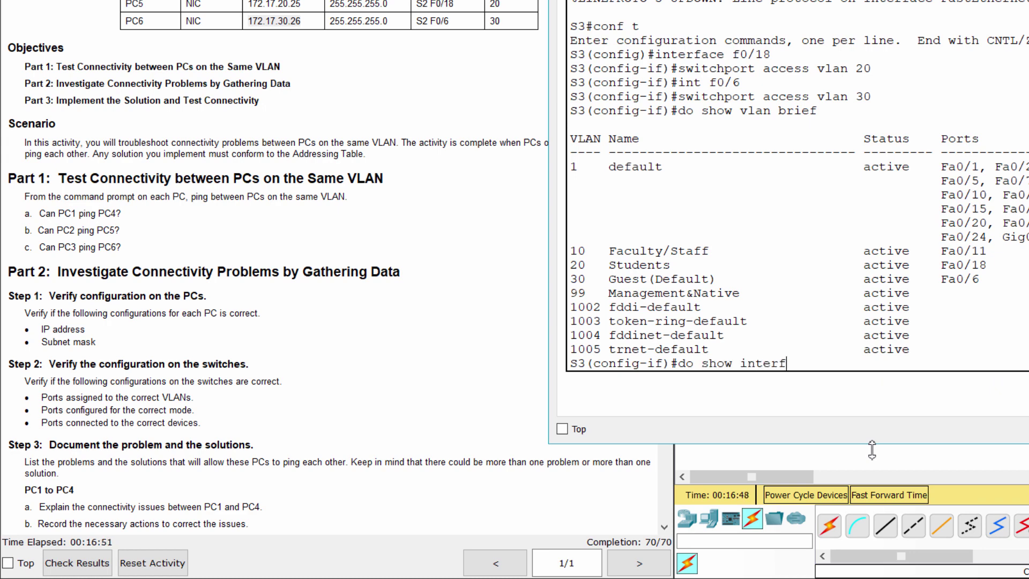
type("ace trunk")
key("Return")
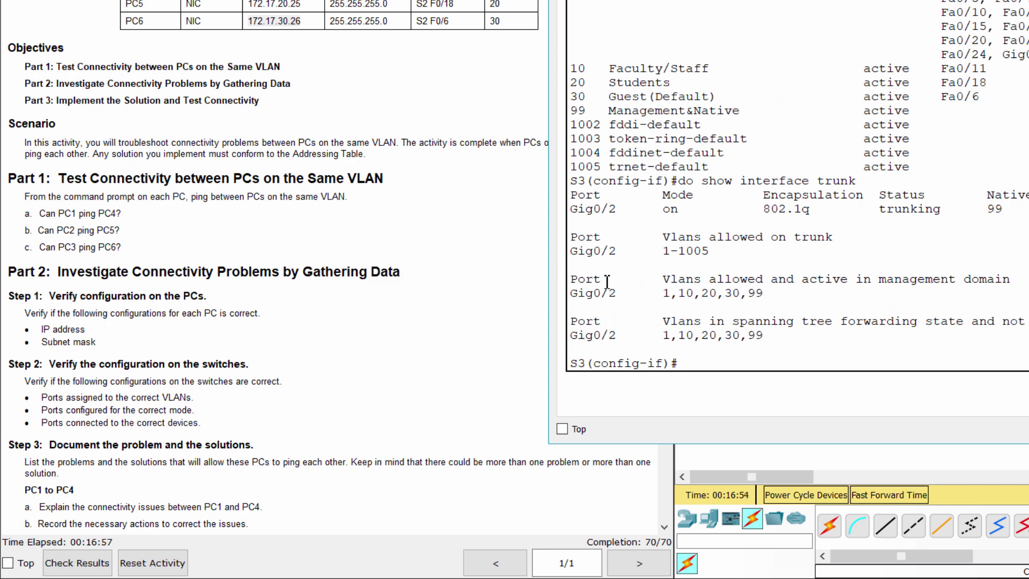
Step: Check S2's trunk status with 'do show interface trunk'
key("alt+Tab")
left_click(885, 43)
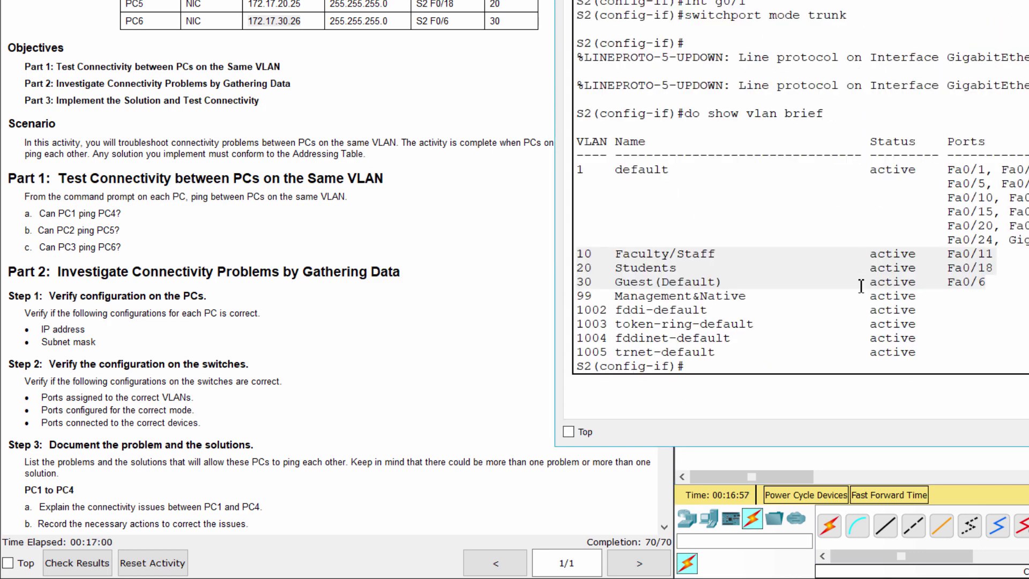
type("do show")
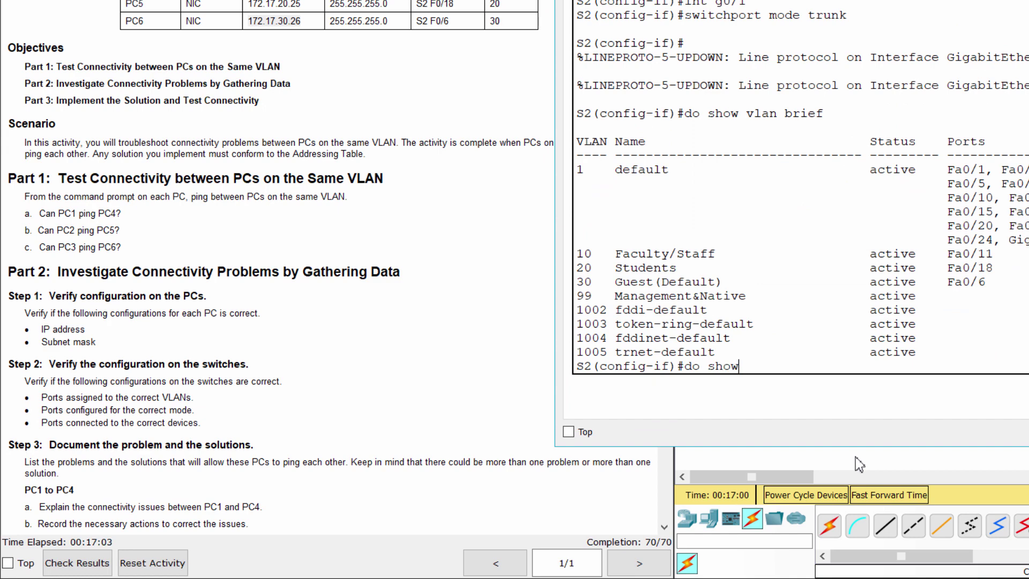
type(" interface trunk")
key("Return")
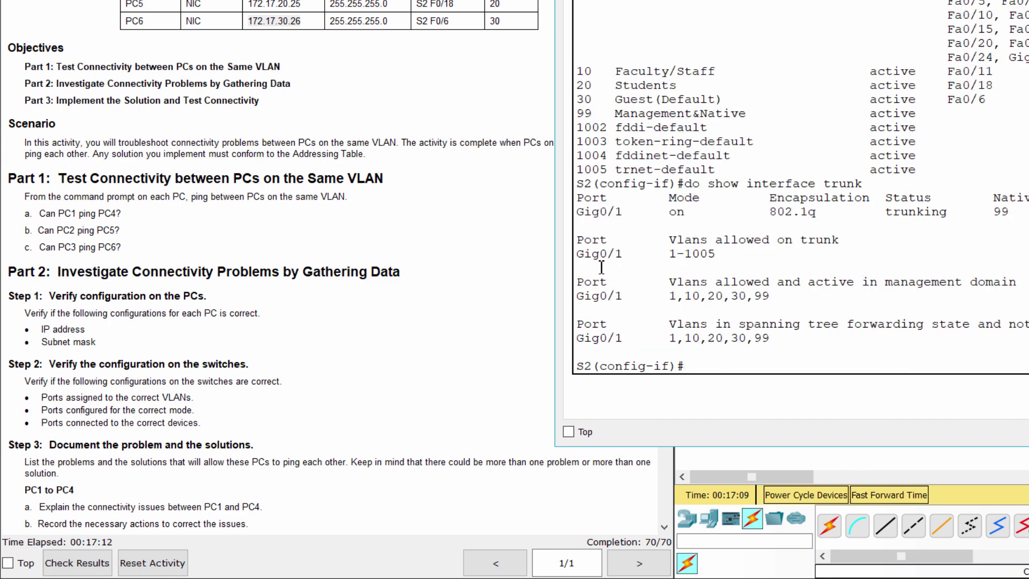
Step: Confirm S1's trunks run on native VLAN 99 allowing VLANs 1-1005
key("alt+Tab")
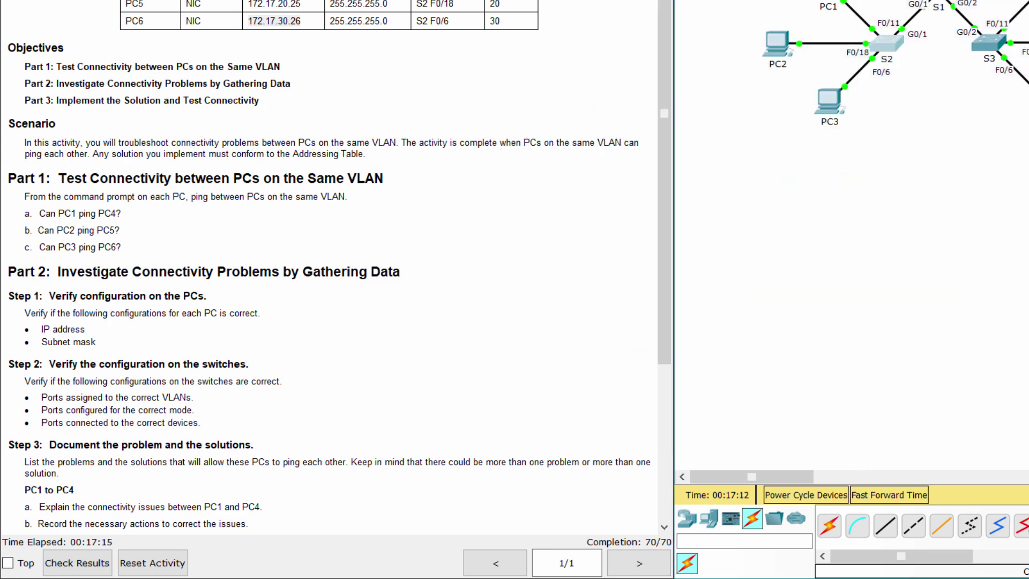
key("alt+Tab")
type("do s")
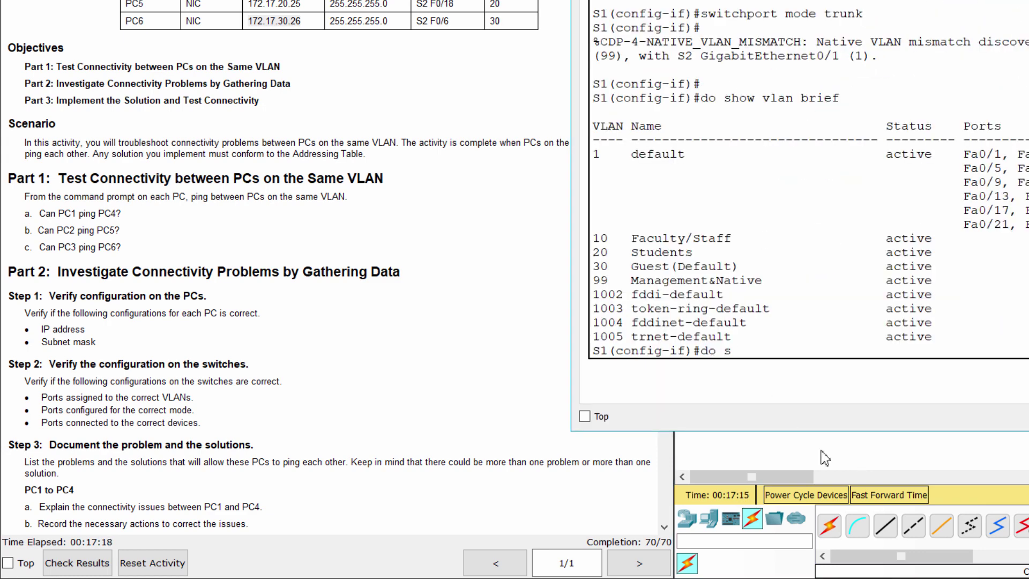
type("how interface trunk")
key("Return")
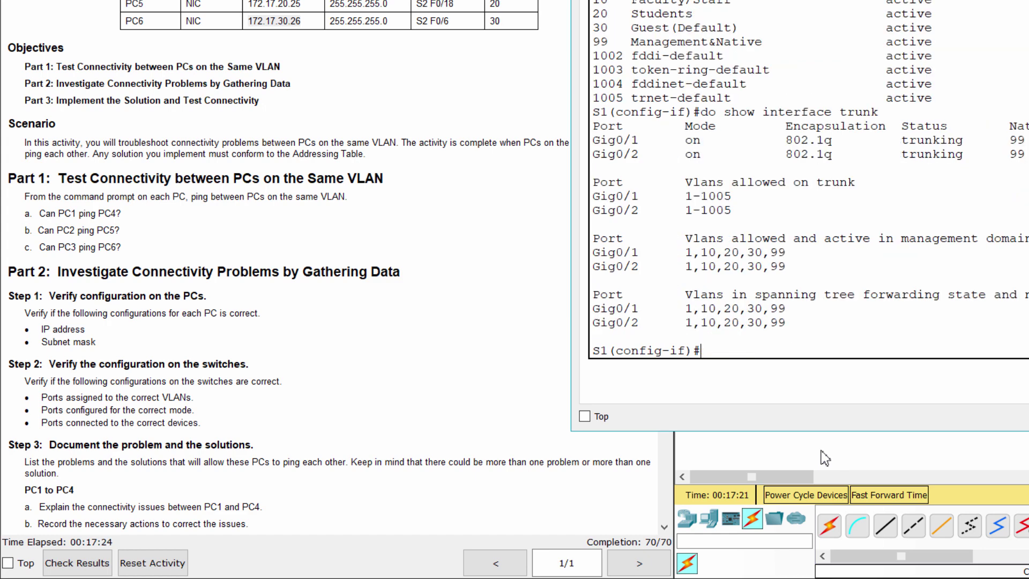
left_click_drag(569, 204, 778, 214)
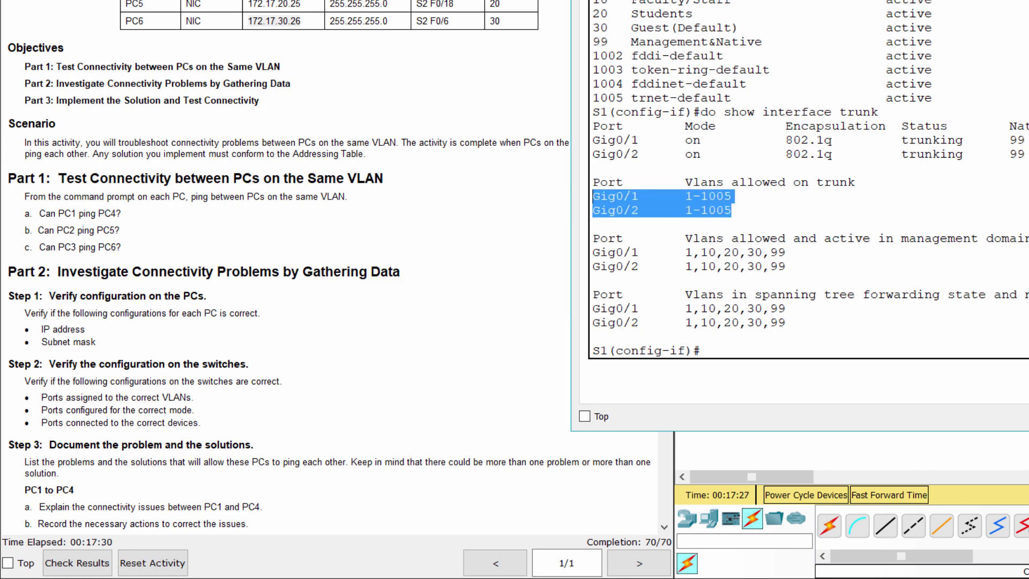
left_click(922, 230)
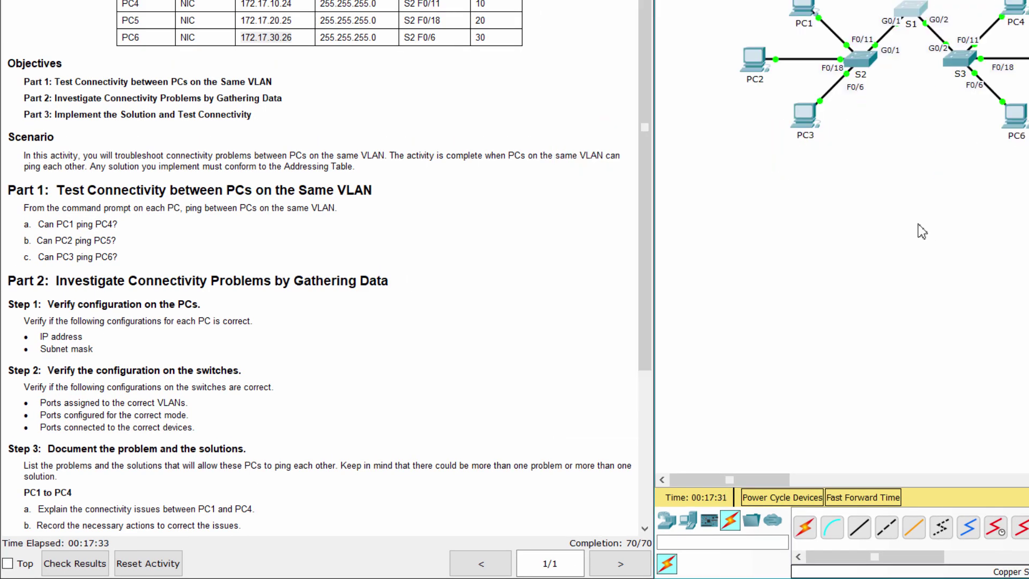
Step: Rerun PC2's ping to PC5 at 172.17.20.25
left_click(755, 60)
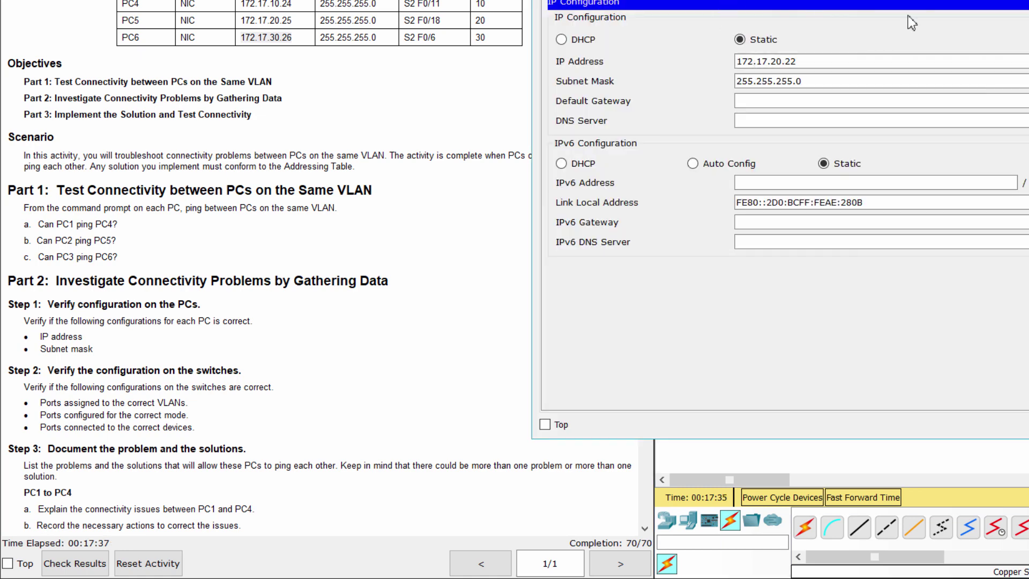
left_click(1021, 13)
left_click(911, 48)
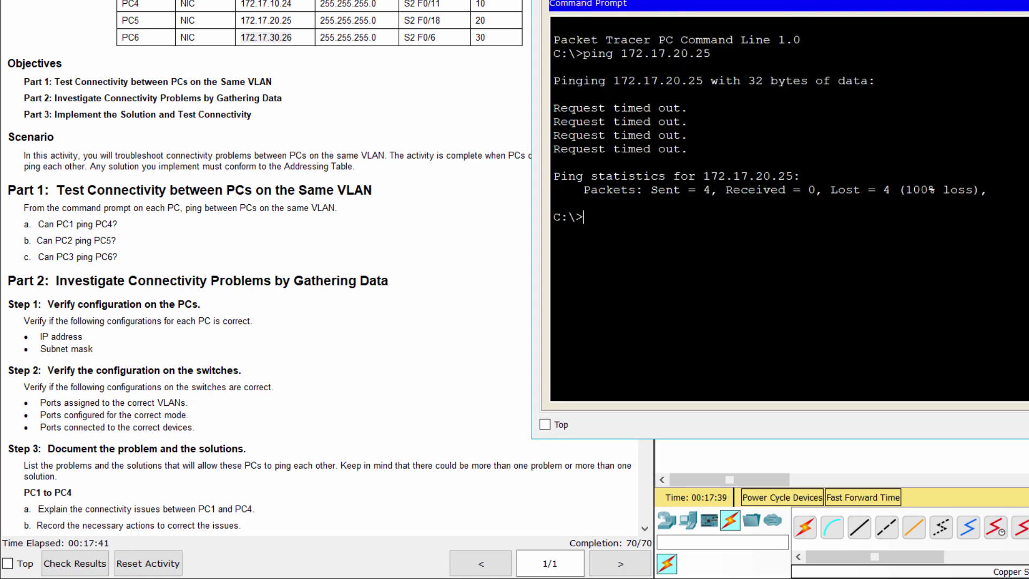
key("Up")
key("Return")
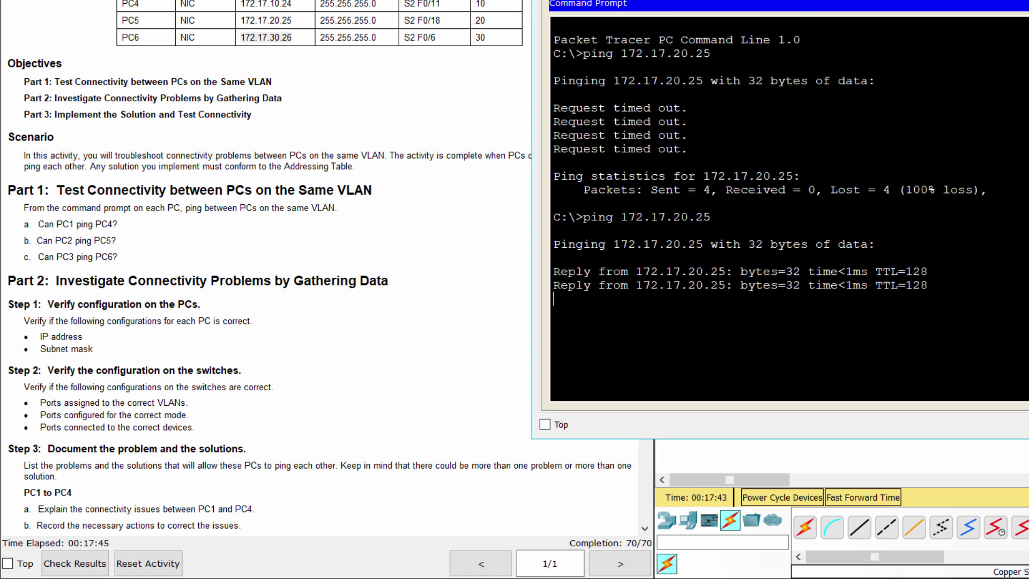
left_click(1021, 13)
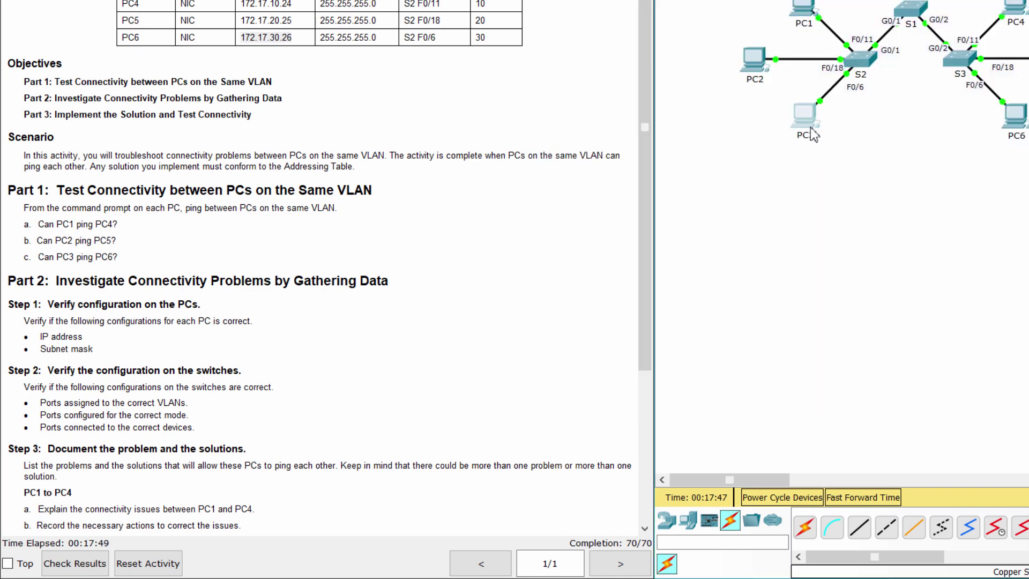
Step: From PC3, rerun pings to PC6 (172.17.30.26) and PC4 (172.17.10.24)
left_click(805, 126)
left_click(1021, 13)
left_click(914, 49)
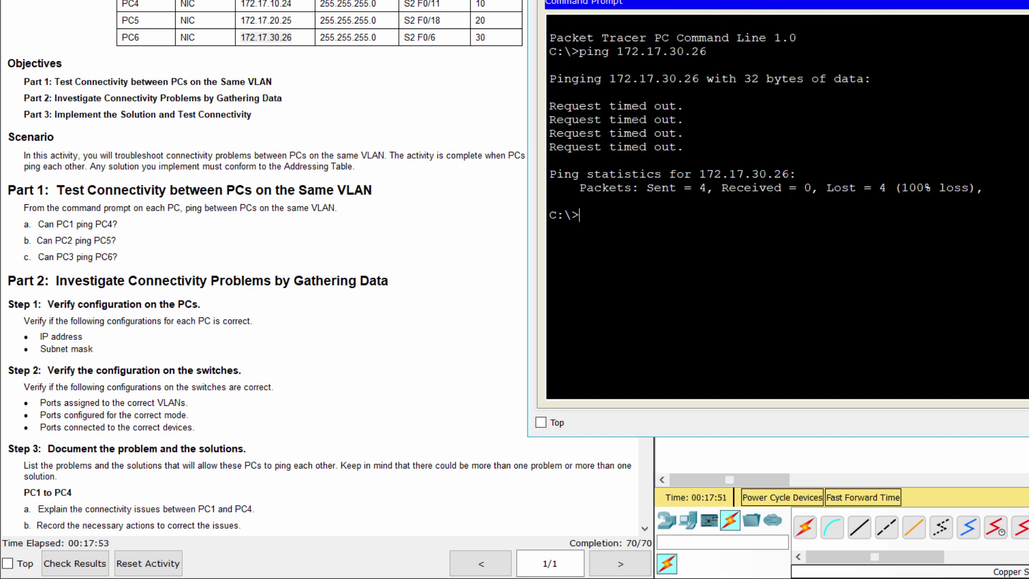
key("Up")
key("Return")
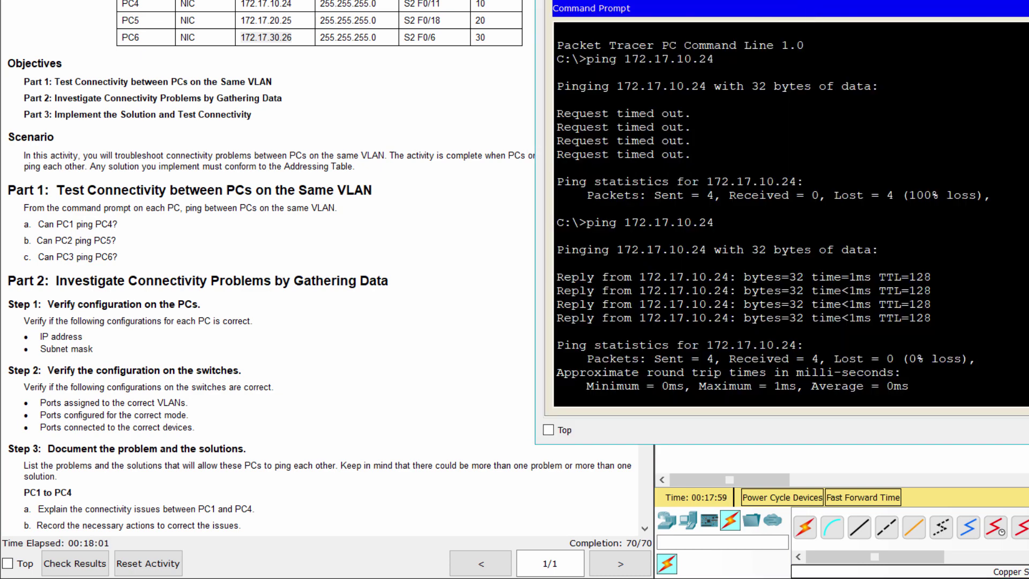
key("Up")
key("Return")
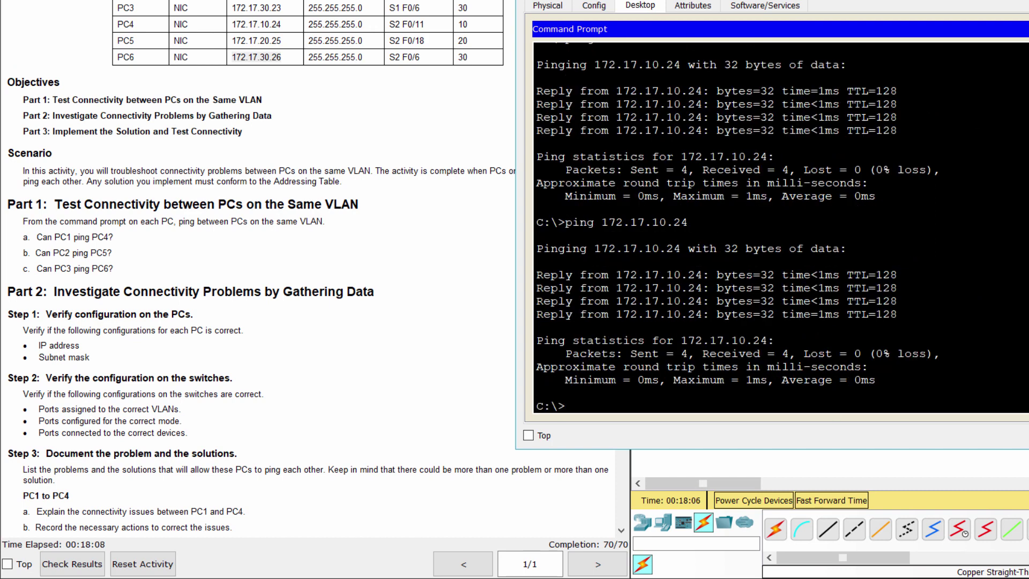
left_click(973, 6)
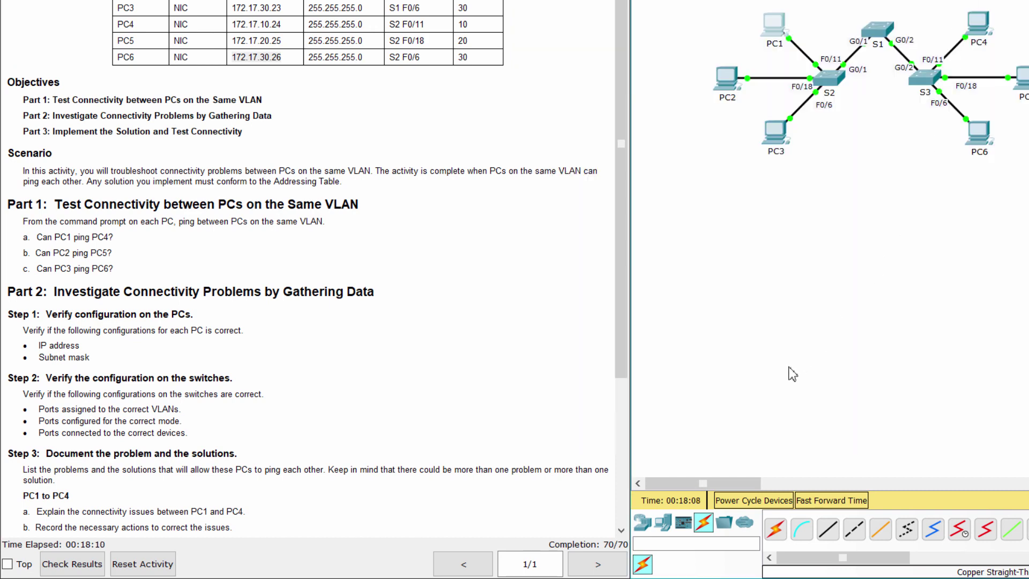